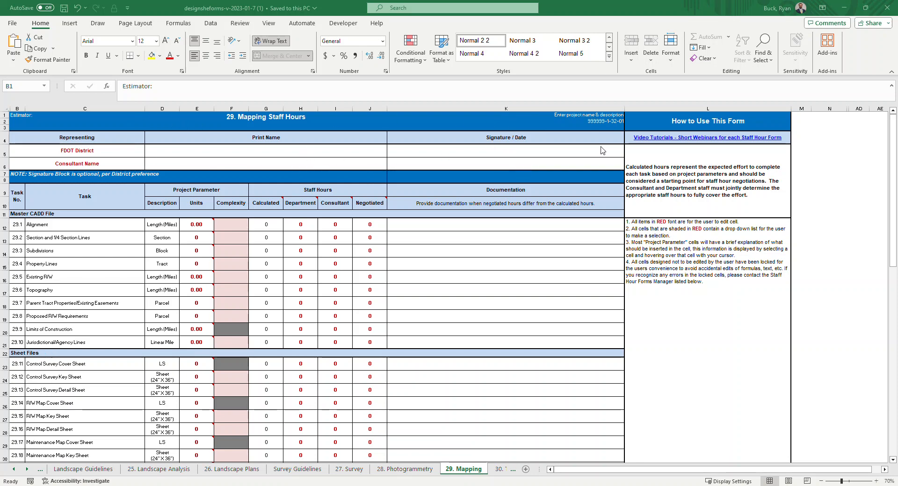
# Step: Review the How to Use This Form instructions and the Staff Hour Forms Manager contact block on the mapping sheet
pyautogui.click(728, 123)
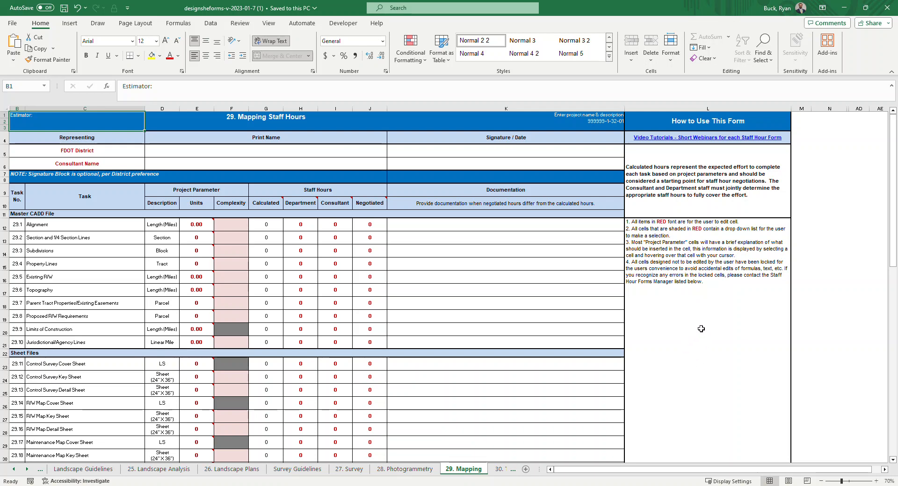
pyautogui.scroll(-4, 700, 346)
pyautogui.scroll(-9, 700, 333)
pyautogui.scroll(3, 659, 281)
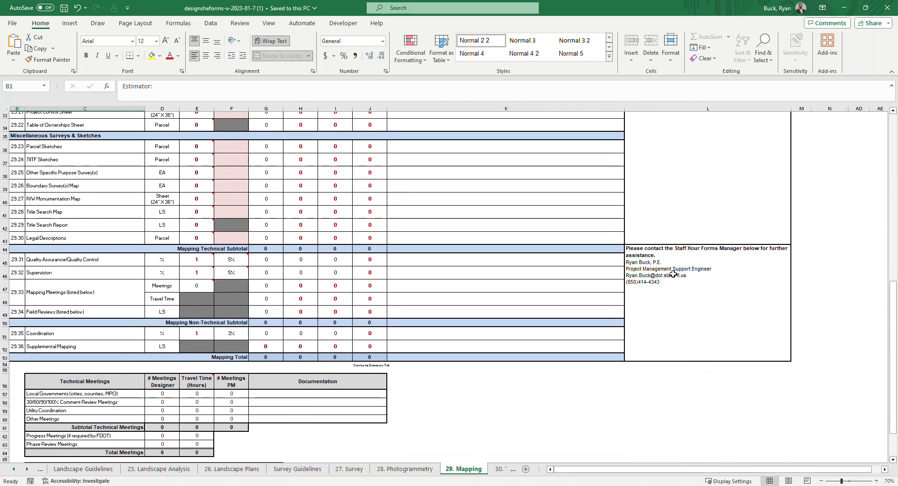
pyautogui.click(660, 262)
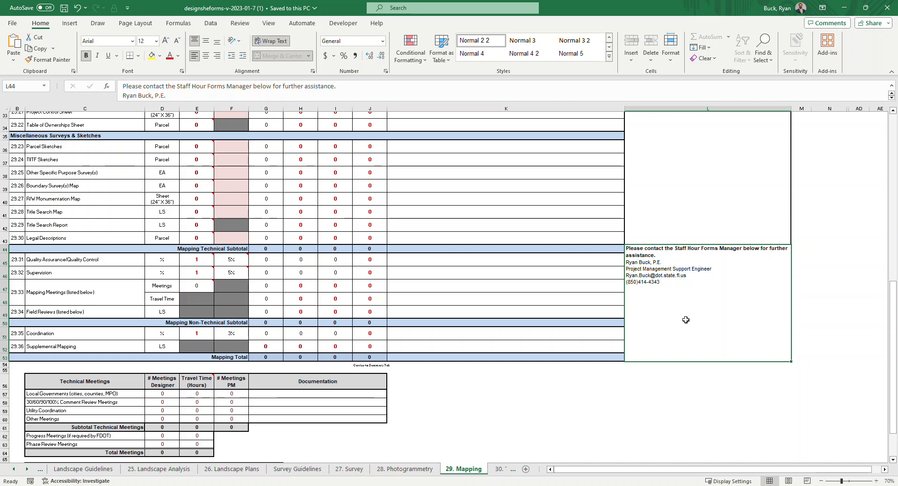
pyautogui.scroll(10, 690, 308)
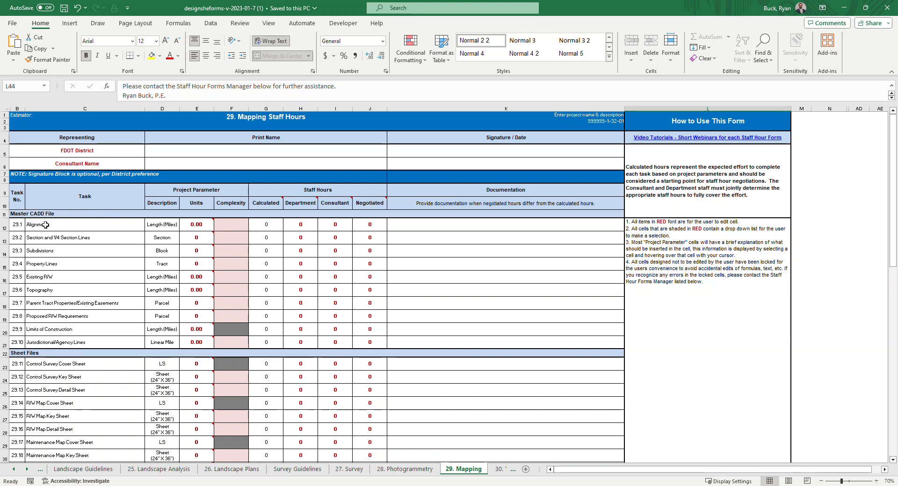
# Step: Examine the Project Parameter heading and the Units cells with their notes for tasks 29.1 to 29.5
pyautogui.keyDown('ctrl'); pyautogui.scroll(1, 29, 209); pyautogui.keyUp('ctrl')
pyautogui.moveTo(653, 473); pyautogui.dragTo(606, 472)
pyautogui.scroll(2, 114, 195)
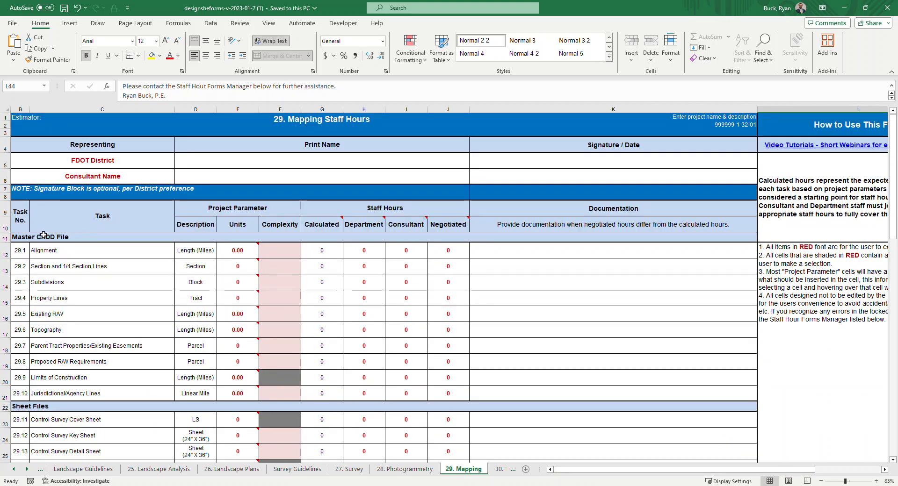
pyautogui.keyDown('ctrl'); pyautogui.scroll(1, 31, 240); pyautogui.keyUp('ctrl')
pyautogui.moveTo(611, 469); pyautogui.dragTo(385, 480)
pyautogui.scroll(1, 158, 248)
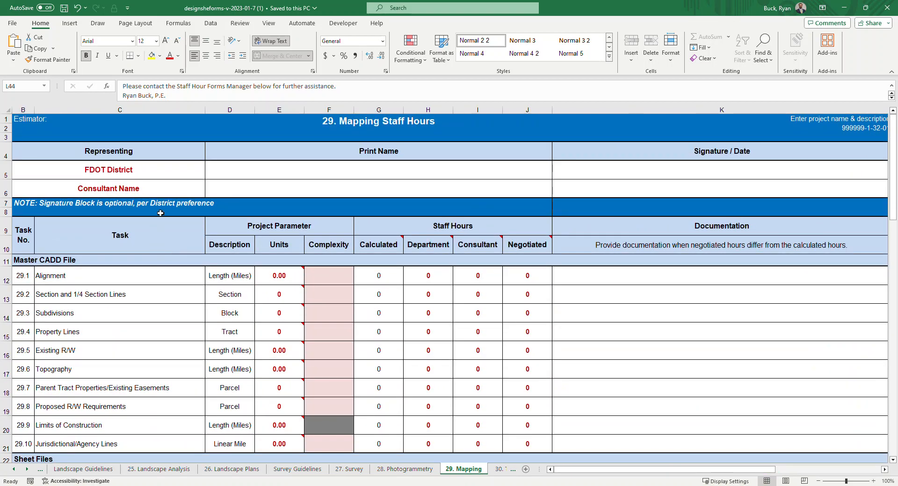
pyautogui.scroll(-1, 162, 225)
pyautogui.scroll(1, 163, 228)
pyautogui.click(276, 226)
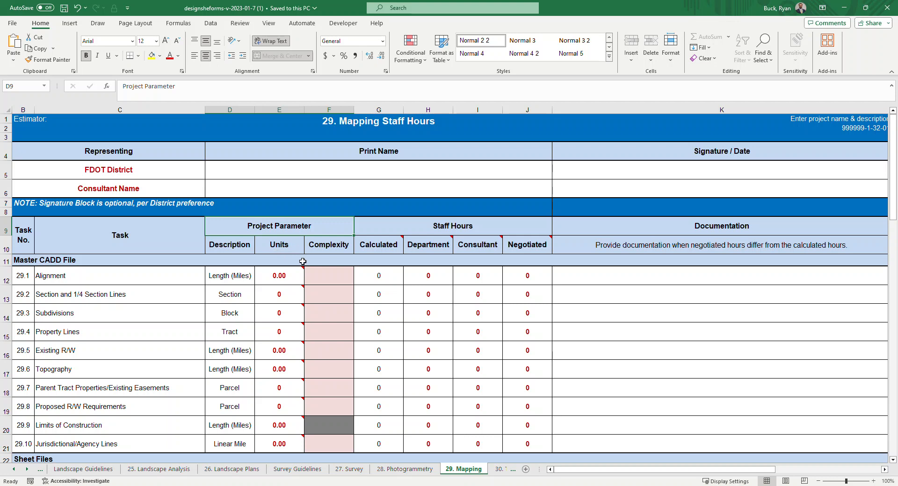
pyautogui.click(290, 278)
pyautogui.click(284, 295)
pyautogui.click(278, 318)
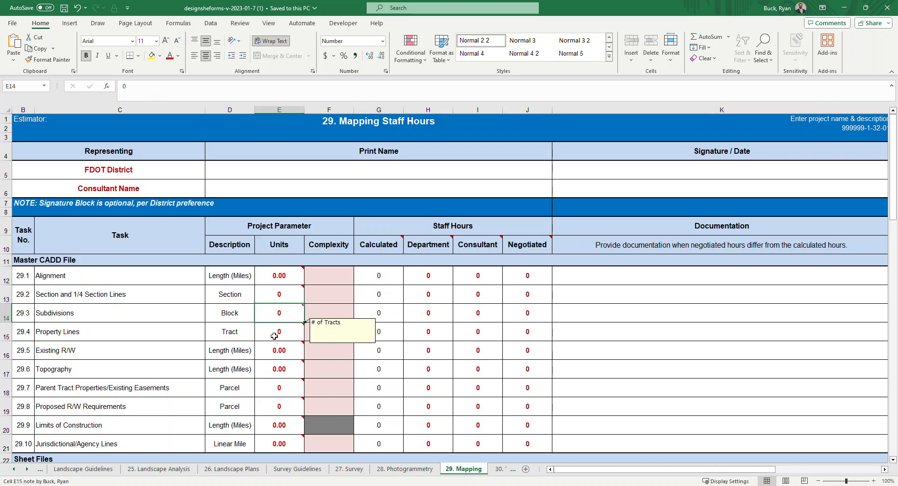
pyautogui.moveTo(273, 337); pyautogui.dragTo(276, 352)
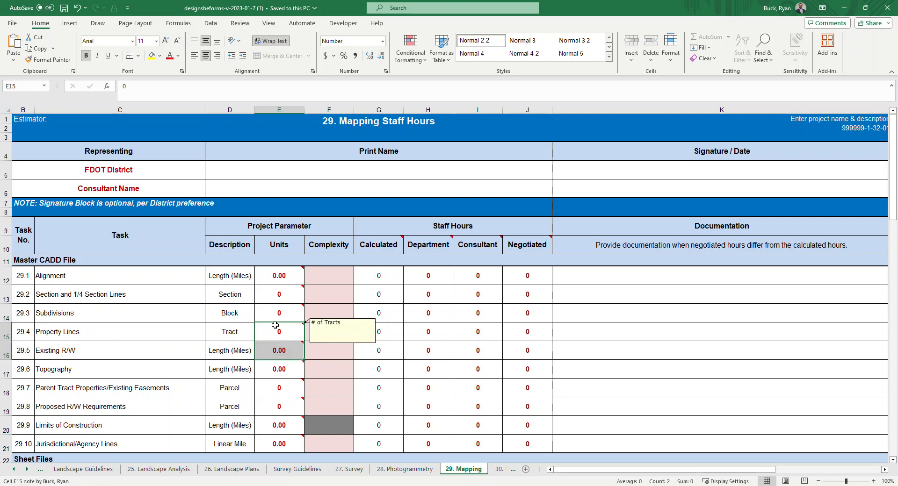
# Step: Inspect the Complexity column and the complexity choices offered for the Alignment task without selecting one
pyautogui.moveTo(320, 252); pyautogui.dragTo(329, 257)
pyautogui.click(333, 261)
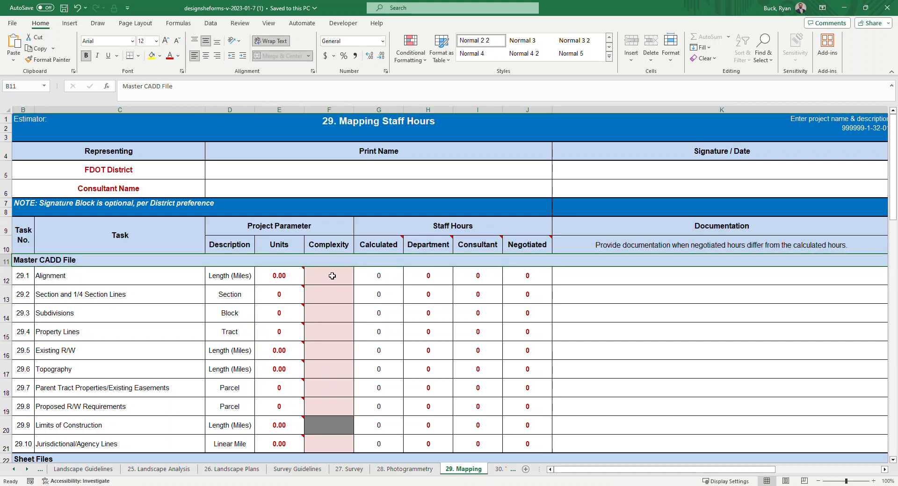
pyautogui.click(331, 244)
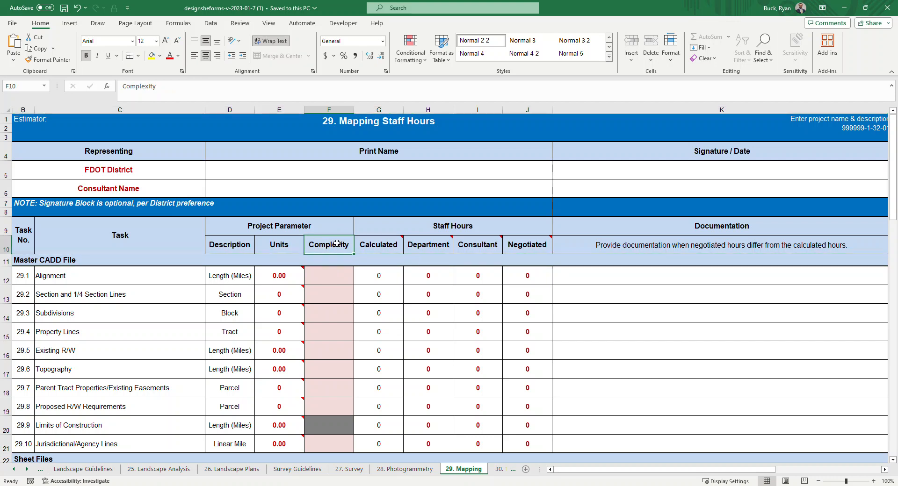
pyautogui.click(336, 279)
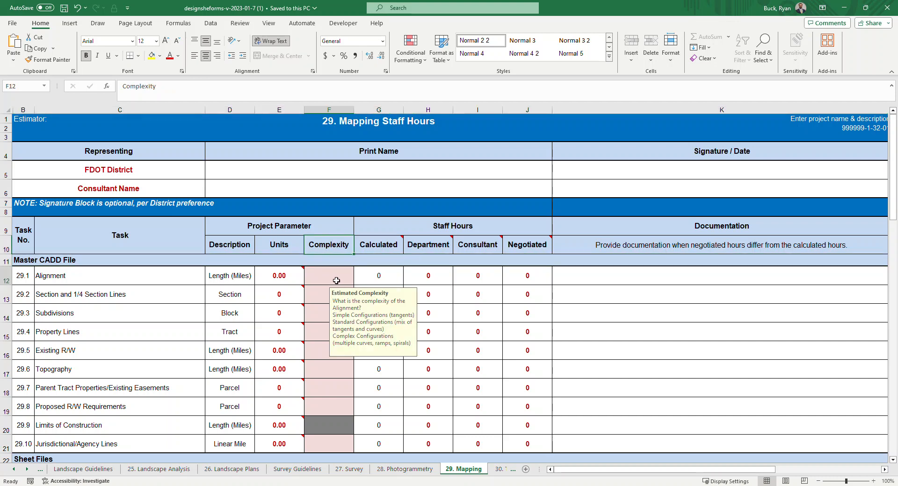
pyautogui.click(360, 282)
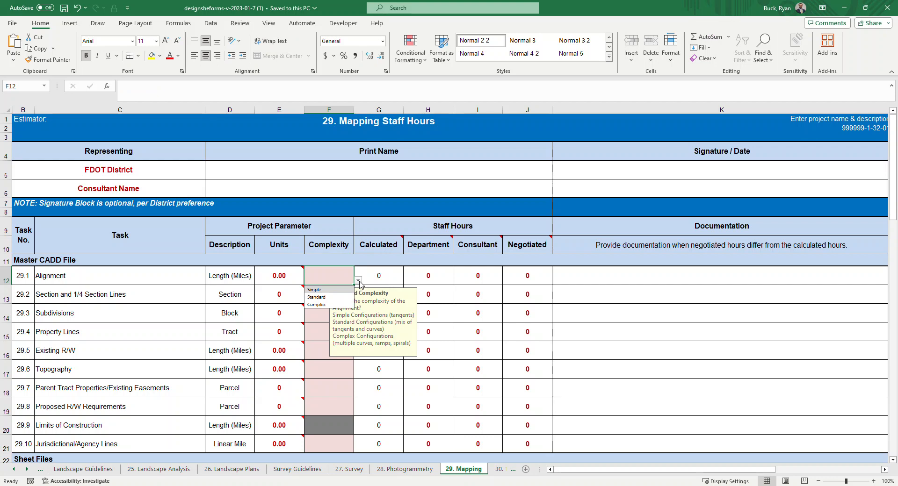
pyautogui.click(360, 282)
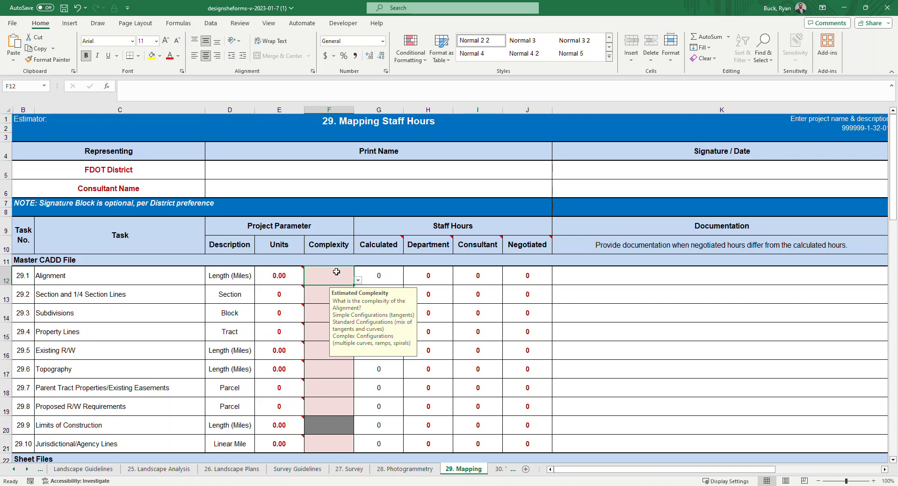
# Step: Examine the Project Parameter heading, the Alignment task's calculated hours formula and its negotiated hours cell
pyautogui.click(261, 226)
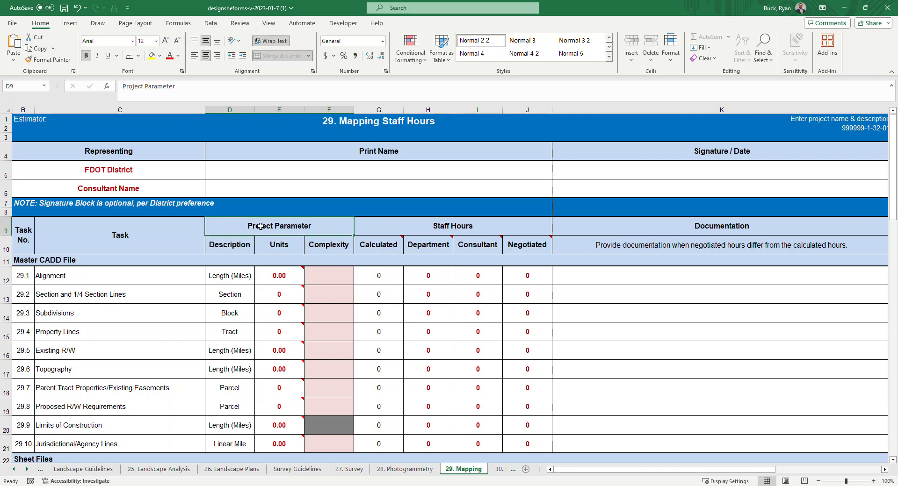
pyautogui.click(384, 277)
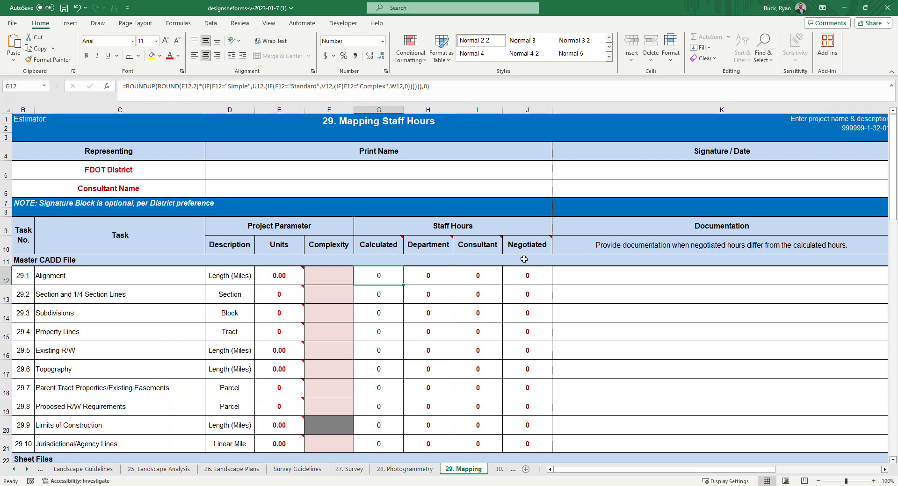
pyautogui.click(530, 279)
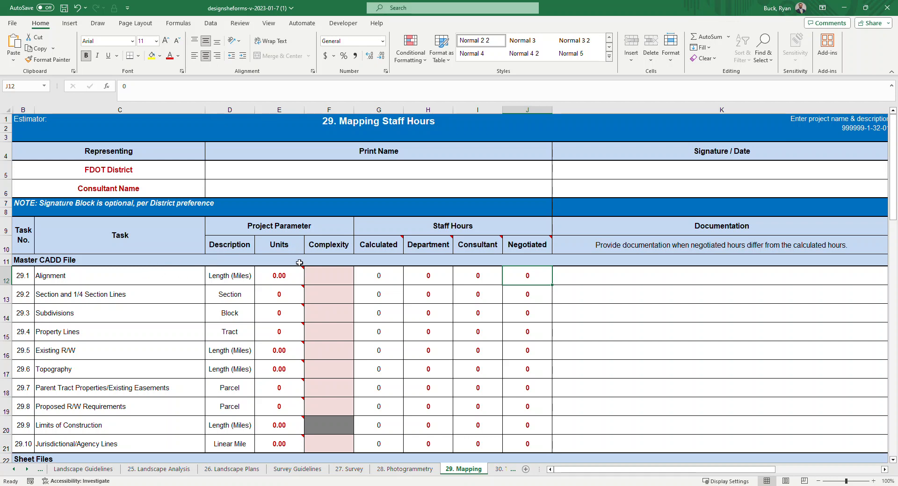
# Step: Review the Units cells for tasks 29.1 to 29.3 and the Alignment task's complexity cell
pyautogui.moveTo(293, 274)
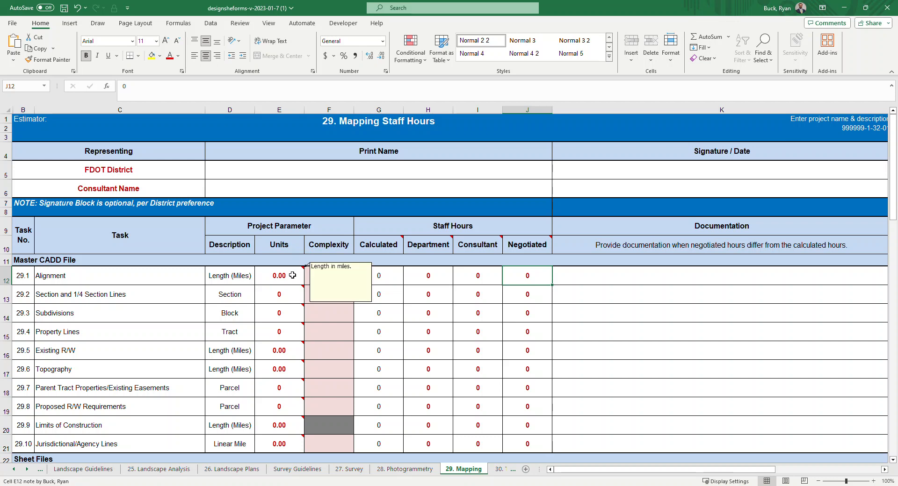
pyautogui.click(290, 276)
pyautogui.click(287, 295)
pyautogui.click(282, 318)
pyautogui.click(340, 276)
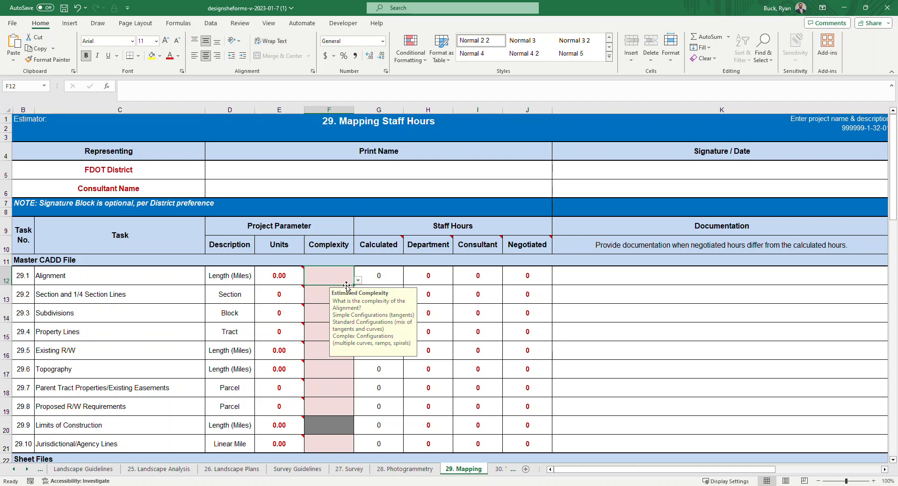
# Step: Look at the Alignment task name and the Documentation cells for tasks 29.1 to 29.6
pyautogui.click(116, 276)
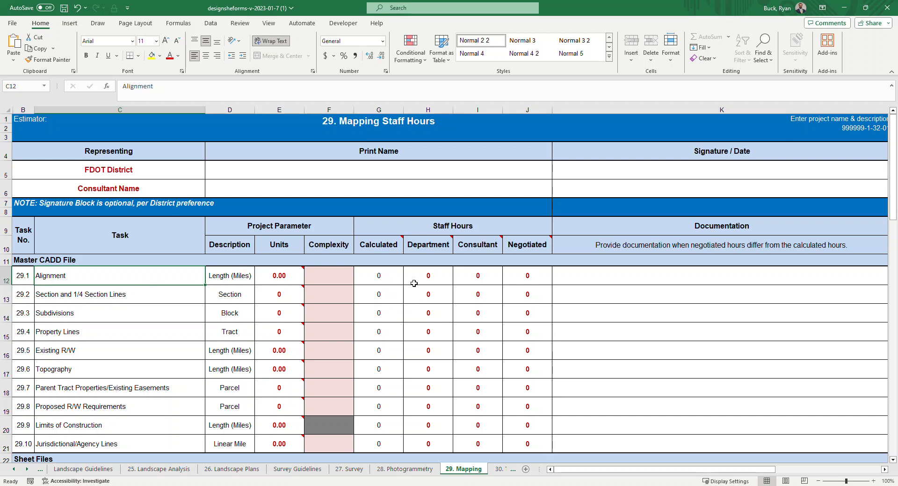
pyautogui.moveTo(640, 279); pyautogui.dragTo(641, 371)
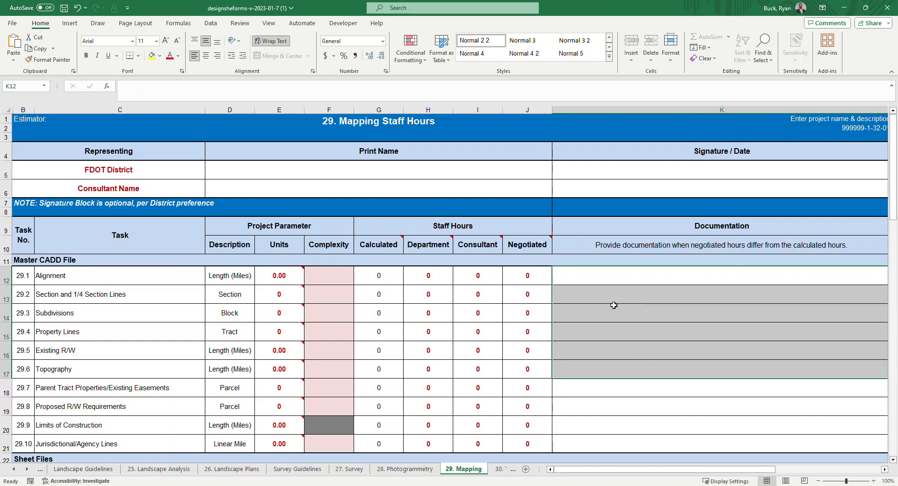
pyautogui.click(693, 276)
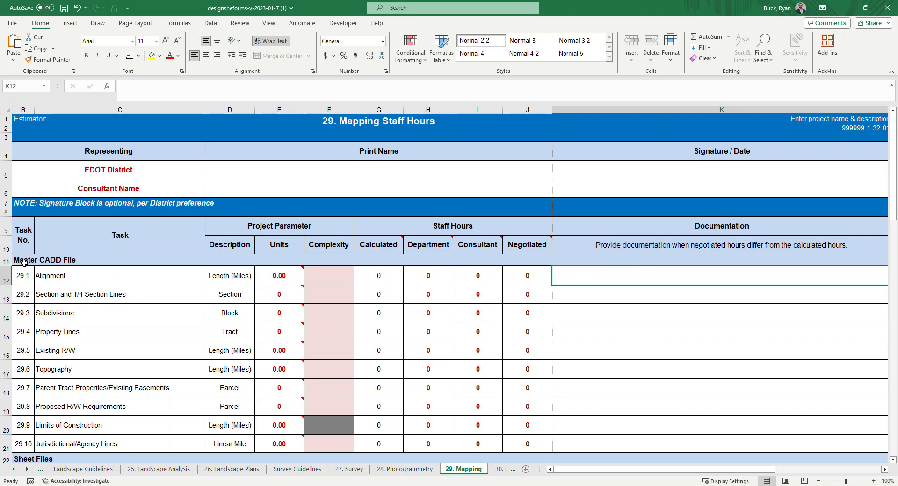
# Step: Set task 29.1 Alignment to 2.00 miles with Complex as its complexity
pyautogui.click(27, 280)
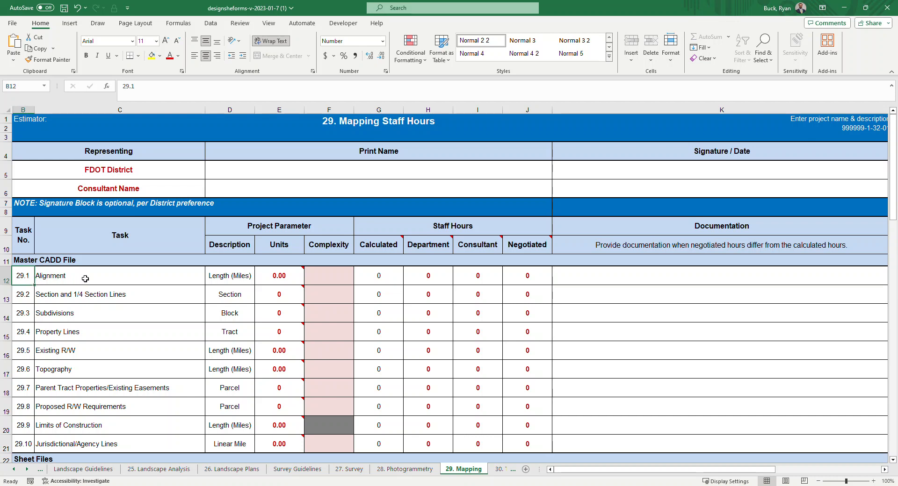
pyautogui.click(229, 277)
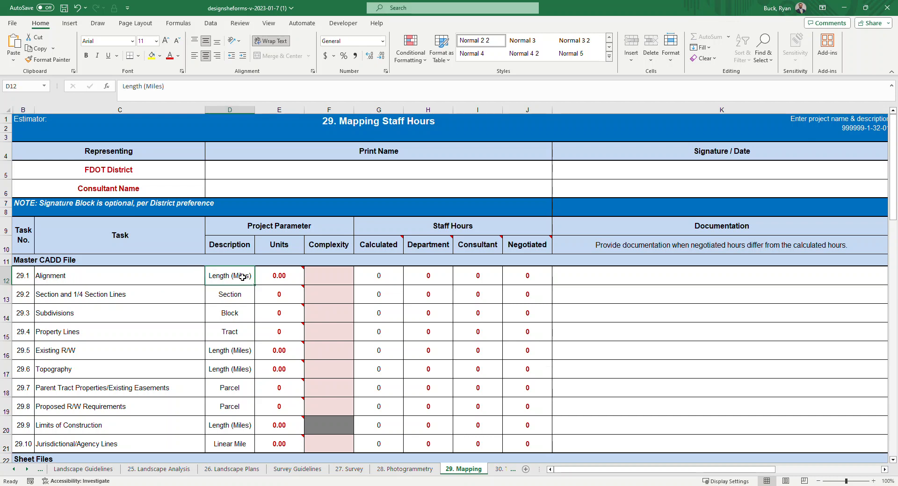
pyautogui.click(289, 277)
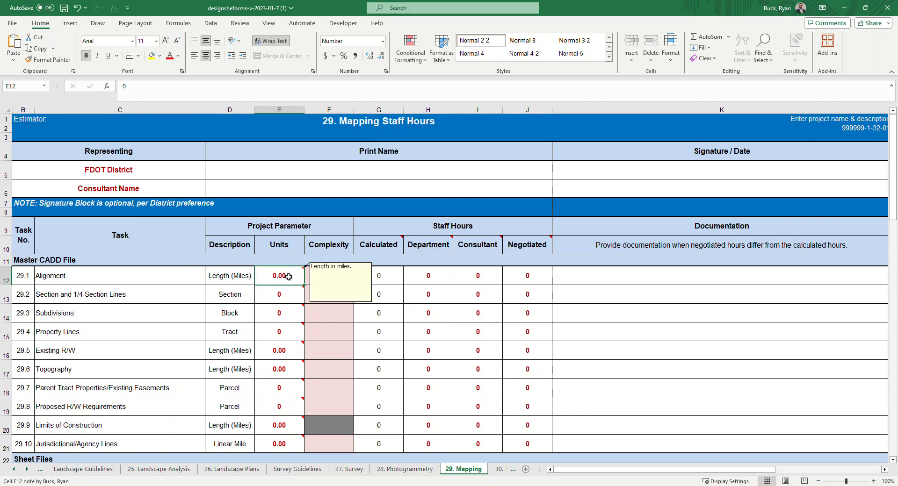
pyautogui.write('2.00')
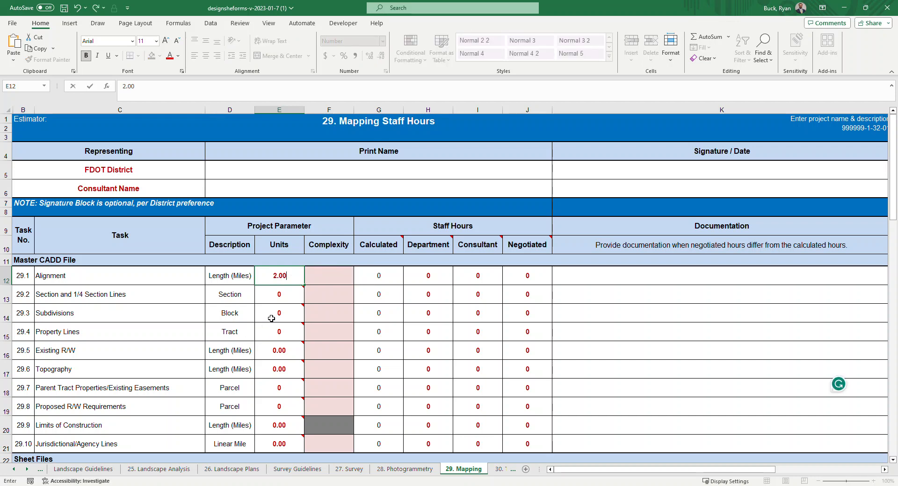
pyautogui.click(336, 284)
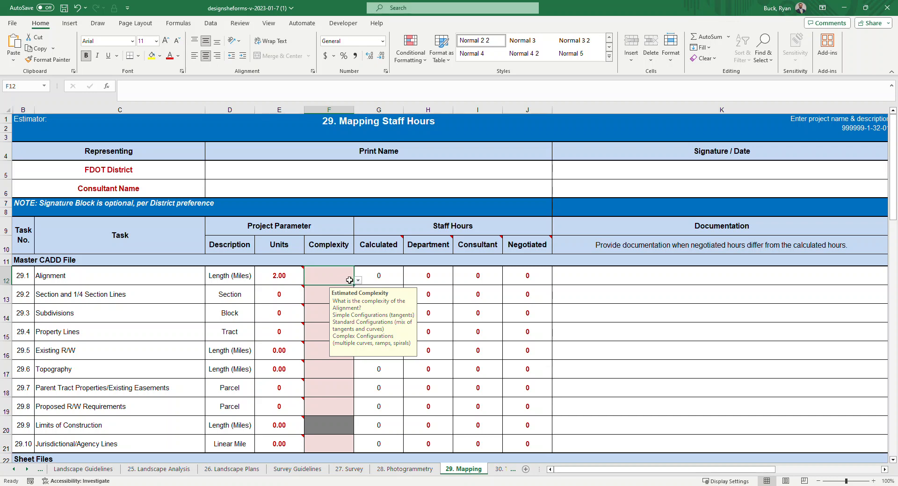
pyautogui.click(359, 281)
pyautogui.click(327, 303)
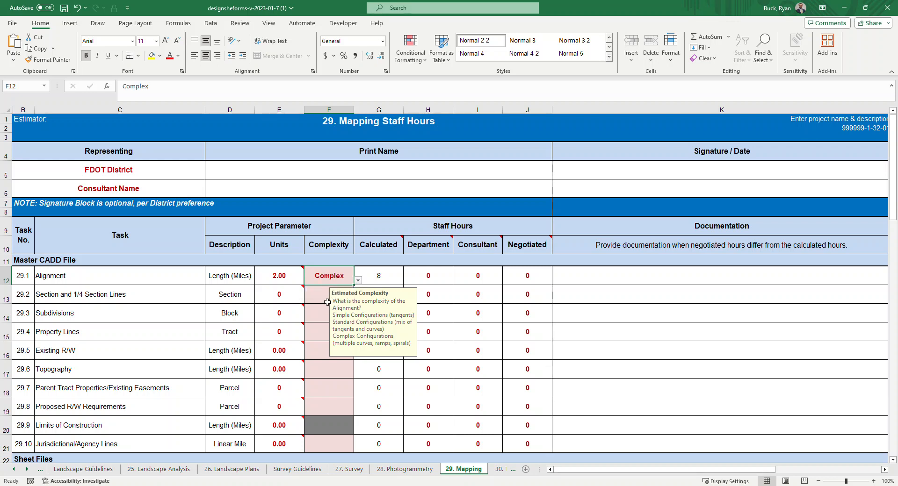
# Step: Check the calculated and Department staff hours for the Alignment task
pyautogui.click(379, 281)
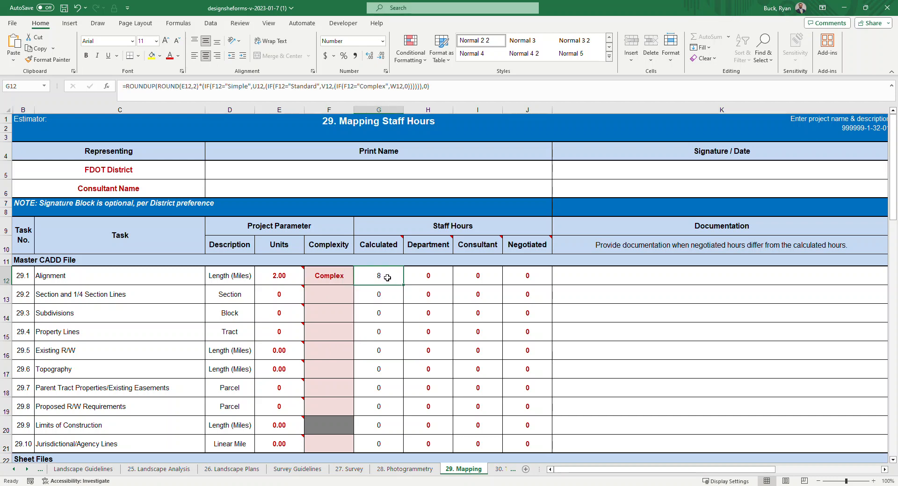
pyautogui.click(431, 277)
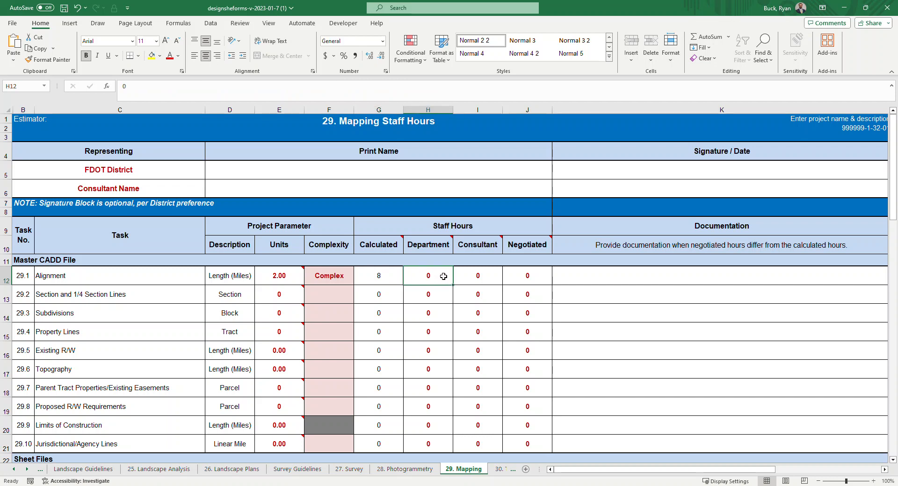
pyautogui.click(389, 280)
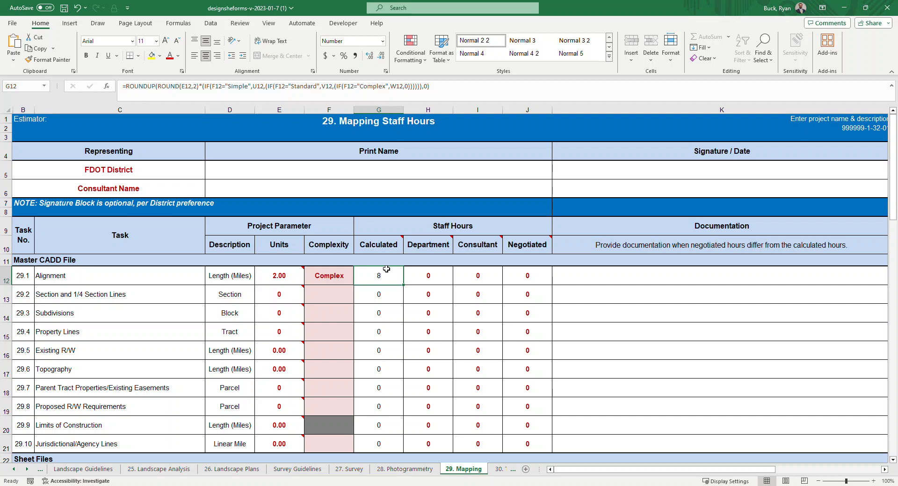
# Step: Set task 29.2 Section and 1/4 Section Lines to 8 sections with Complex as its complexity
pyautogui.click(30, 298)
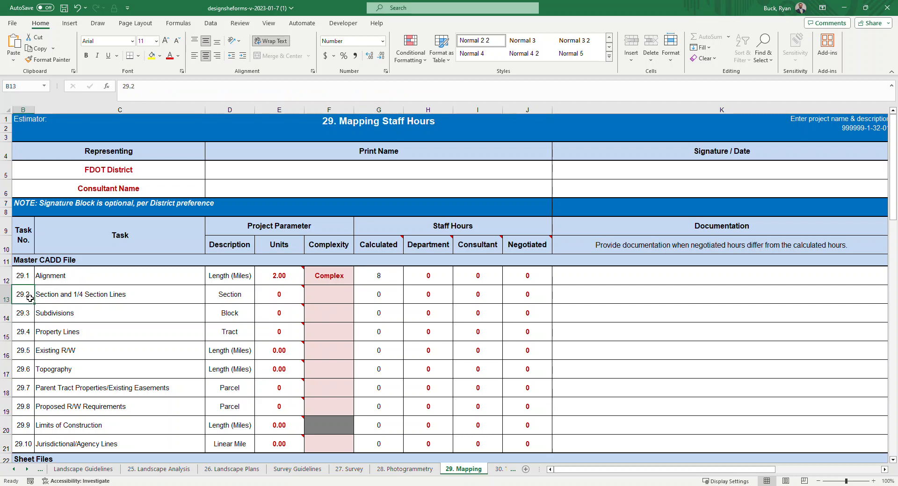
pyautogui.click(76, 298)
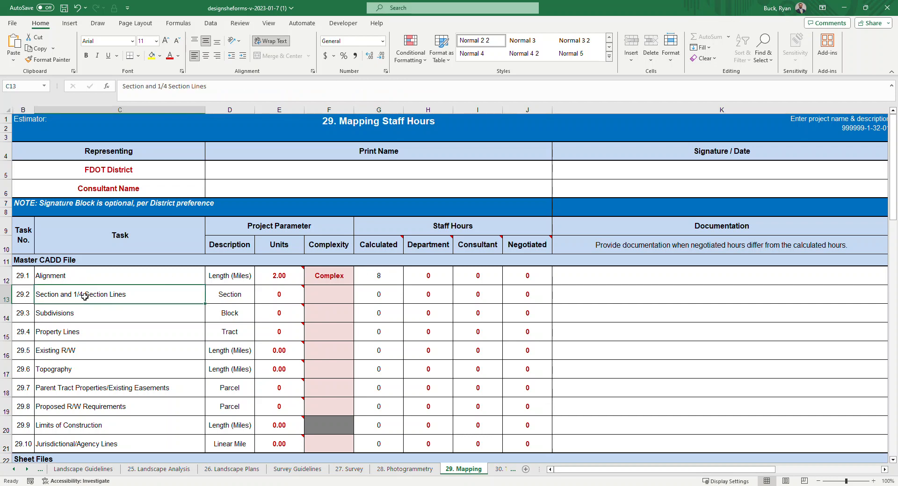
pyautogui.click(222, 299)
pyautogui.click(274, 294)
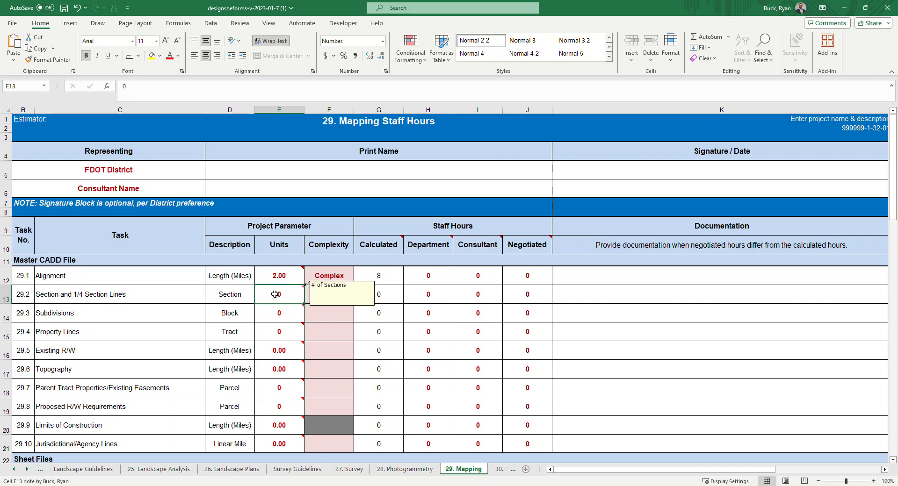
pyautogui.write('8')
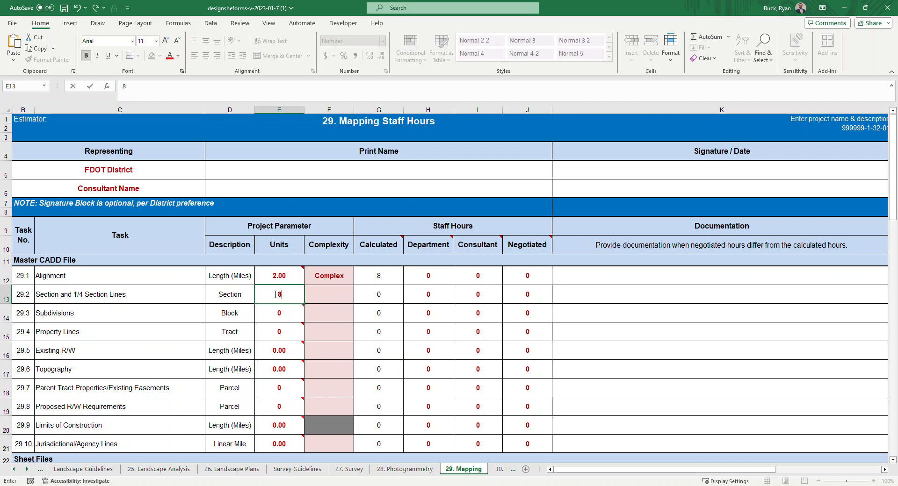
pyautogui.click(312, 295)
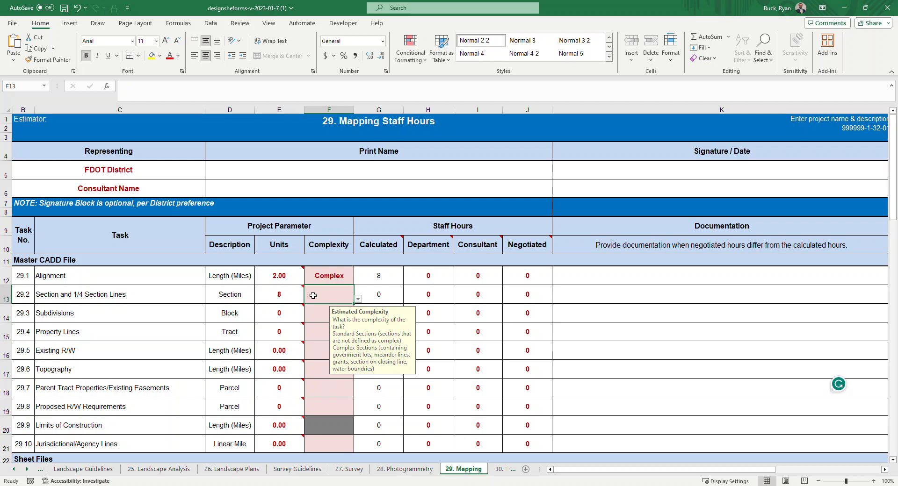
pyautogui.click(358, 299)
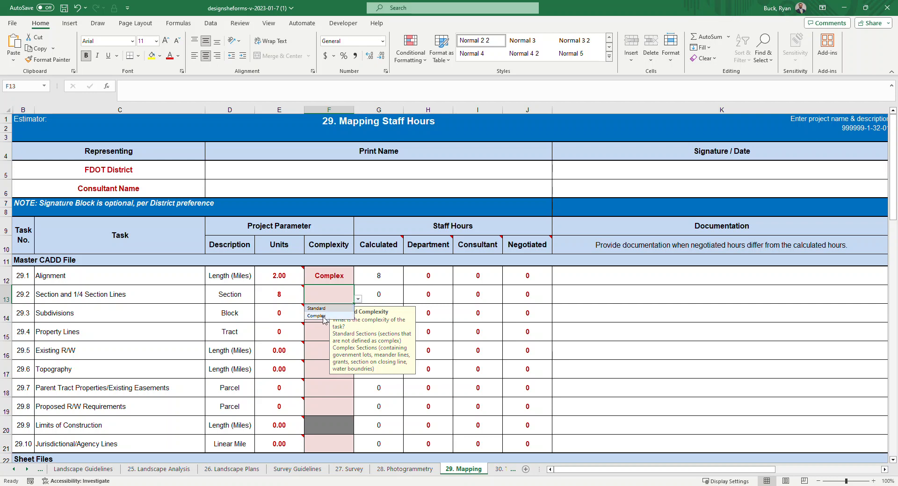
pyautogui.click(323, 317)
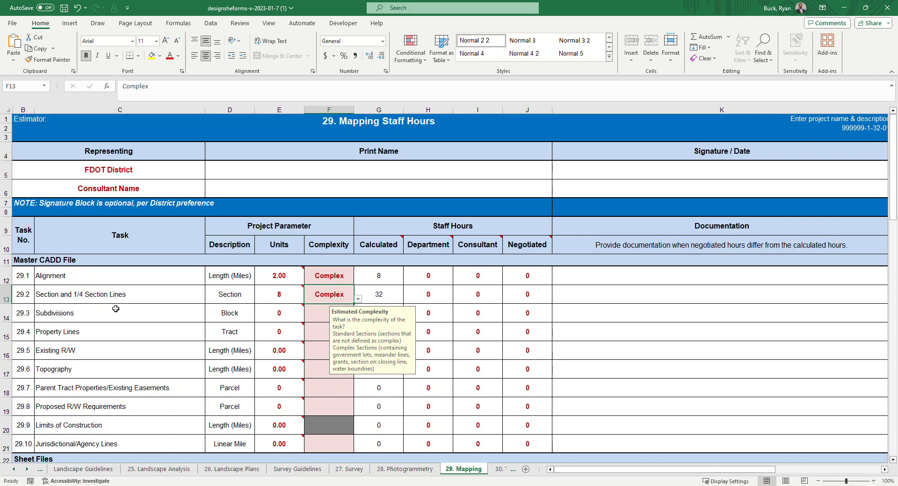
# Step: Set task 29.3 Subdivisions to 6 blocks with Standard as its complexity
pyautogui.click(27, 310)
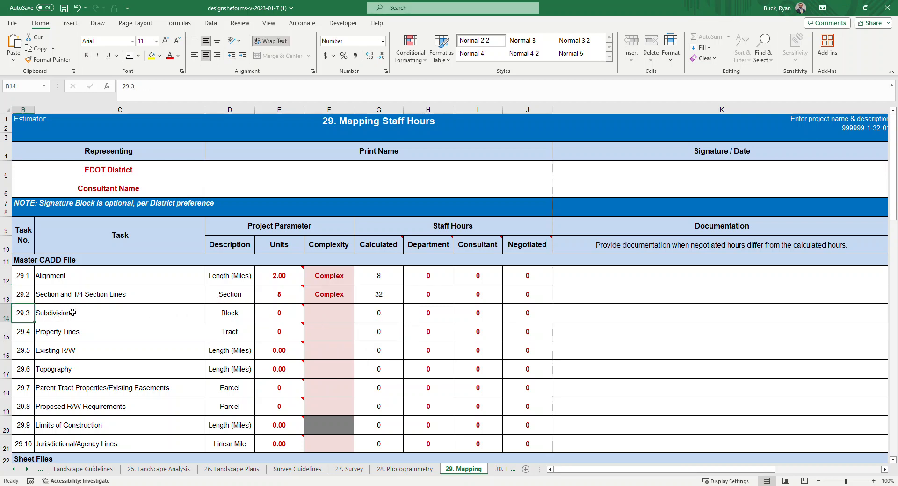
pyautogui.click(73, 313)
pyautogui.click(278, 315)
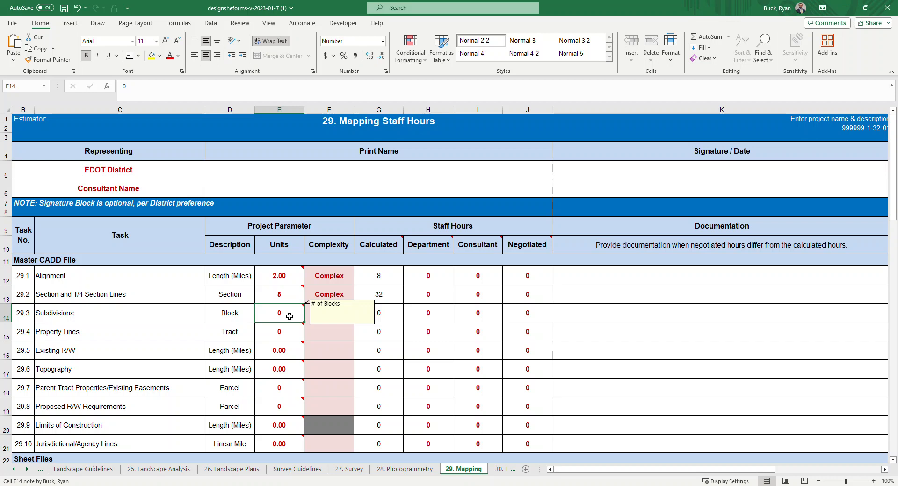
pyautogui.write('6')
pyautogui.click(346, 317)
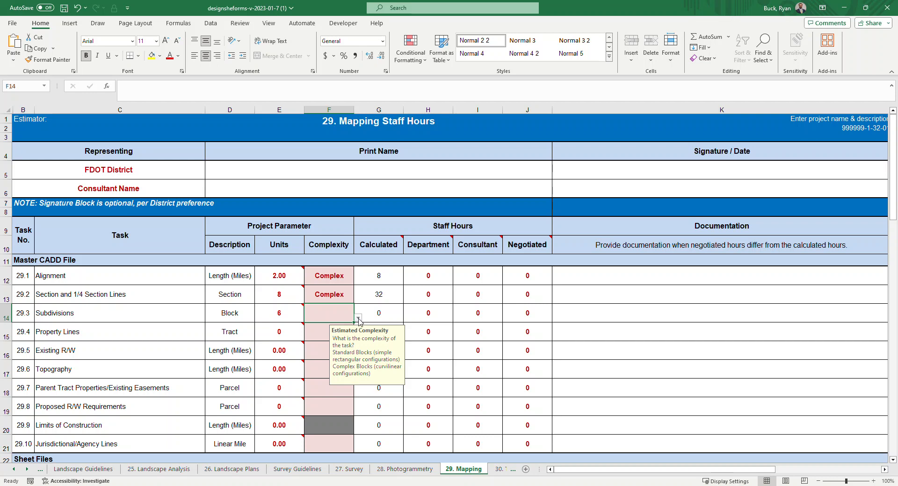
pyautogui.click(359, 318)
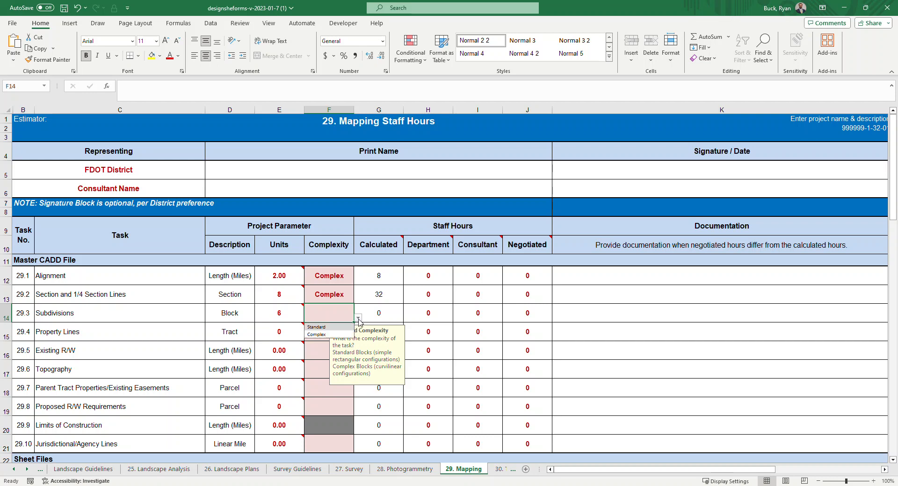
pyautogui.click(341, 328)
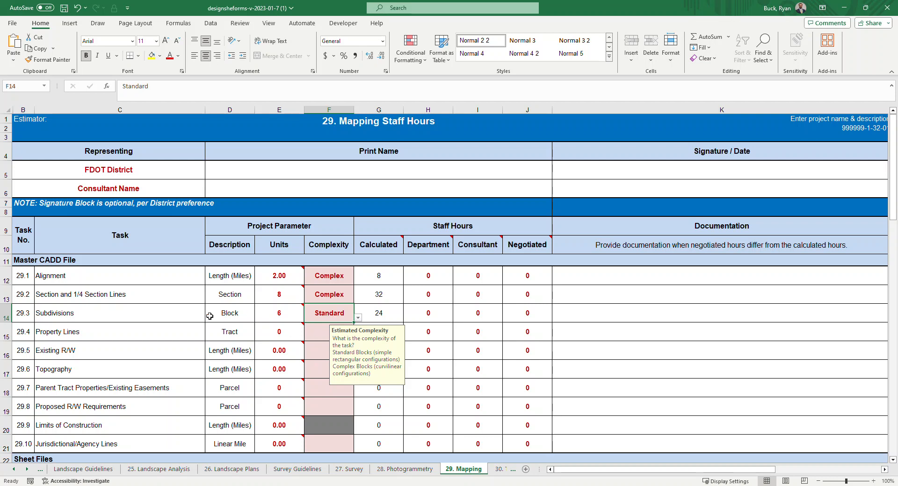
# Step: Compare the calculated and Department staff hours cells for tasks 29.1 to 29.3
pyautogui.click(138, 327)
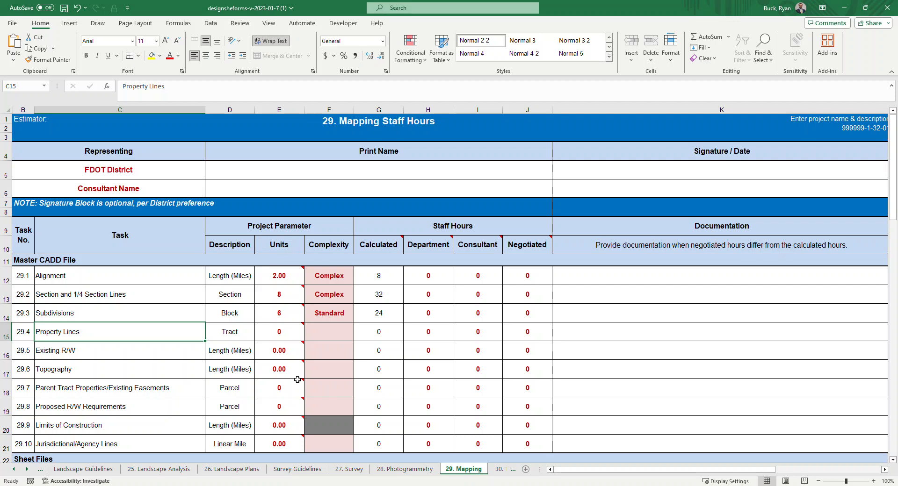
pyautogui.moveTo(289, 403)
pyautogui.click(442, 282)
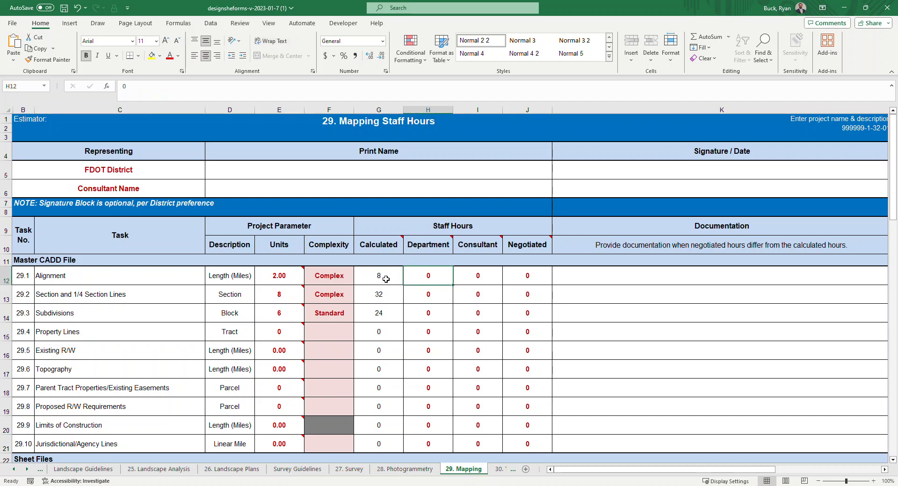
pyautogui.click(387, 298)
pyautogui.click(429, 297)
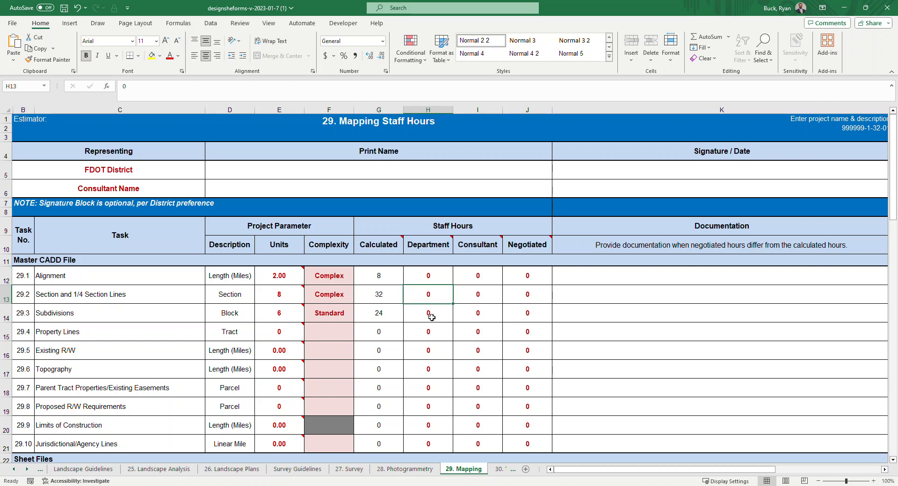
pyautogui.click(368, 317)
pyautogui.click(438, 317)
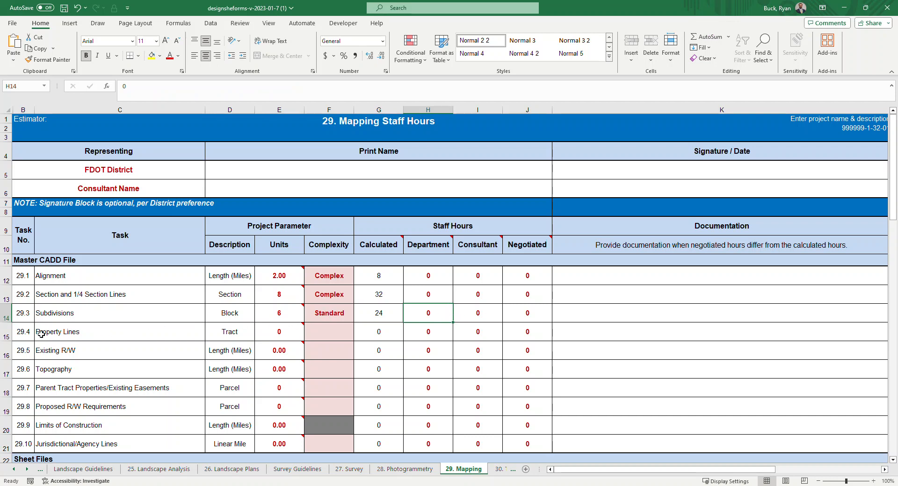
# Step: Set task 29.4 Property Lines to 4 tracts with Standard as its complexity
pyautogui.click(84, 335)
pyautogui.click(236, 335)
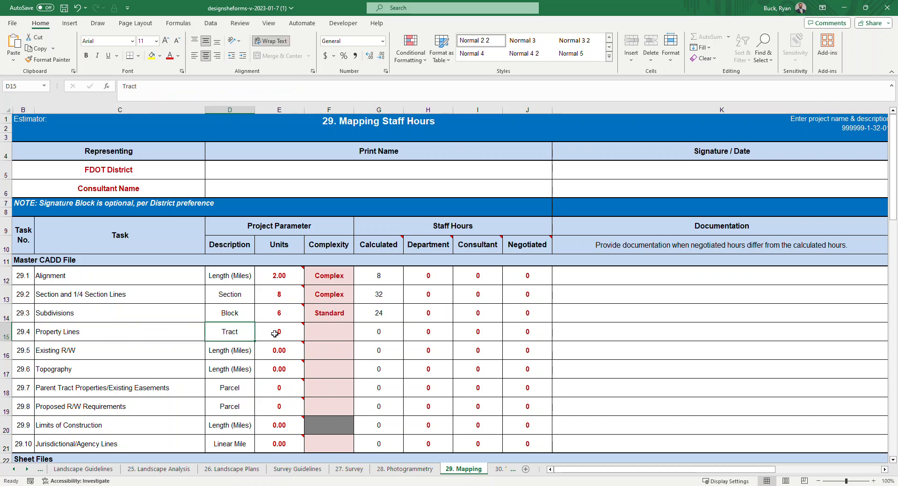
pyautogui.click(276, 333)
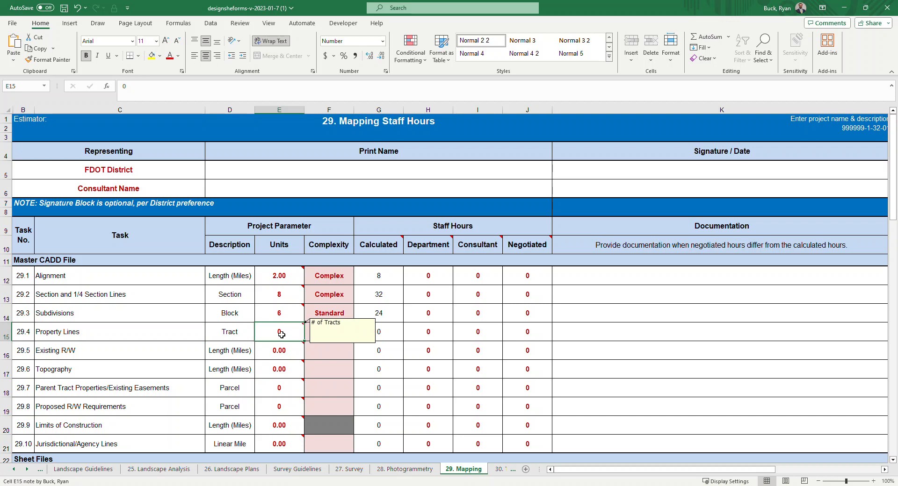
pyautogui.write('4')
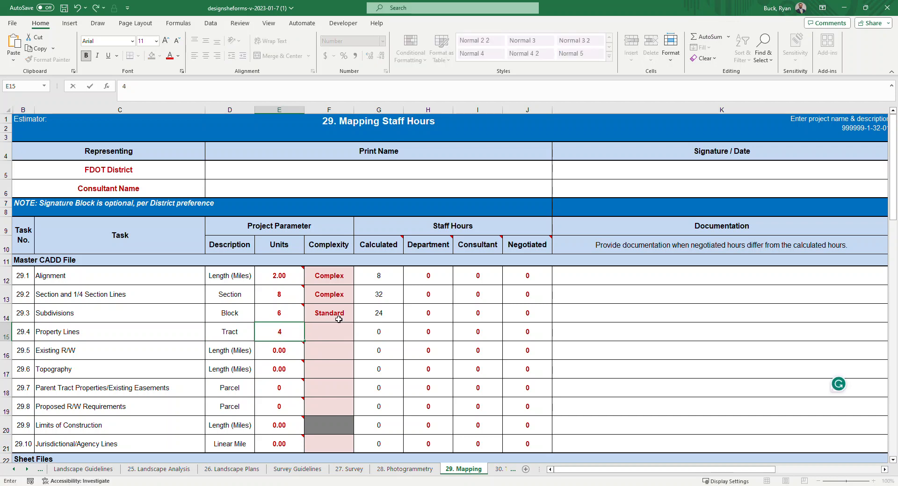
pyautogui.click(350, 337)
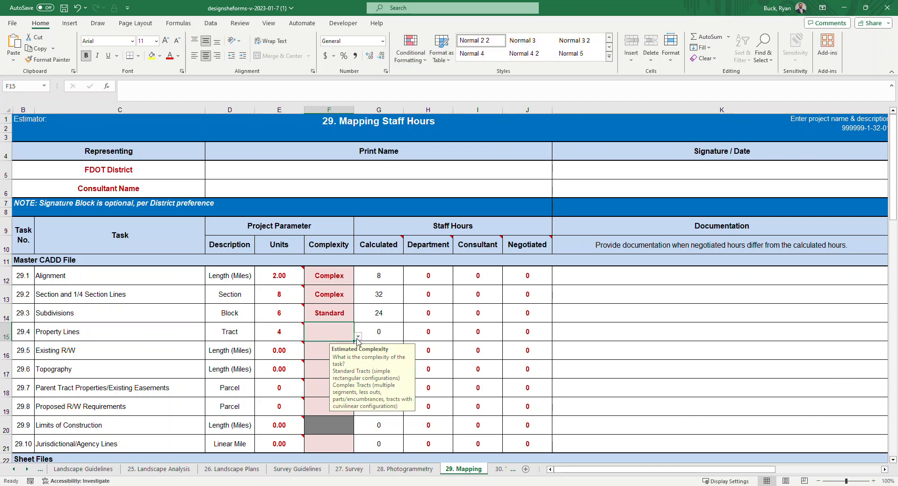
pyautogui.click(358, 336)
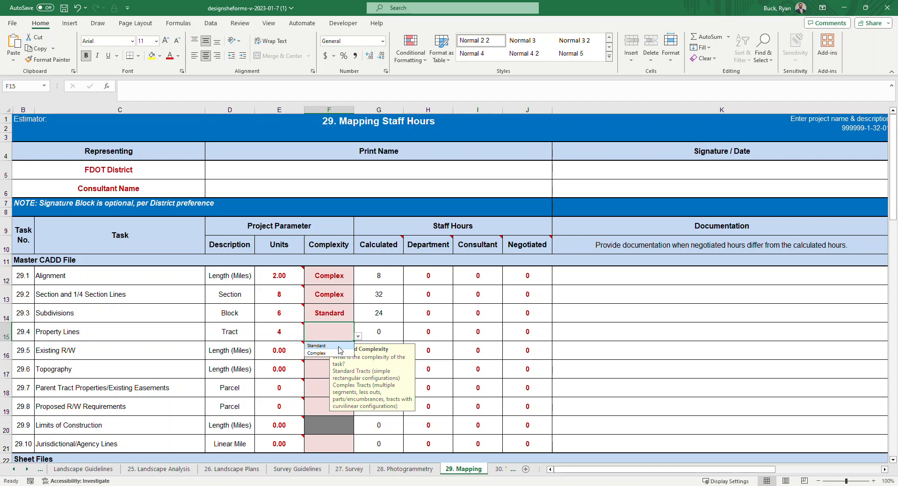
pyautogui.click(340, 351)
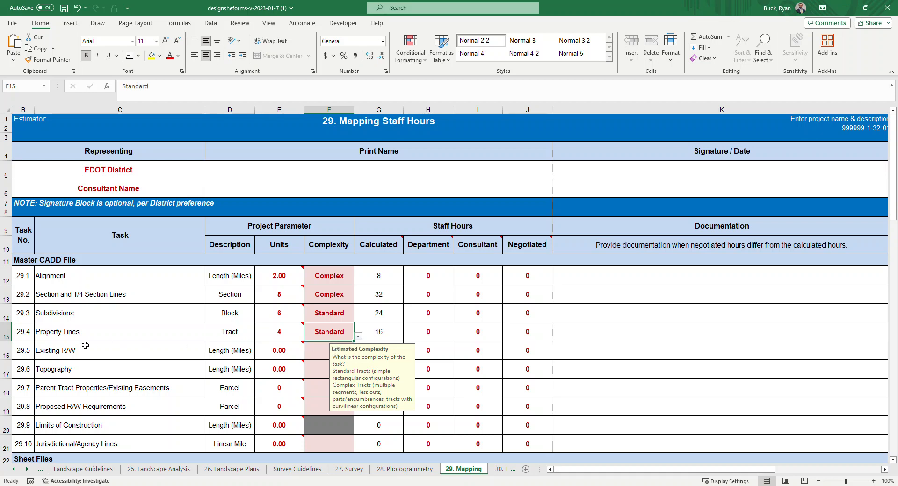
# Step: Set task 29.5 Existing R/W to 3.00 miles with Simple as its complexity
pyautogui.click(26, 356)
pyautogui.click(63, 353)
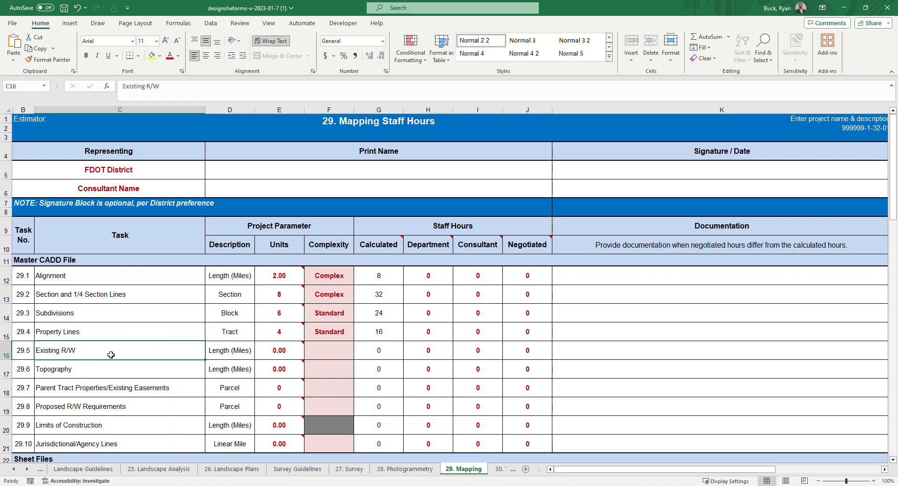
pyautogui.click(225, 353)
pyautogui.click(285, 353)
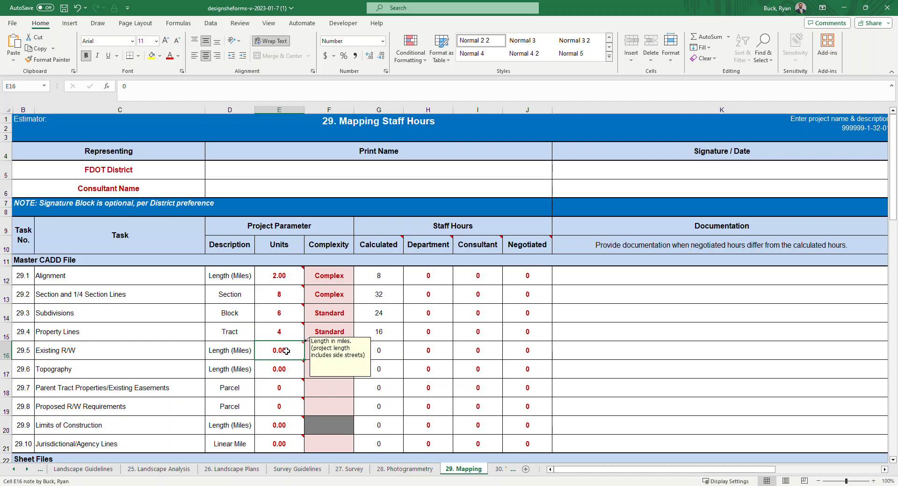
pyautogui.write('3.00')
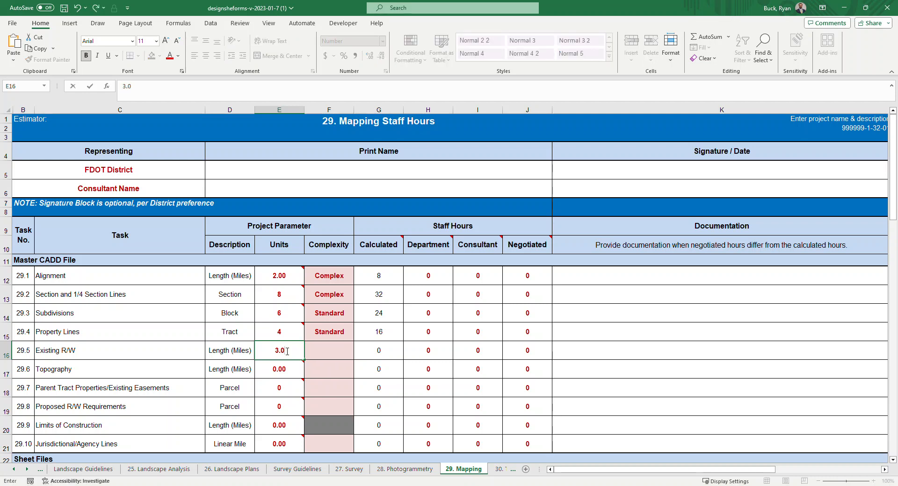
pyautogui.click(335, 352)
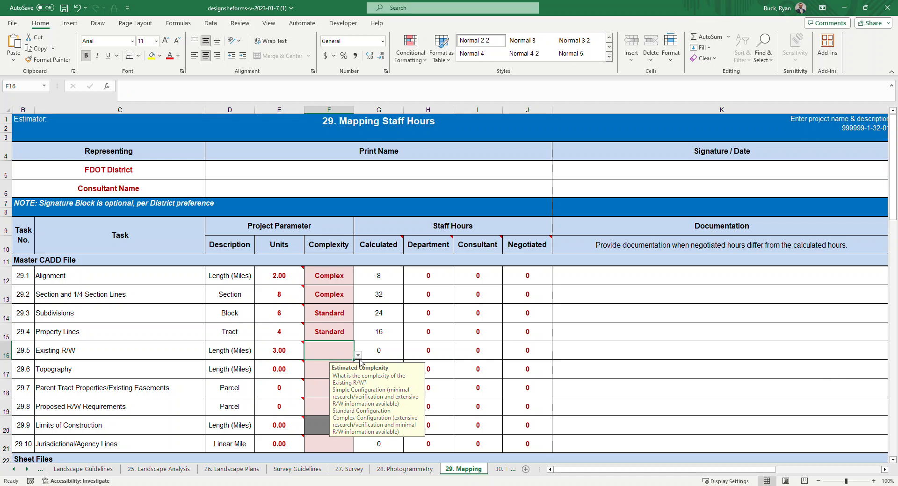
pyautogui.click(358, 356)
pyautogui.click(325, 364)
pyautogui.click(145, 357)
# Step: Set task 29.6 Topography to 2.00 miles with Standard as its complexity
pyautogui.scroll(-1, 45, 356)
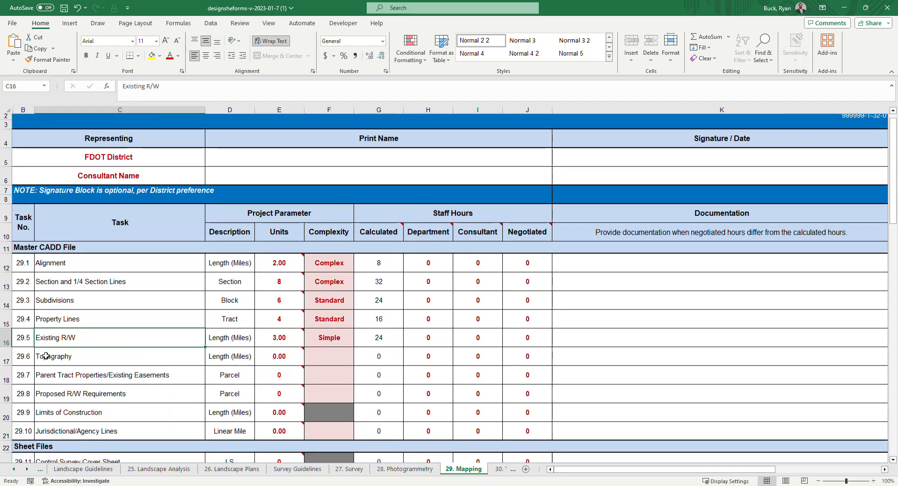
pyautogui.click(25, 346)
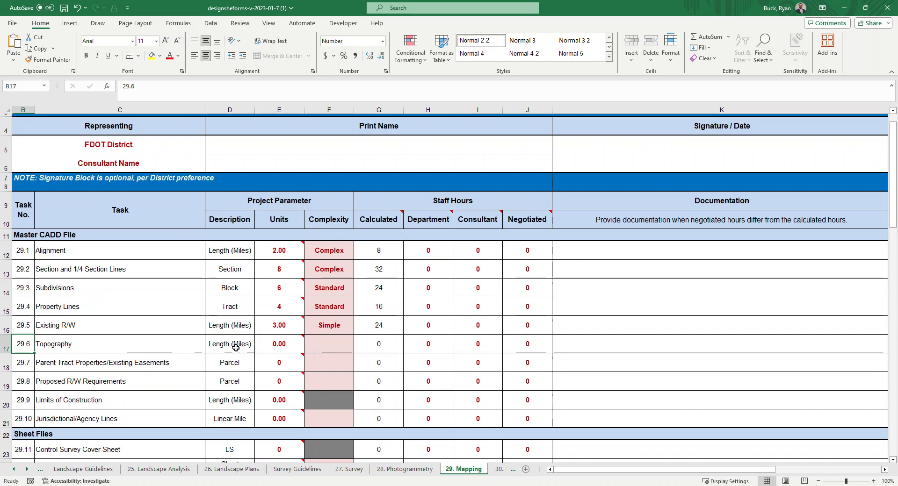
pyautogui.click(293, 351)
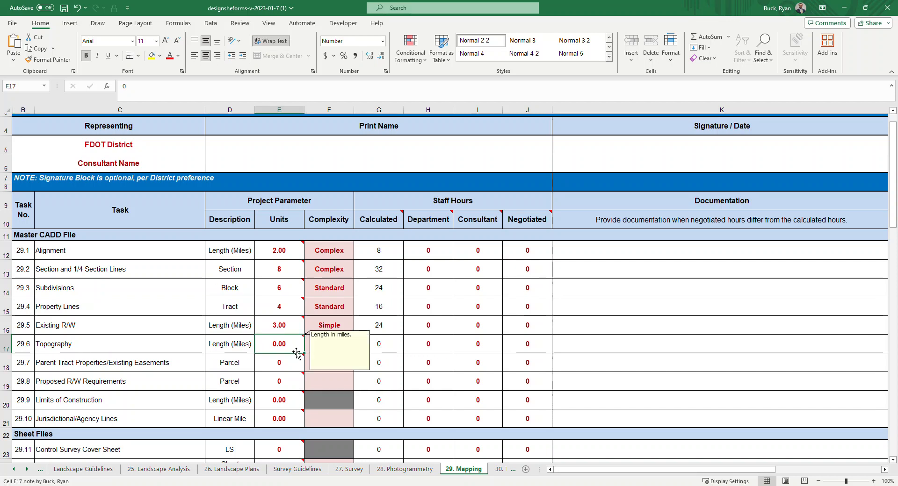
pyautogui.write('2.00')
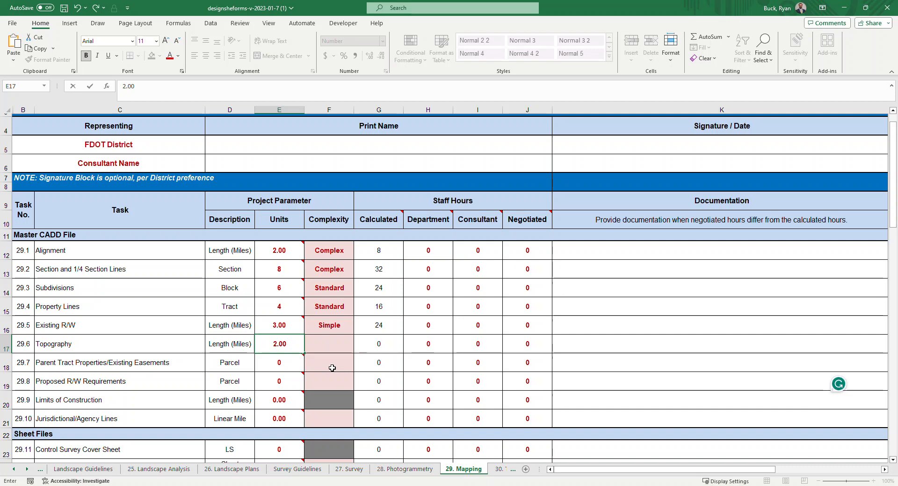
pyautogui.click(345, 344)
pyautogui.click(357, 348)
pyautogui.click(321, 358)
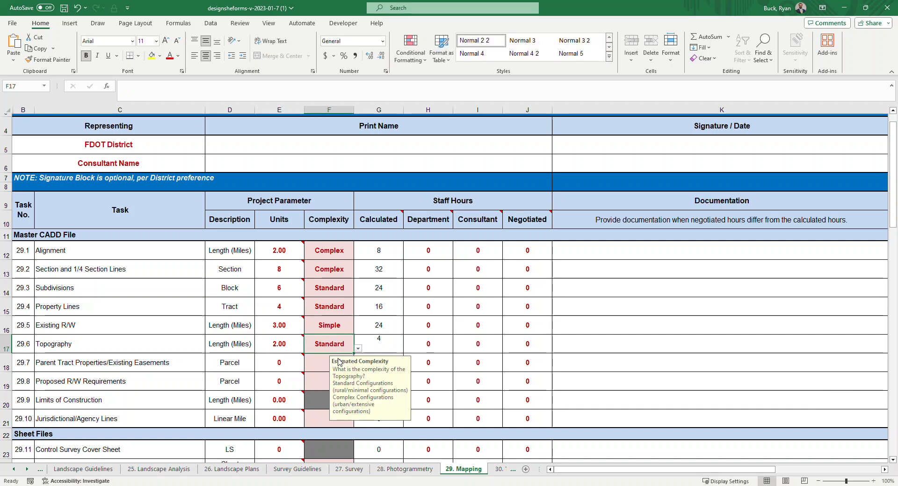
# Step: Set task 29.7 Parent Tract Properties/Existing Easements to 10 parcels with Simple as its complexity
pyautogui.scroll(-1, 304, 311)
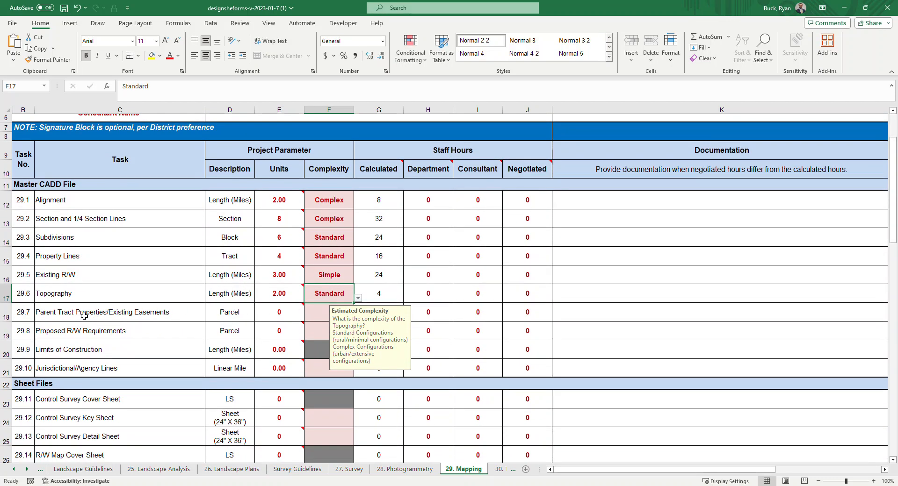
pyautogui.click(89, 316)
pyautogui.click(23, 313)
pyautogui.scroll(-1, 19, 311)
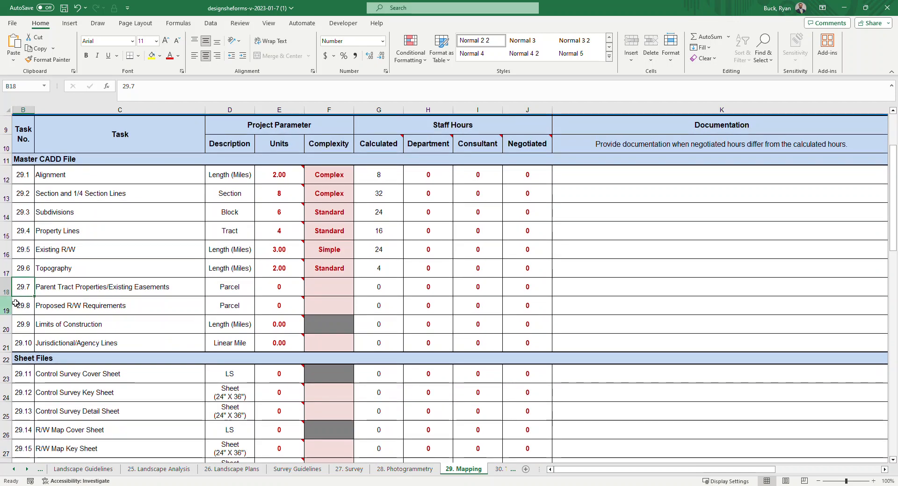
pyautogui.moveTo(80, 295); pyautogui.dragTo(90, 299)
pyautogui.click(148, 294)
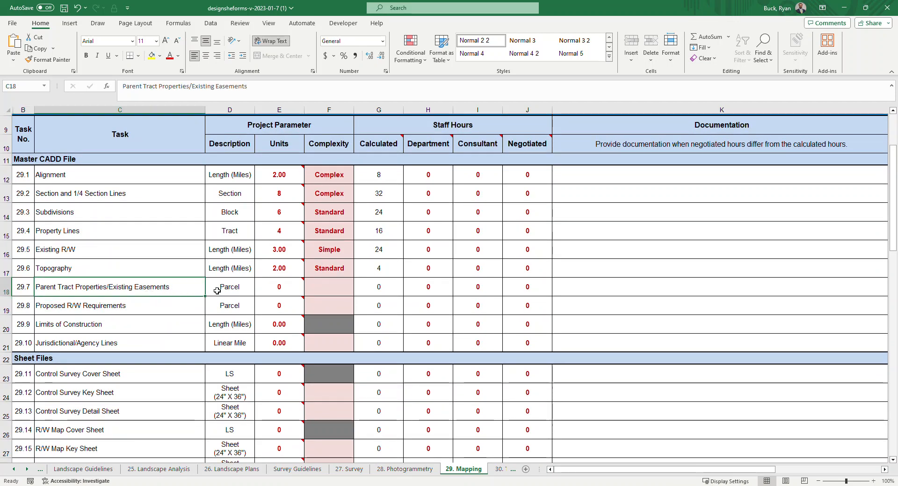
pyautogui.click(252, 296)
pyautogui.click(280, 294)
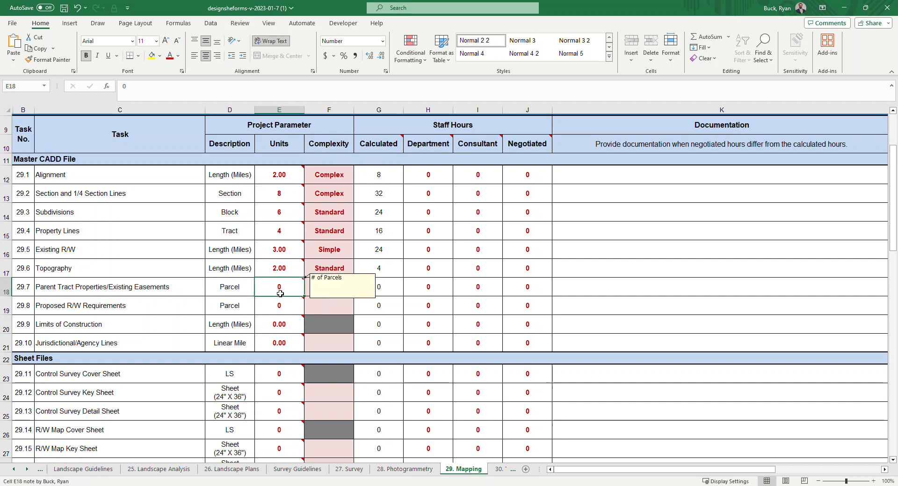
pyautogui.write('10')
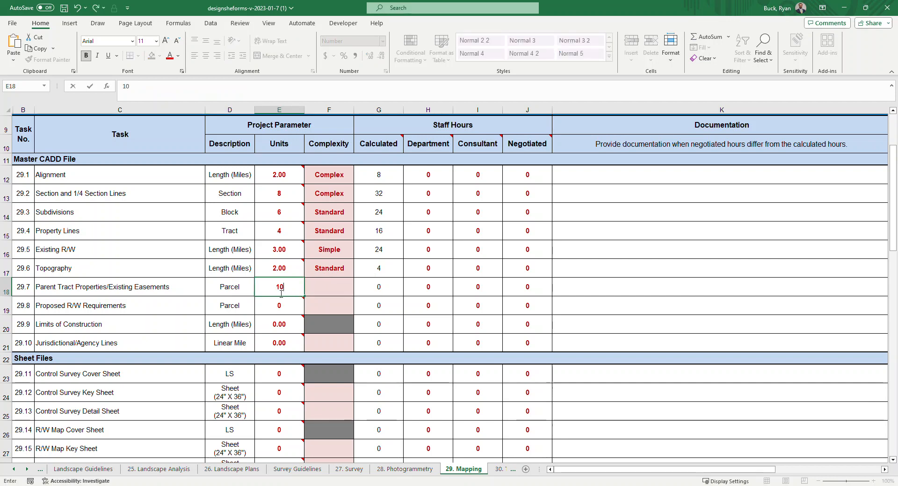
pyautogui.click(335, 289)
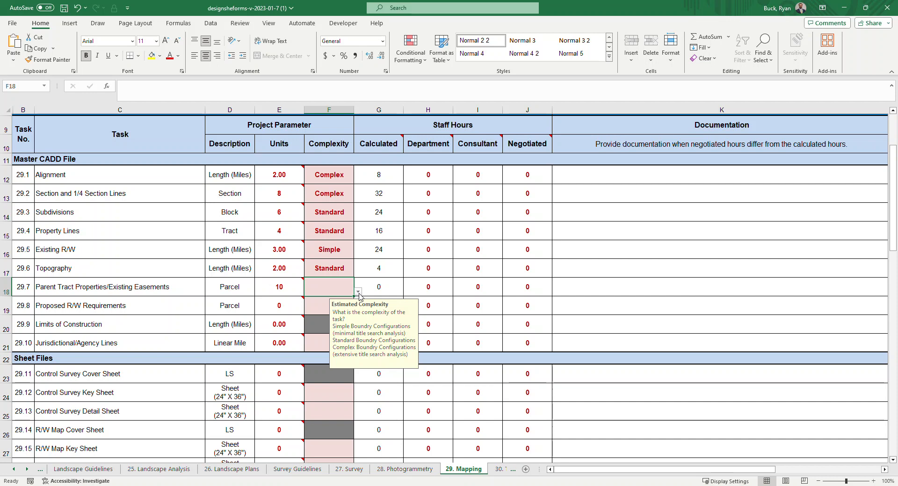
pyautogui.click(358, 293)
pyautogui.click(332, 302)
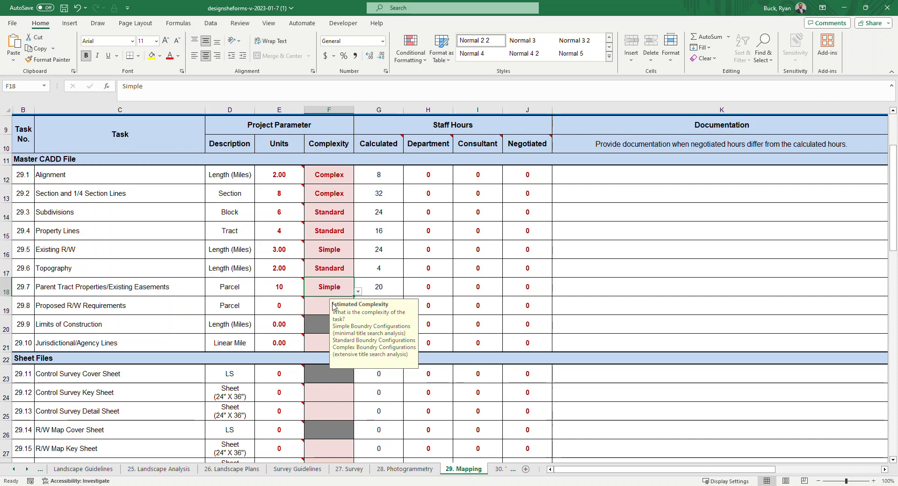
# Step: Set task 29.8 Proposed R/W Requirements to 10 parcels with Standard as its complexity
pyautogui.click(35, 313)
pyautogui.click(70, 308)
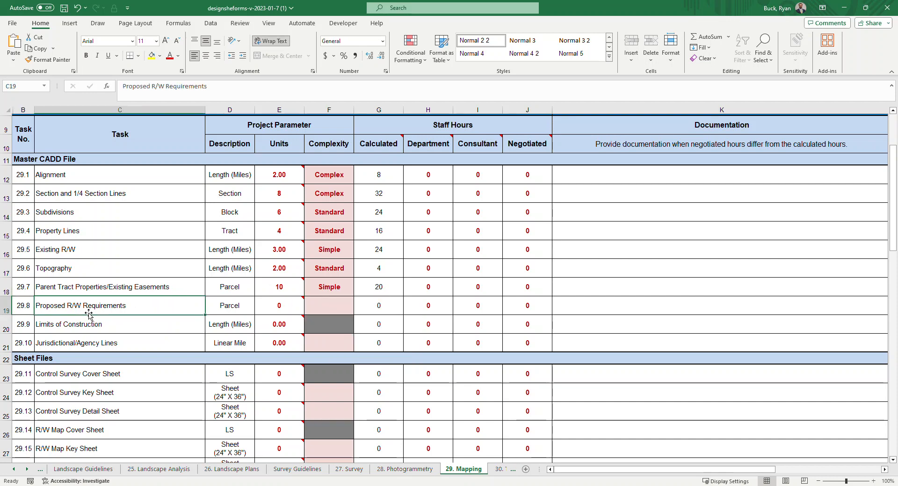
pyautogui.click(216, 307)
pyautogui.click(264, 306)
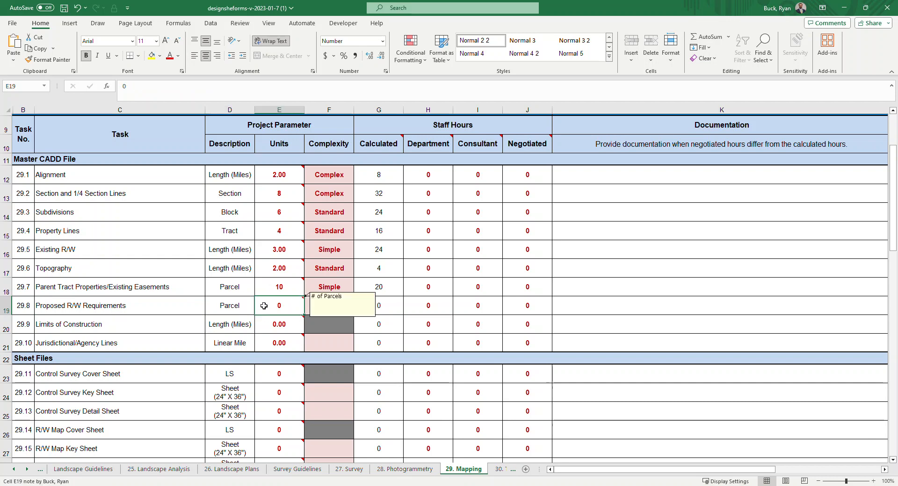
pyautogui.write('10')
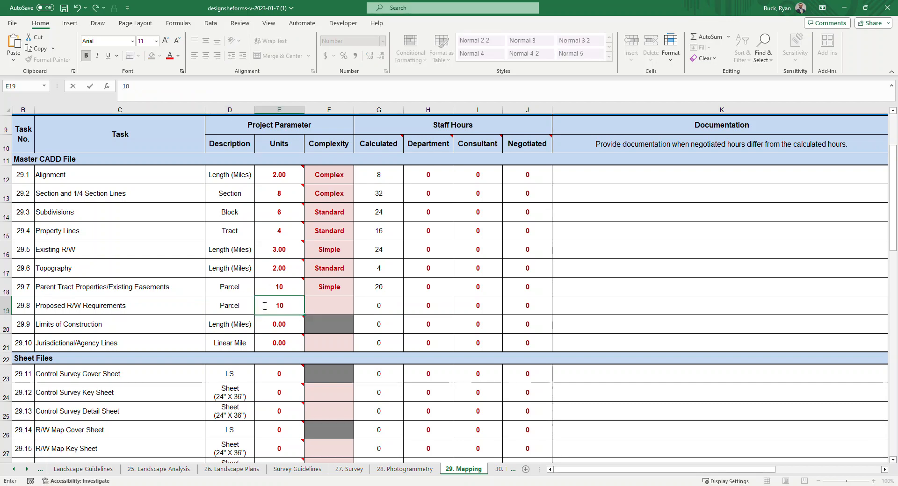
pyautogui.click(326, 306)
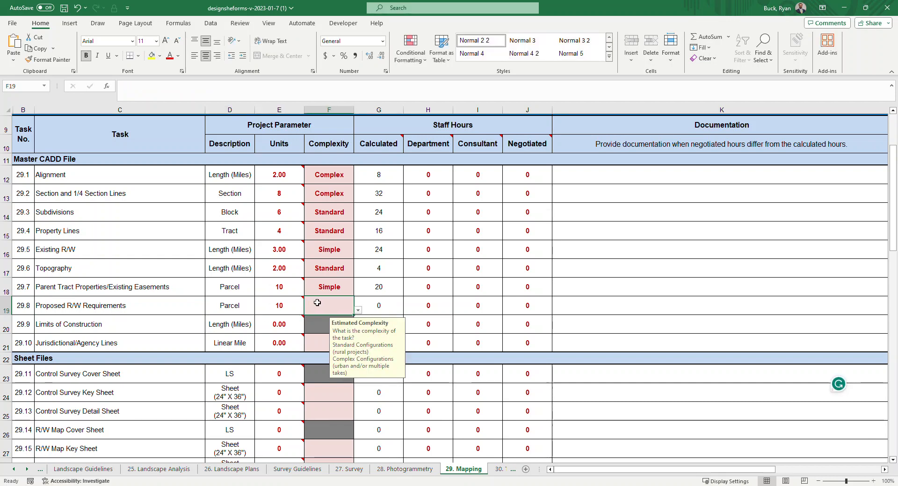
pyautogui.click(359, 311)
pyautogui.click(324, 325)
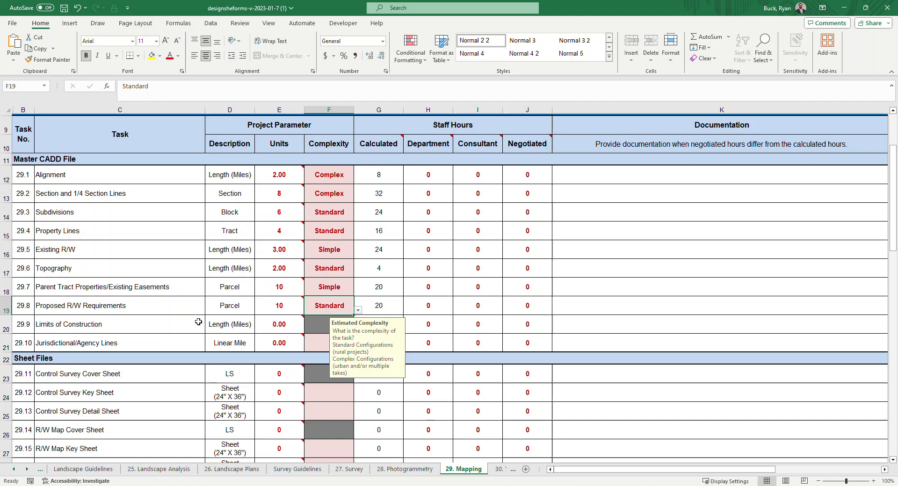
# Step: Set the length for task 29.9 Limits of Construction to 0.50 miles
pyautogui.click(162, 323)
pyautogui.scroll(-1, 156, 302)
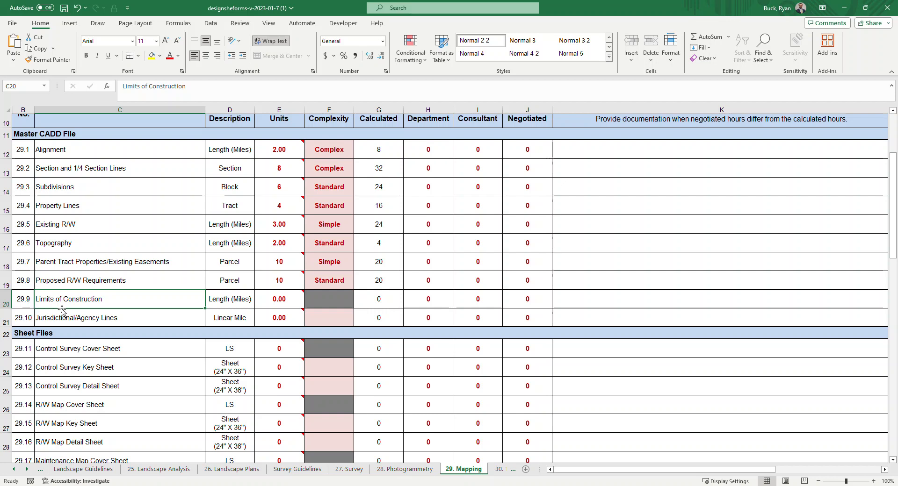
pyautogui.click(272, 307)
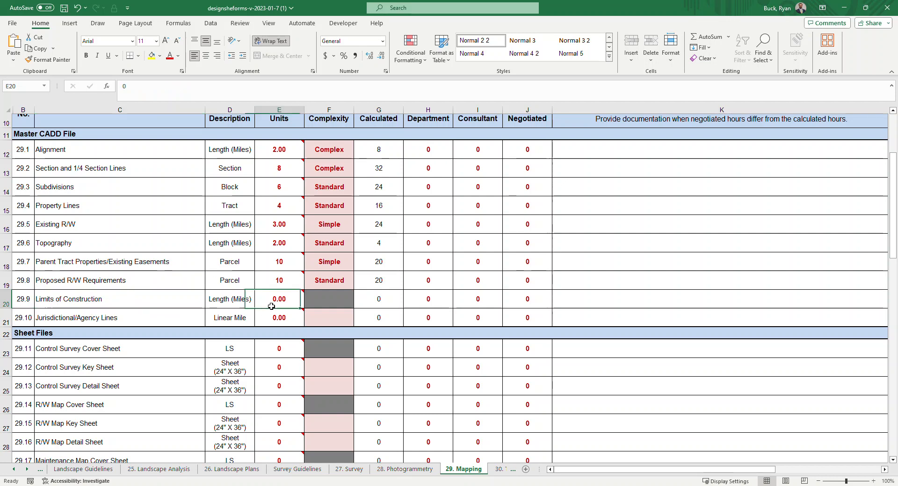
pyautogui.write('.5')
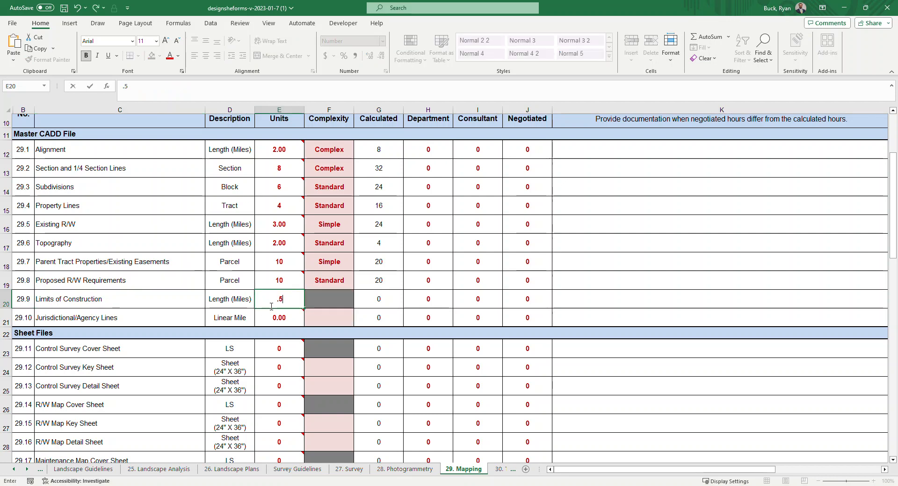
pyautogui.click(339, 299)
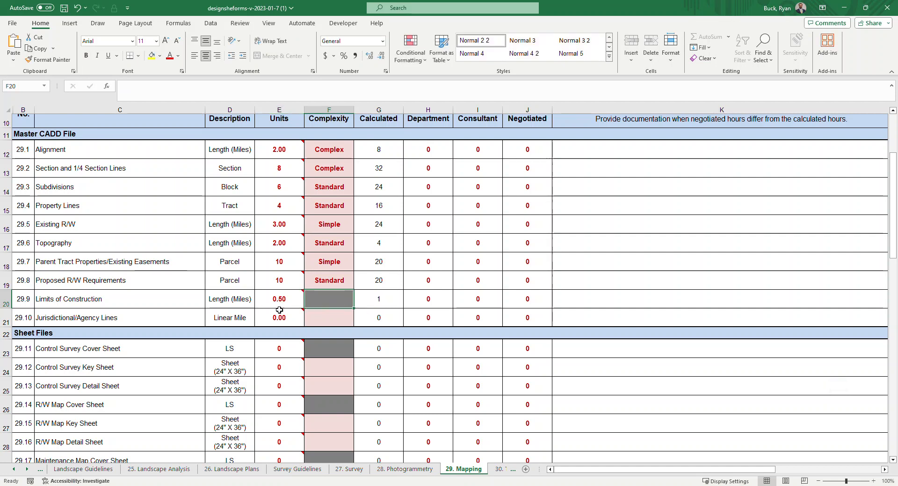
# Step: Set task 29.10 Jurisdictional/Agency Lines to 1.00 linear mile with Simple as its complexity
pyautogui.scroll(-2, 47, 304)
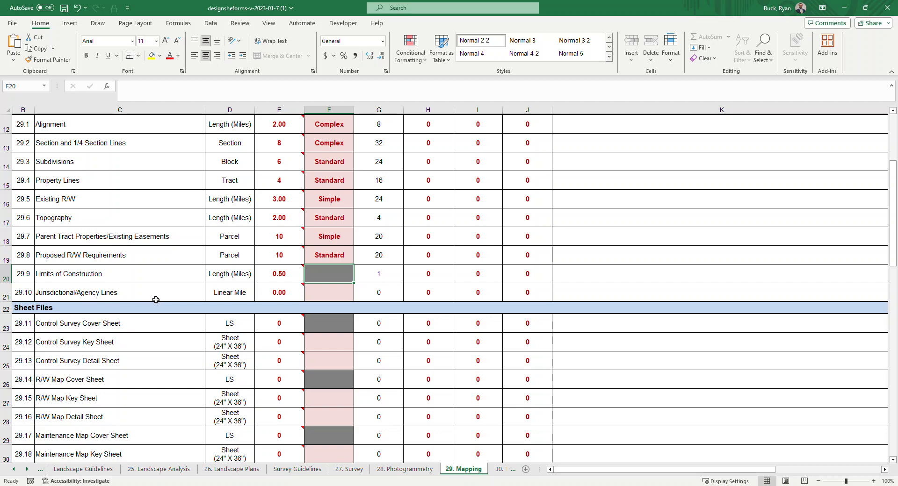
pyautogui.click(290, 293)
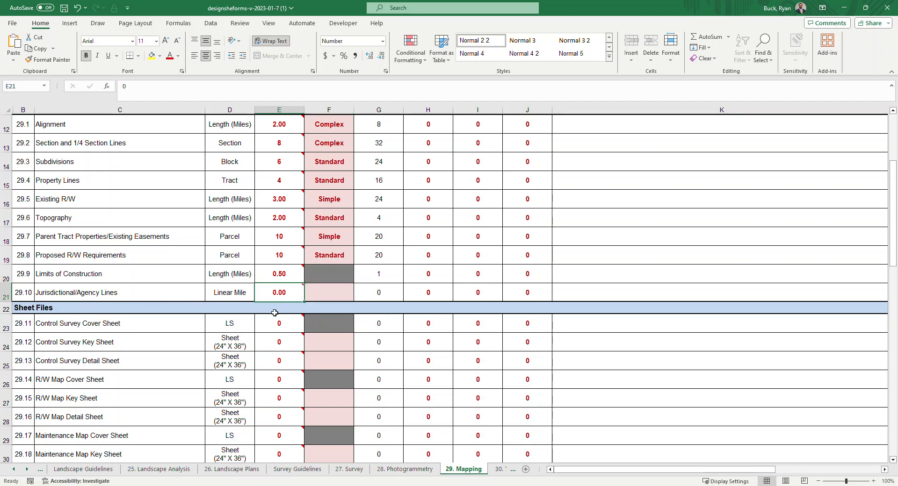
pyautogui.moveTo(283, 298)
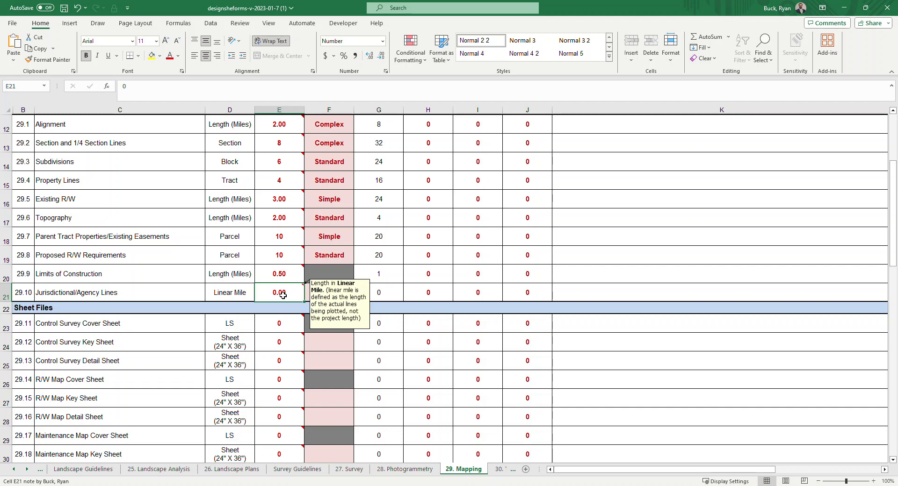
pyautogui.write('1.00')
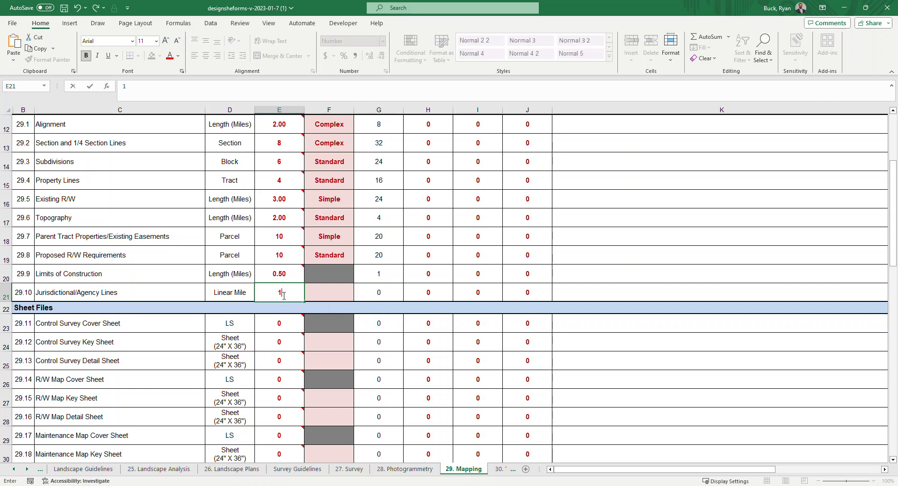
pyautogui.click(311, 288)
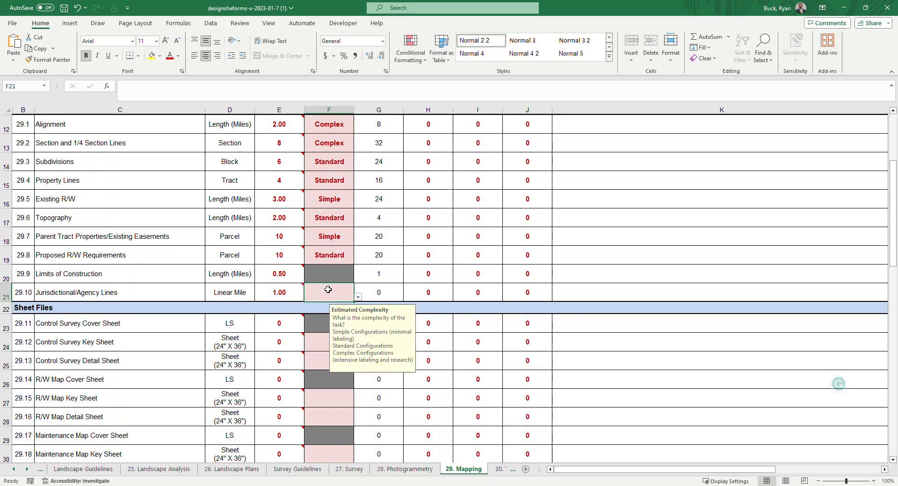
pyautogui.click(358, 297)
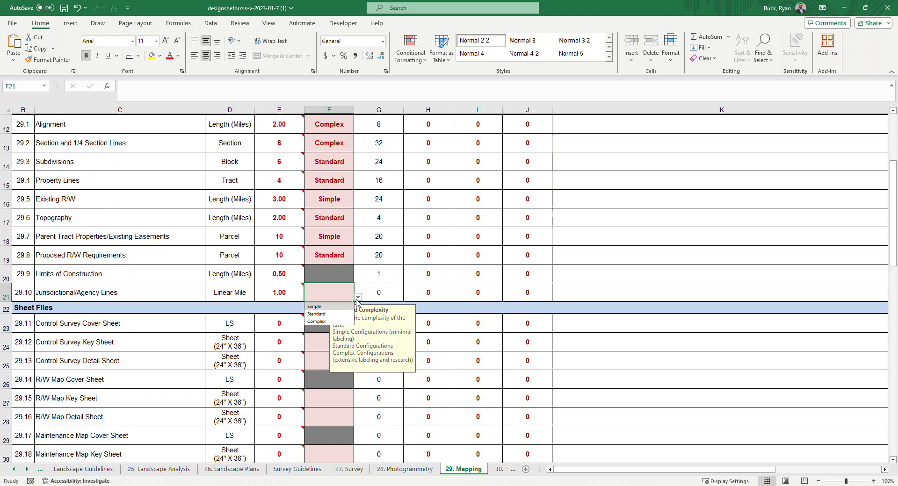
pyautogui.click(339, 307)
pyautogui.click(97, 295)
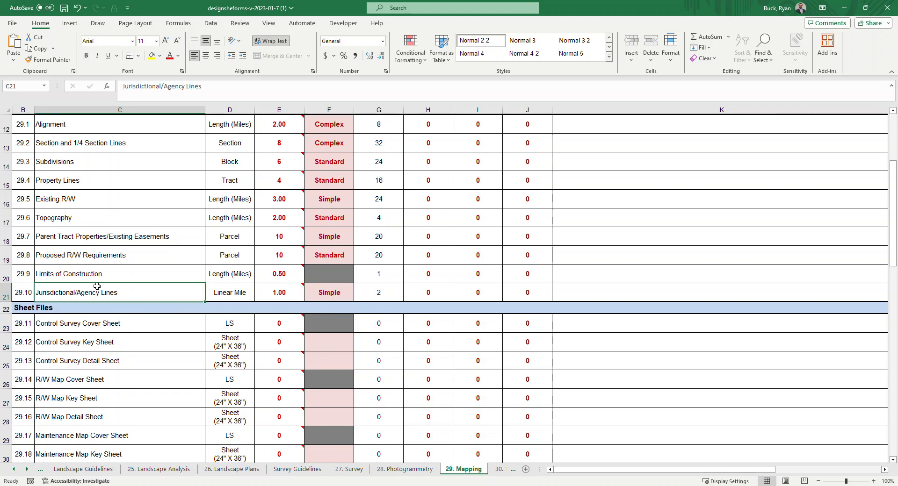
# Step: Mark the Control Survey Cover Sheet in task 29.11 as required by setting its units to 1
pyautogui.scroll(-2, 97, 295)
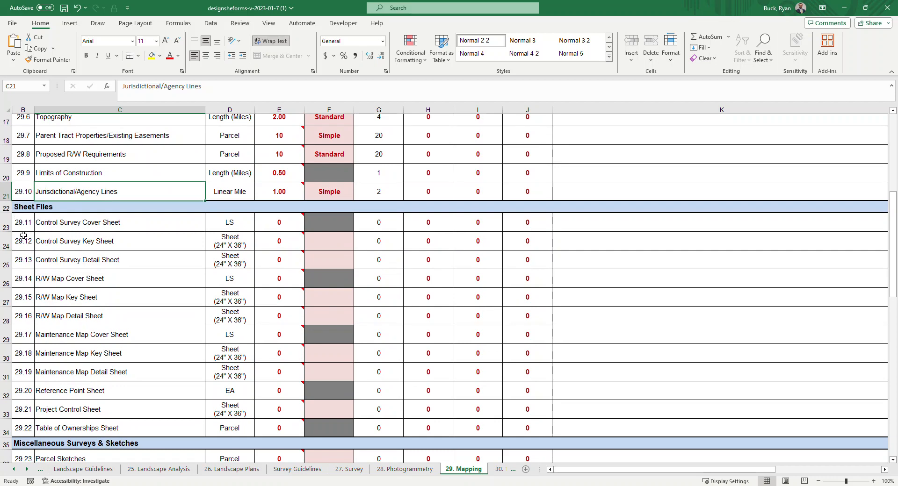
pyautogui.click(68, 224)
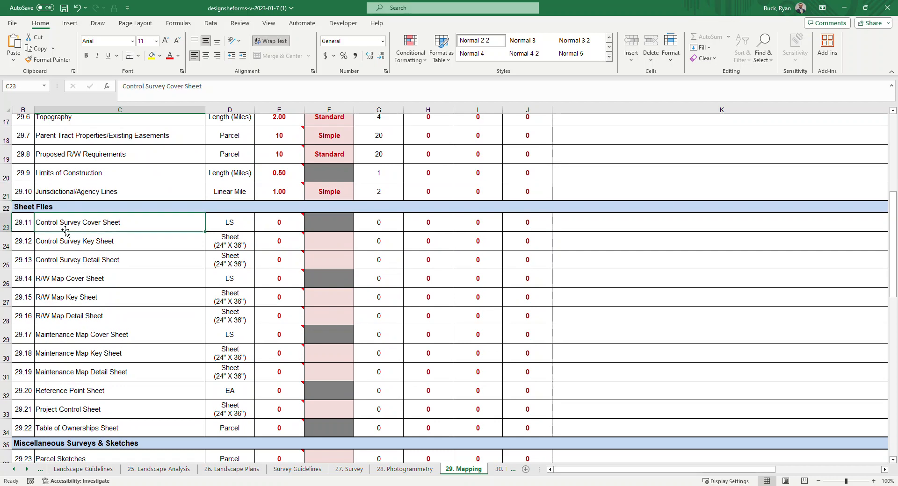
pyautogui.click(267, 225)
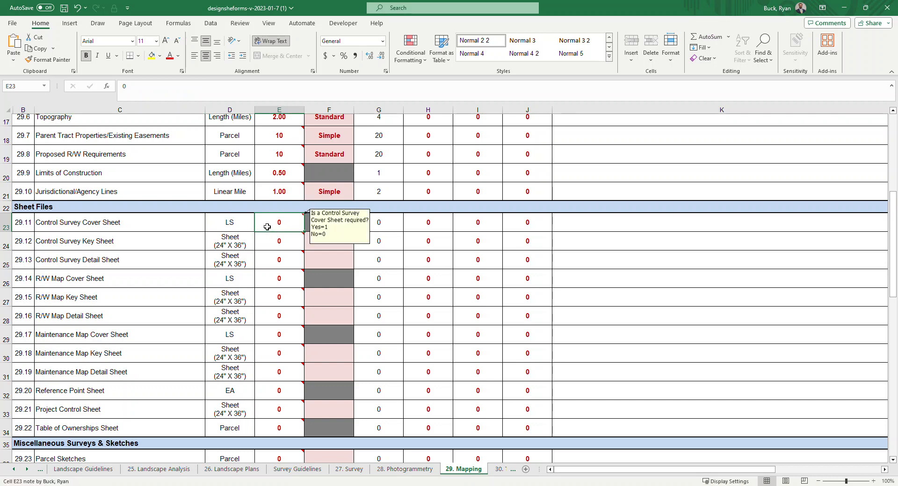
pyautogui.write('1')
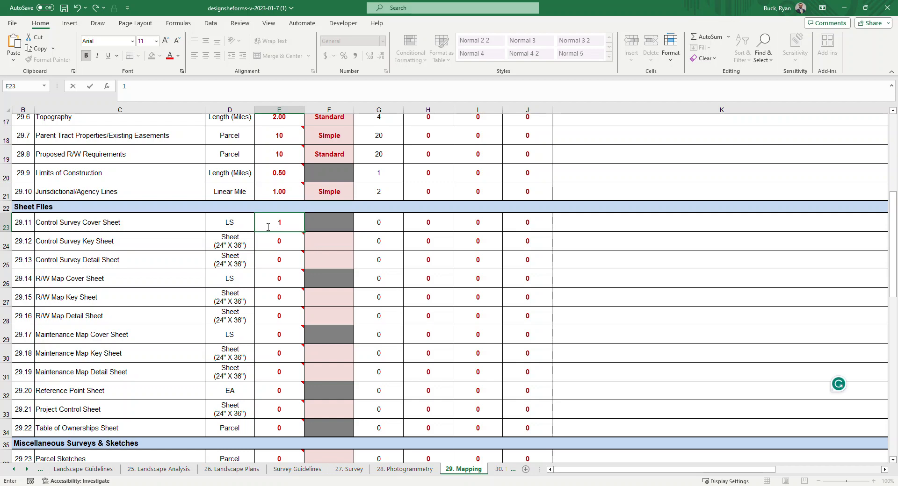
pyautogui.click(320, 226)
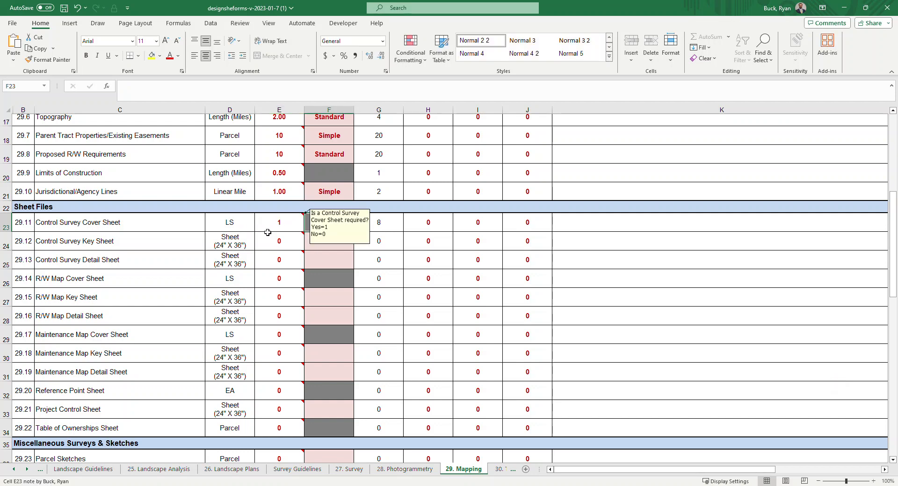
# Step: Set task 29.12 Control Survey Key Sheet to 1 sheet with Simple as its complexity
pyautogui.click(73, 247)
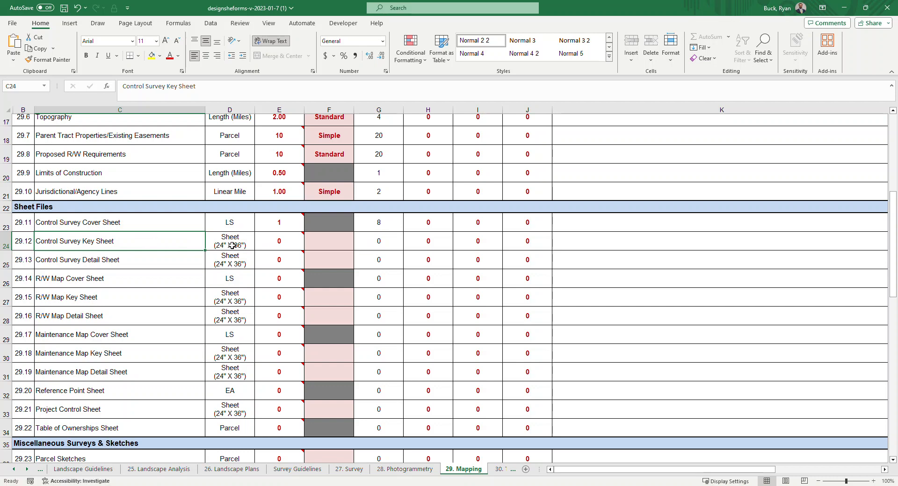
pyautogui.click(289, 244)
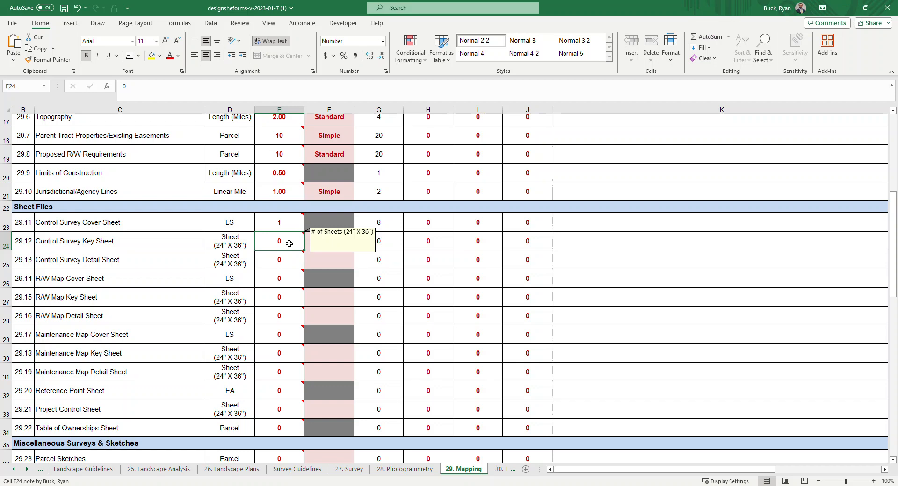
pyautogui.write('1')
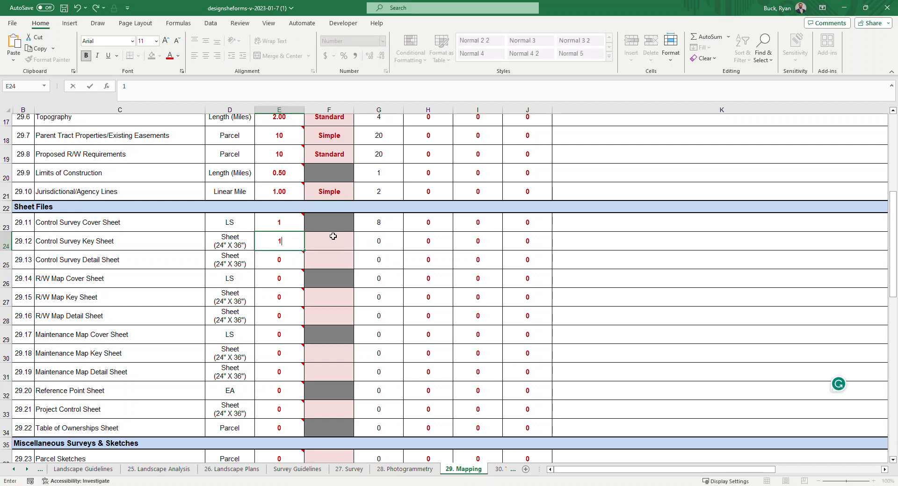
pyautogui.click(349, 246)
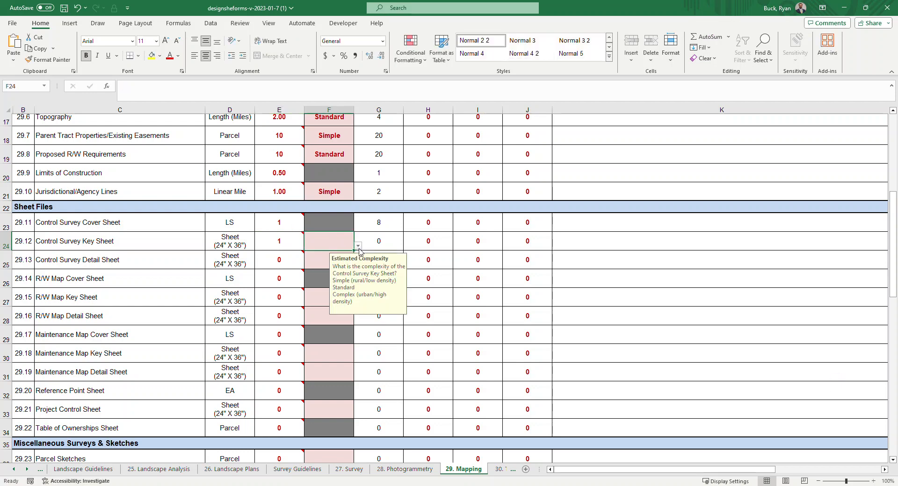
pyautogui.click(358, 247)
pyautogui.click(340, 257)
# Step: Set task 29.13 Control Survey Detail Sheet to 2 sheets with Simple as its complexity
pyautogui.click(52, 265)
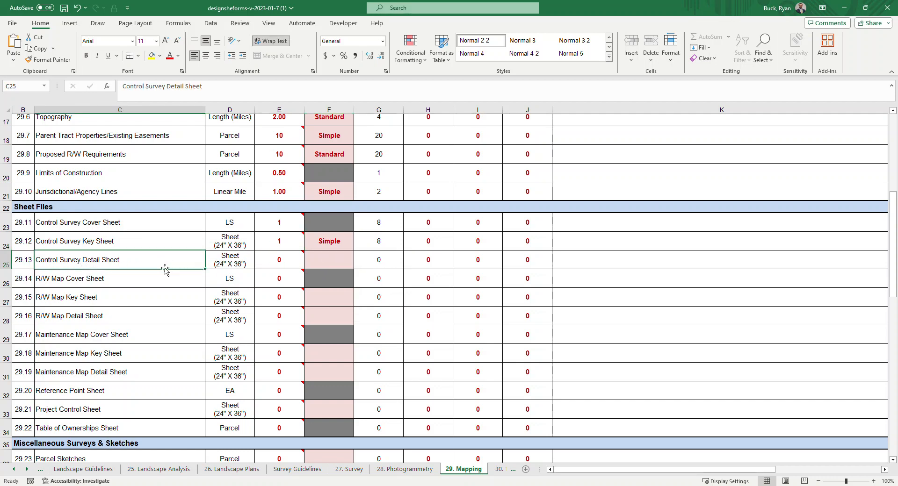
pyautogui.click(272, 264)
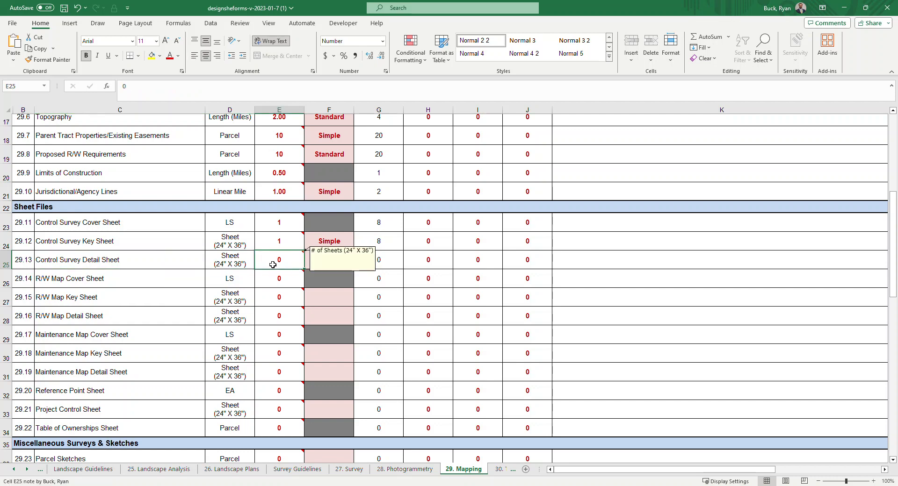
pyautogui.write('2')
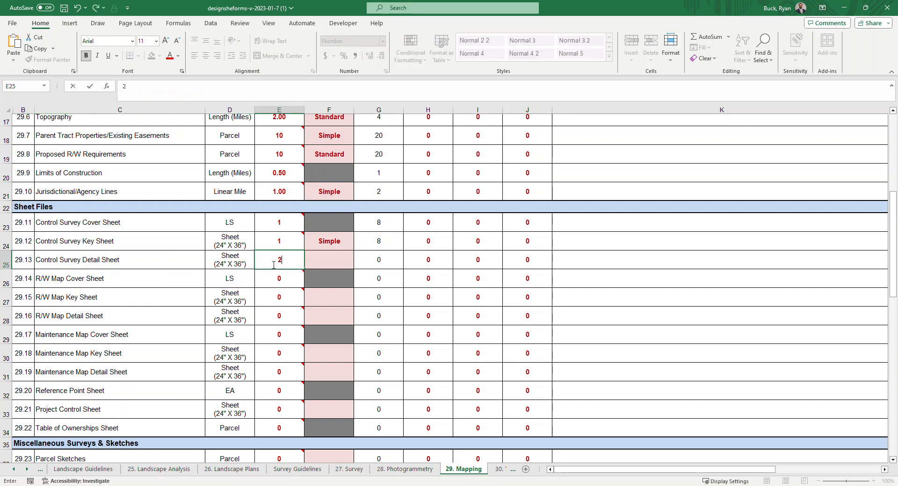
pyautogui.click(325, 258)
pyautogui.click(357, 265)
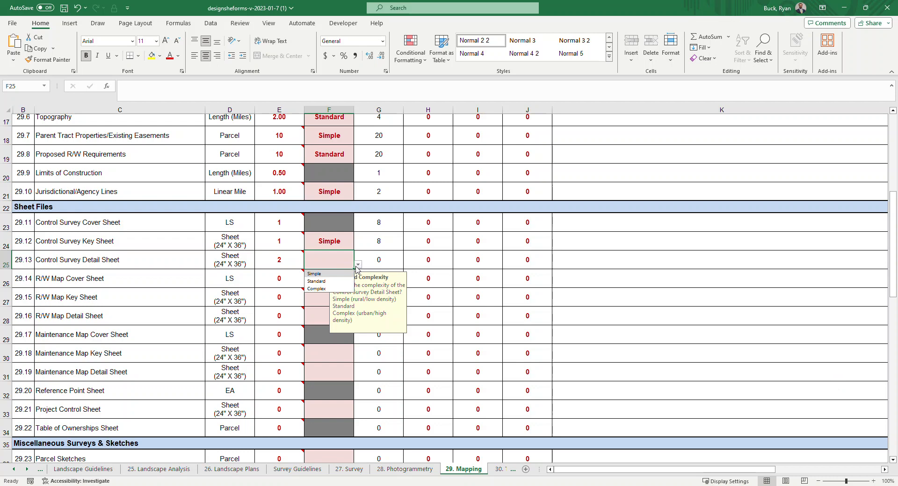
pyautogui.click(345, 276)
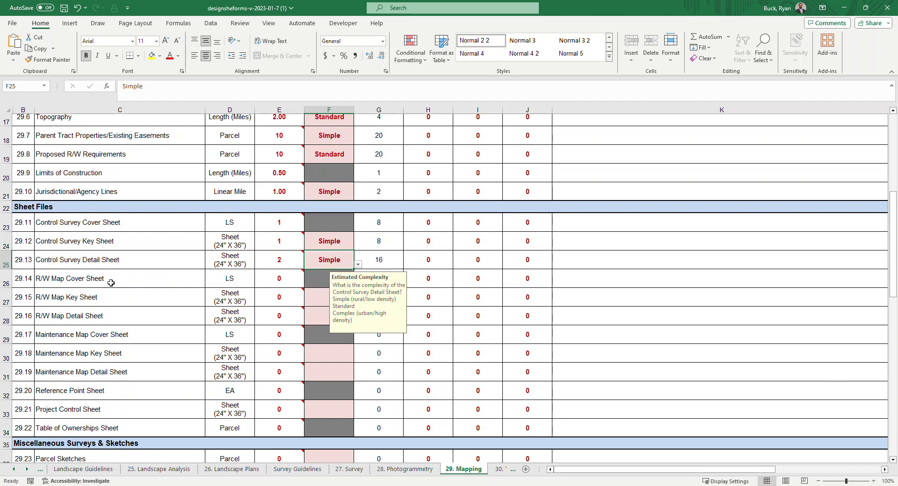
# Step: Review the R/W Map and Maintenance Map cover, key and detail sheet tasks 29.14 to 29.19, and the Reference Point Sheet task
pyautogui.click(94, 282)
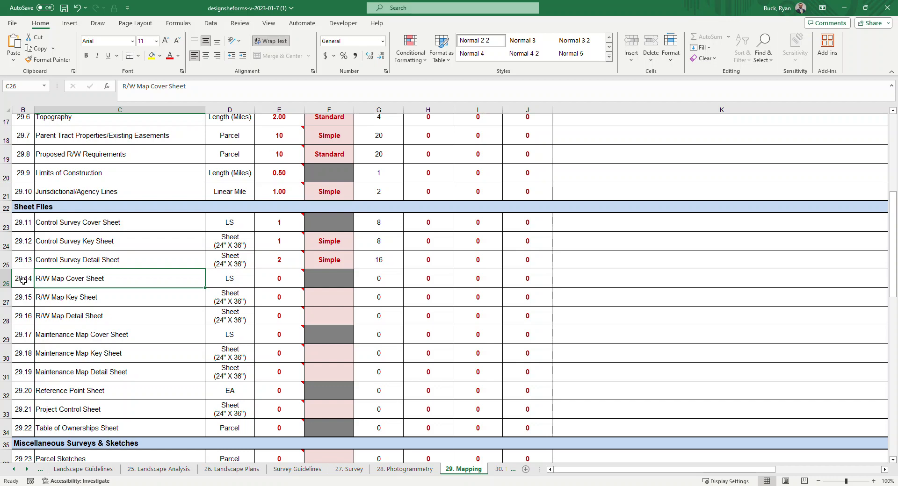
pyautogui.moveTo(25, 282); pyautogui.dragTo(66, 315)
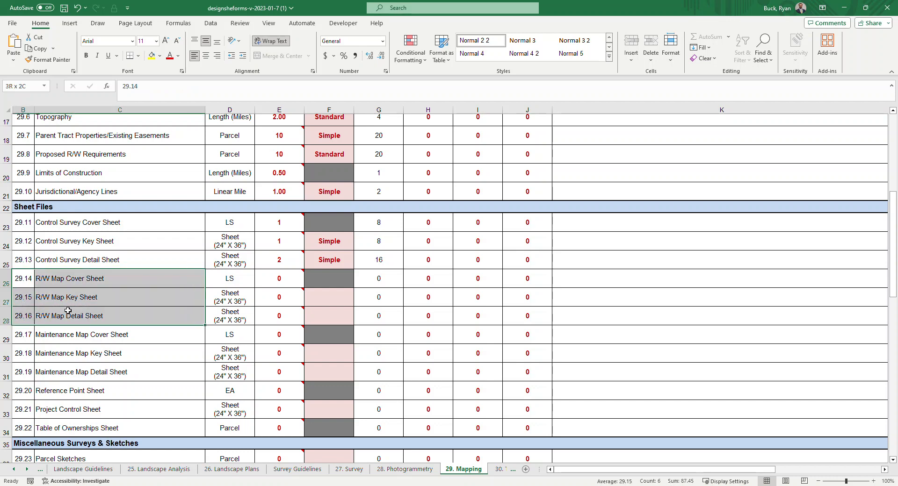
pyautogui.click(91, 278)
pyautogui.click(86, 299)
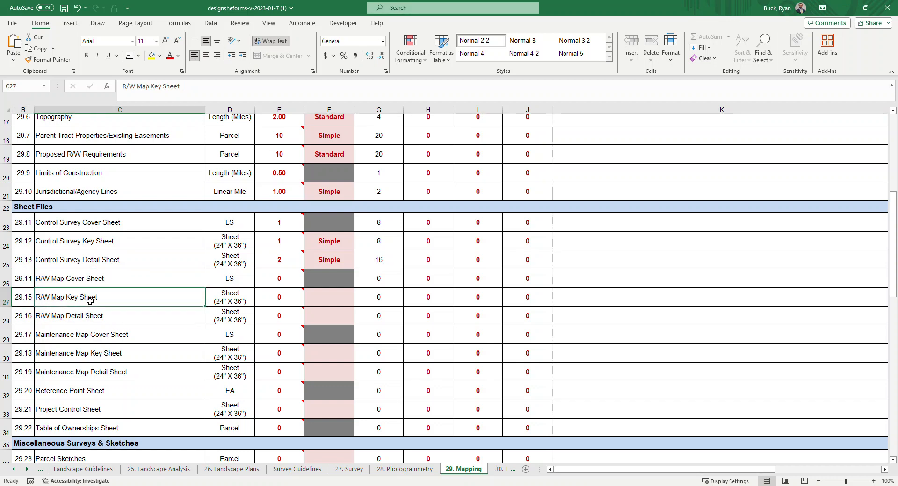
pyautogui.click(110, 314)
pyautogui.scroll(-1, 111, 314)
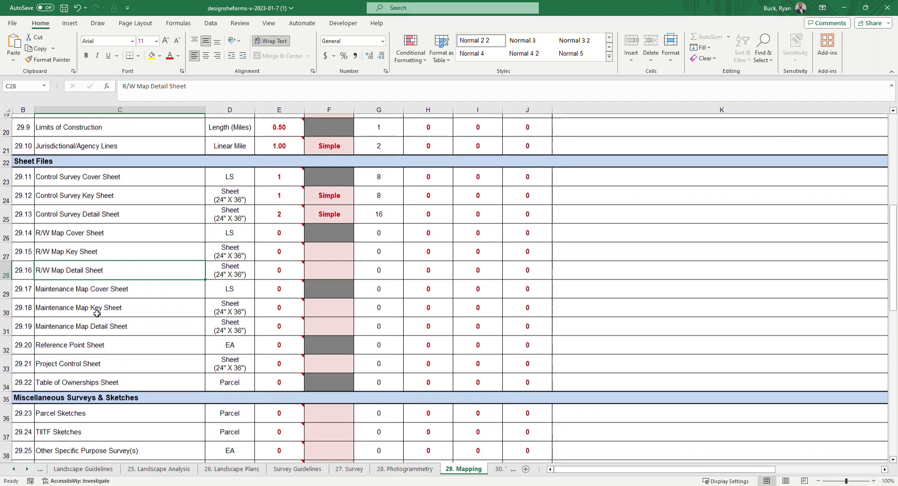
pyautogui.click(112, 284)
pyautogui.click(124, 308)
pyautogui.click(126, 328)
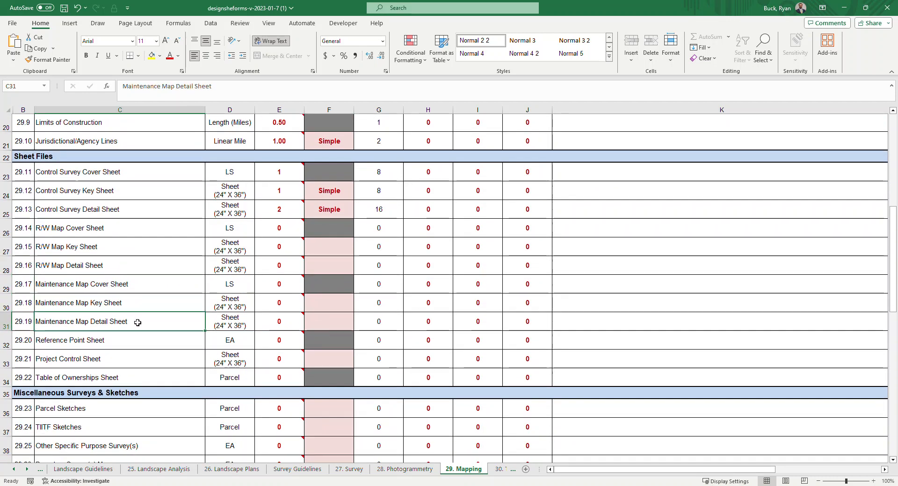
pyautogui.scroll(-1, 126, 322)
pyautogui.click(83, 318)
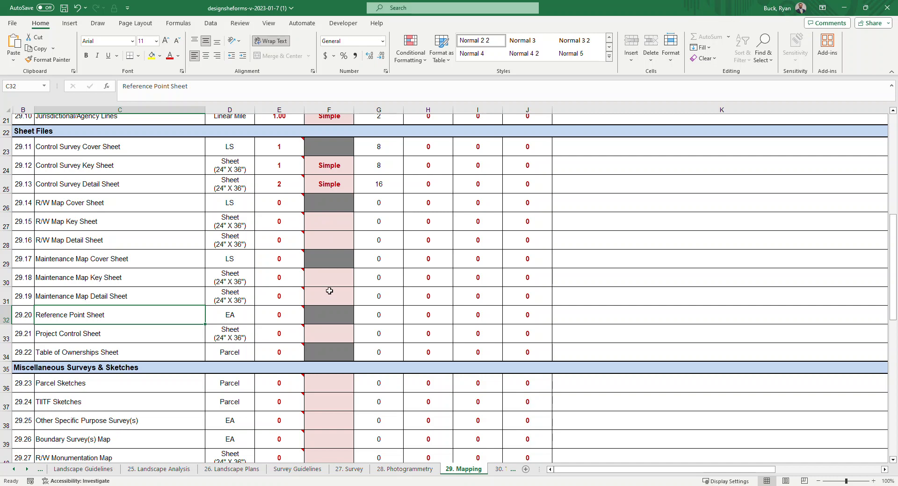
pyautogui.click(327, 260)
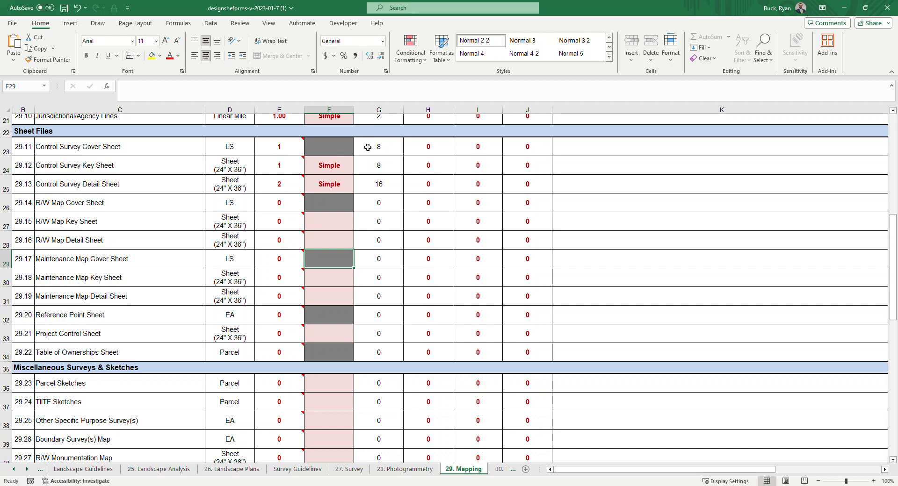
# Step: Set task 29.20 Reference Point Sheet to 10 center line points
pyautogui.scroll(-1, 359, 266)
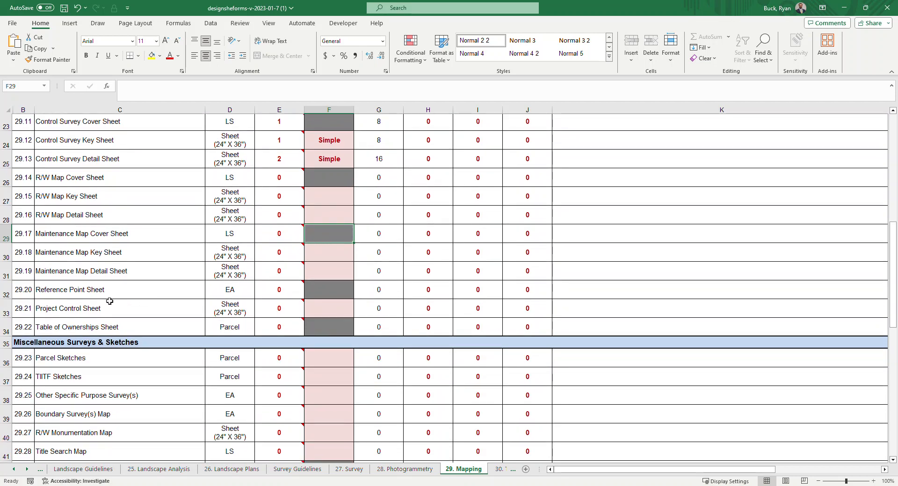
pyautogui.click(64, 297)
pyautogui.click(280, 292)
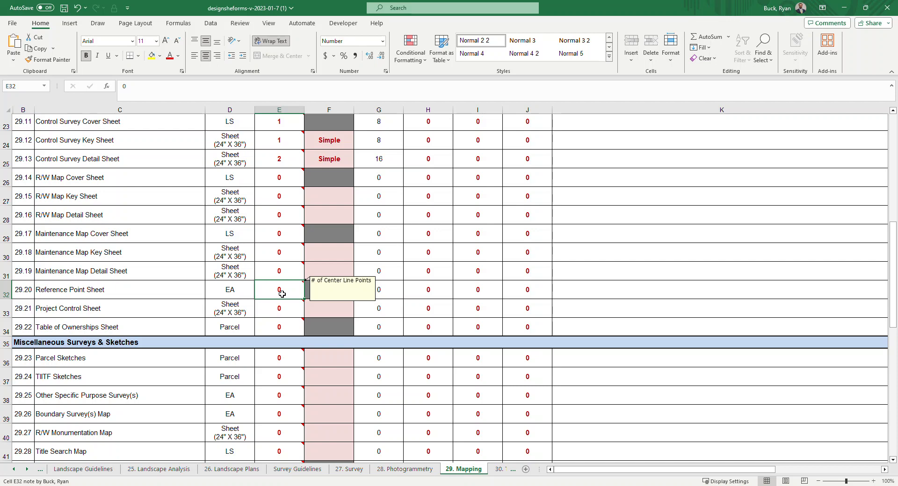
pyautogui.write('10')
pyautogui.click(317, 298)
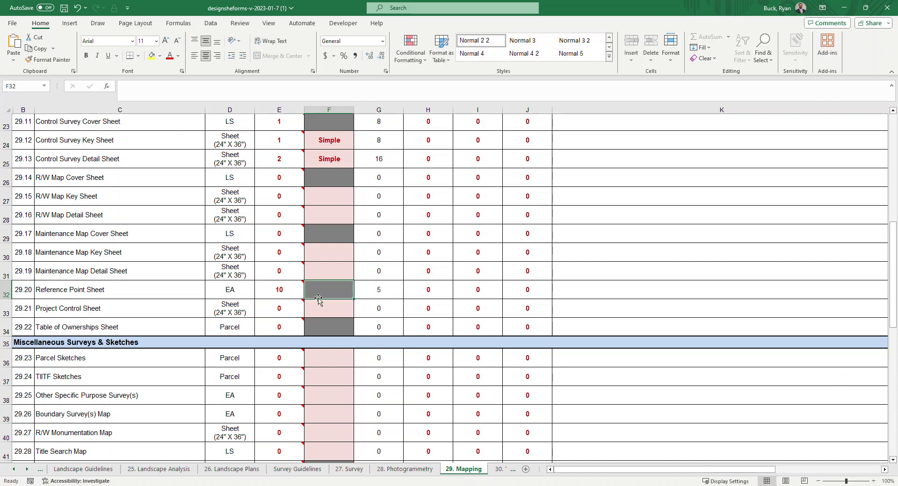
# Step: Set task 29.21 Project Control Sheet to 2 sheets and task 29.22 Table of Ownerships Sheet to 10 parcels
pyautogui.scroll(-1, 158, 306)
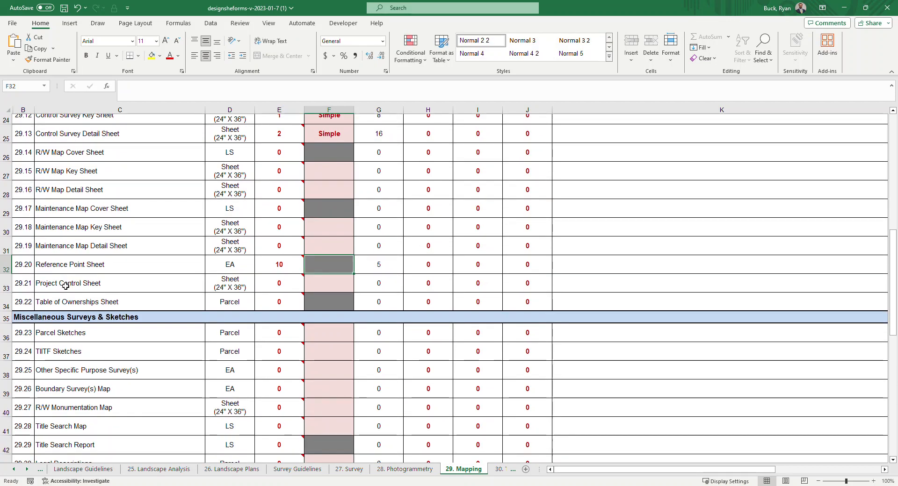
pyautogui.click(299, 283)
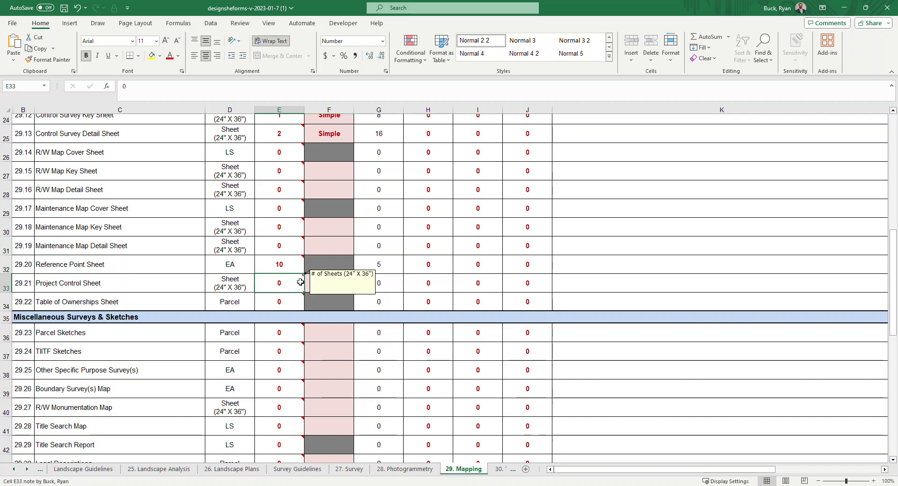
pyautogui.write('2')
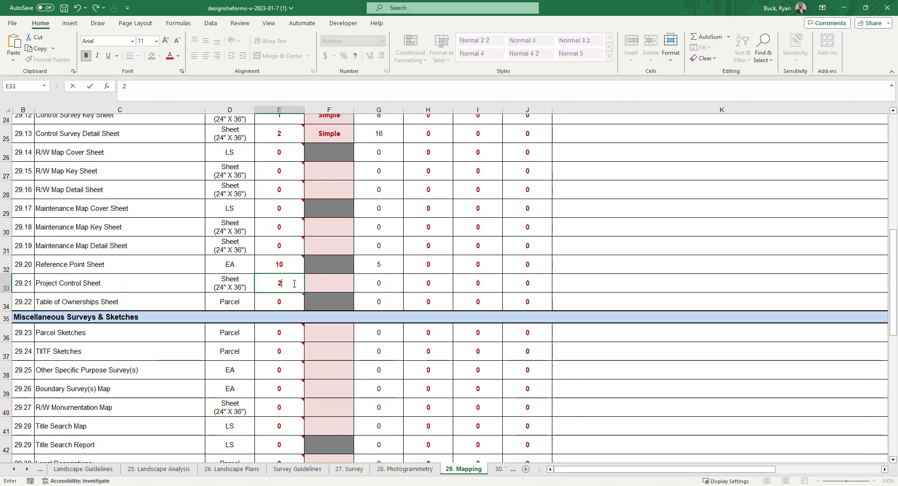
pyautogui.click(99, 304)
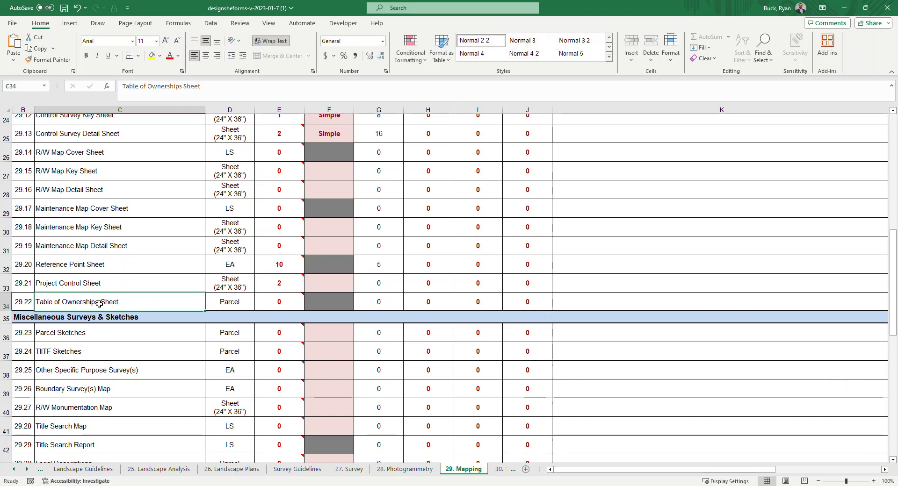
pyautogui.click(294, 302)
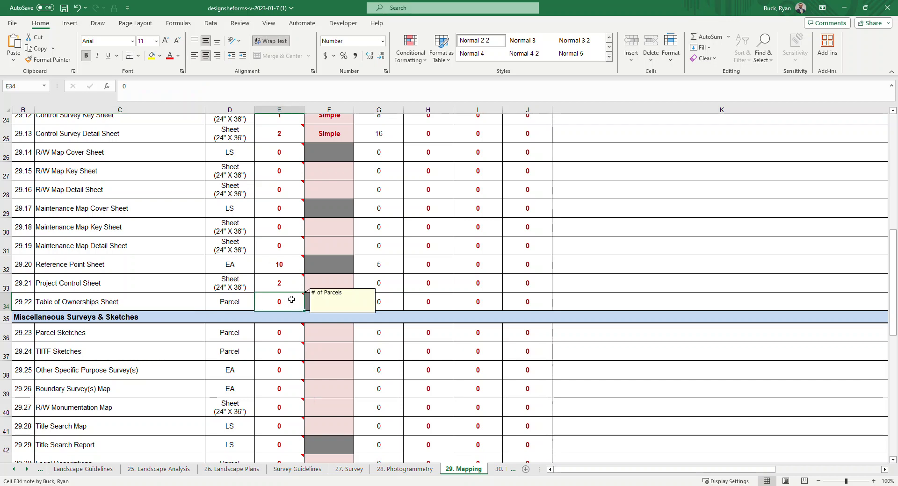
pyautogui.write('10')
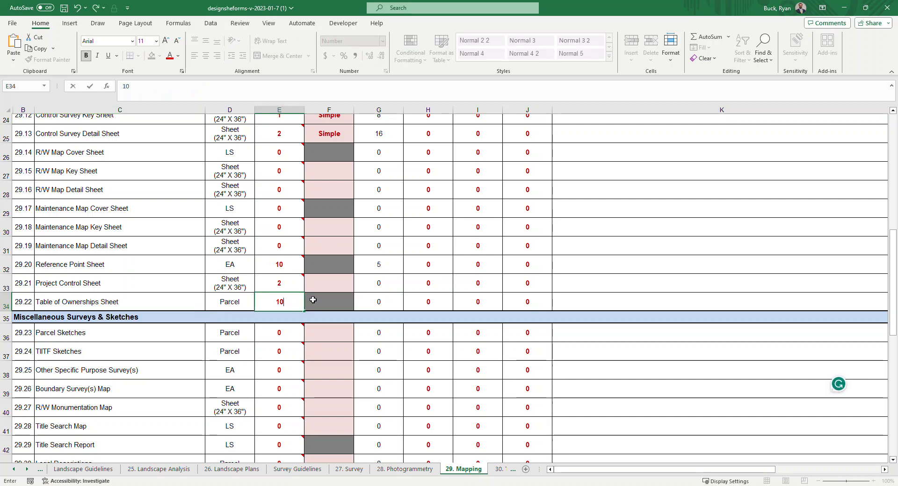
# Step: Choose Standard as the complexity of task 29.21 Project Control Sheet
pyautogui.click(333, 281)
pyautogui.click(358, 288)
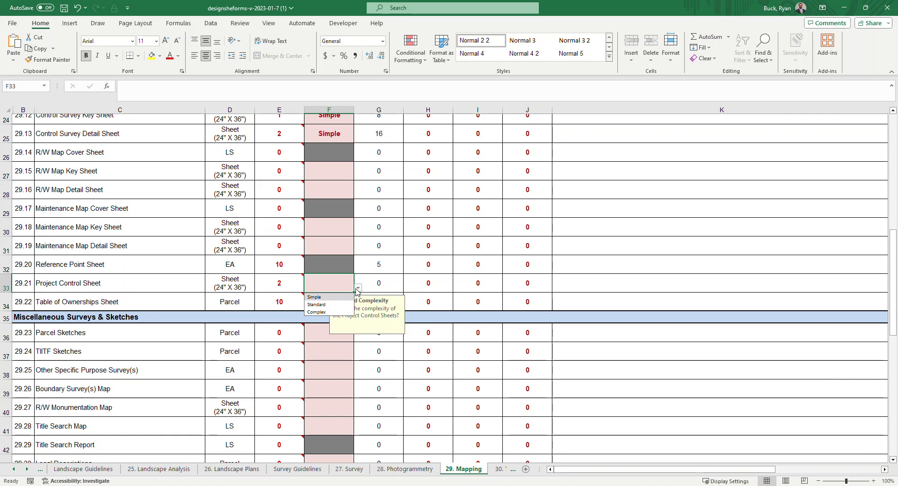
pyautogui.click(335, 306)
# Step: In Miscellaneous Surveys & Sketches, set tasks 29.23 Parcel Sketches and 29.24 TIITF Sketches to 10 parcels each
pyautogui.click(132, 319)
pyautogui.scroll(-3, 124, 283)
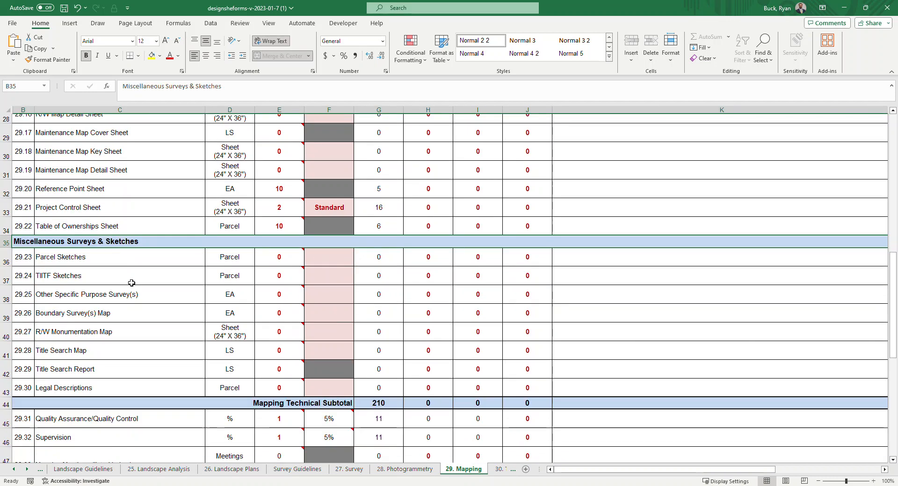
pyautogui.scroll(-1, 124, 283)
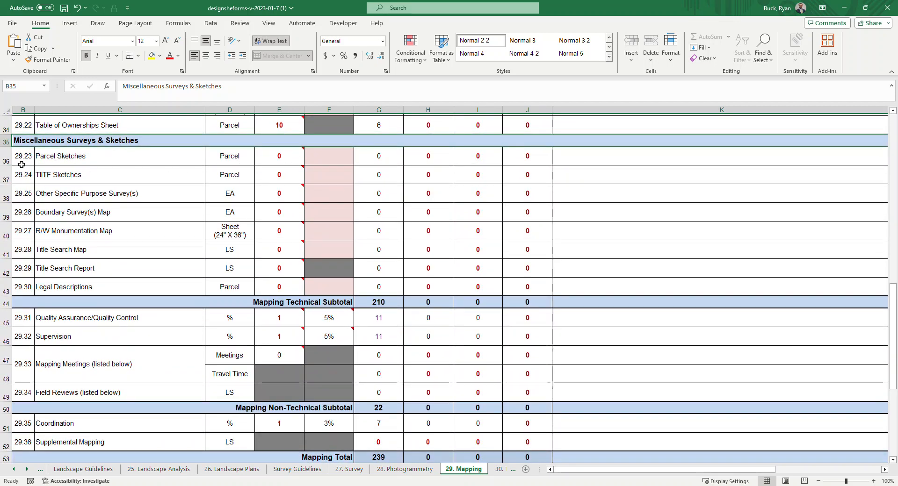
pyautogui.click(279, 156)
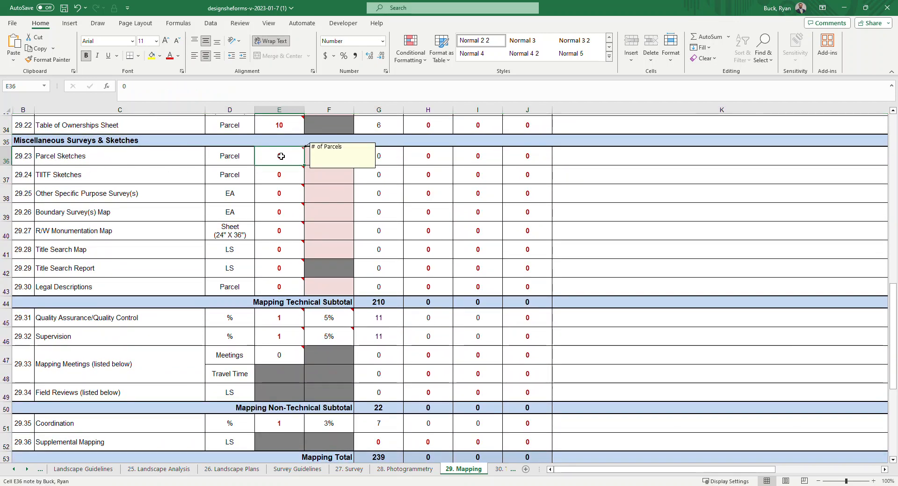
pyautogui.write('10')
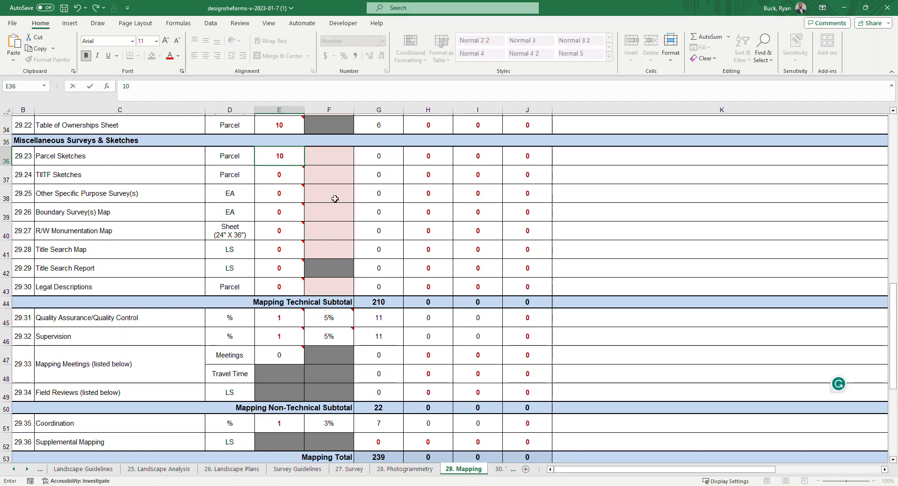
pyautogui.click(110, 188)
pyautogui.click(103, 178)
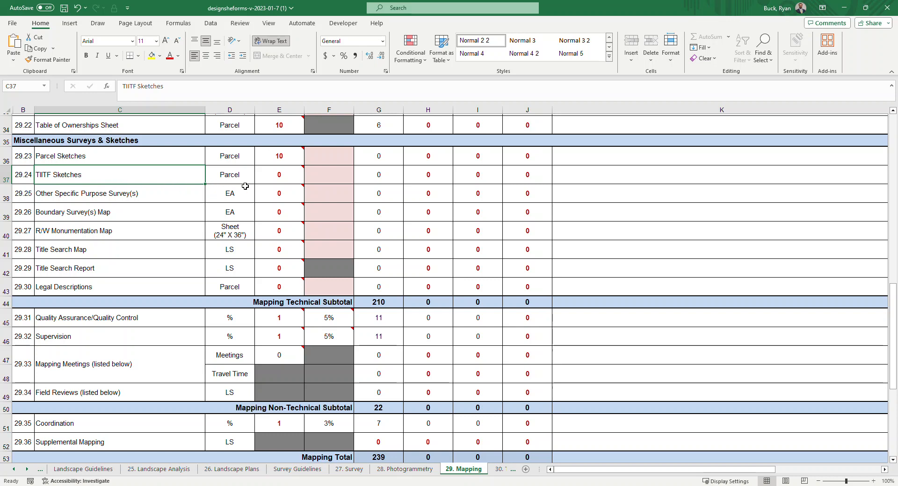
pyautogui.click(282, 175)
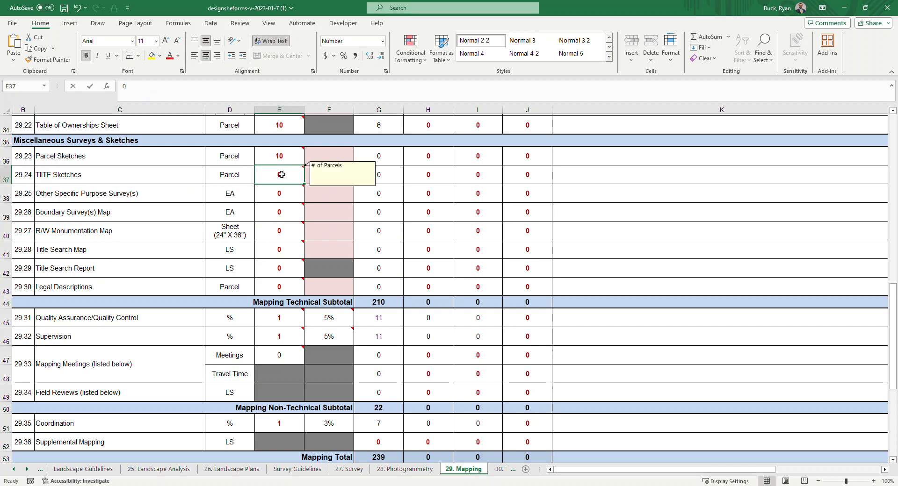
pyautogui.write('10')
# Step: Choose Standard as the complexity of both Parcel Sketches and TIITF Sketches
pyautogui.click(322, 160)
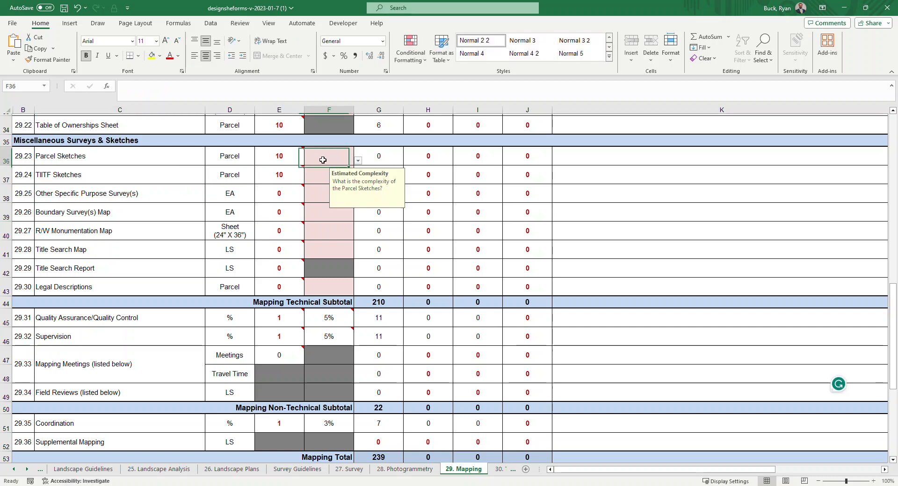
pyautogui.click(357, 160)
pyautogui.click(326, 178)
pyautogui.click(324, 178)
pyautogui.click(358, 180)
pyautogui.click(326, 195)
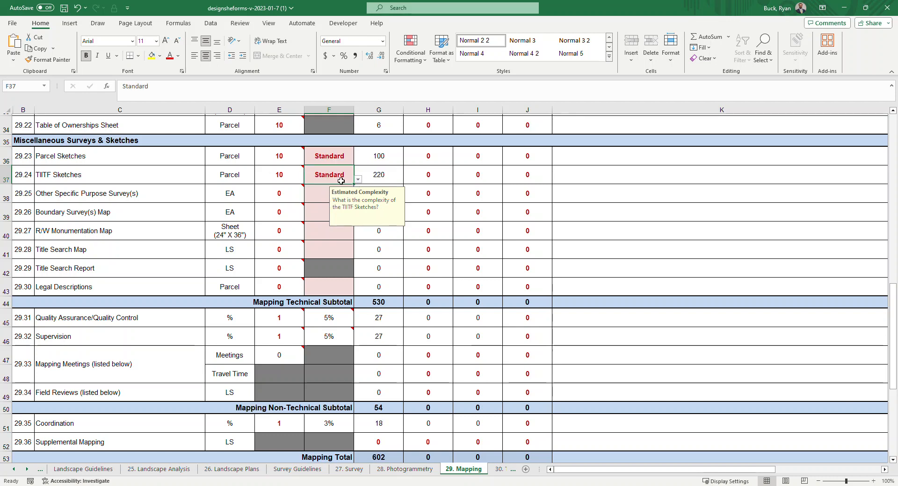
# Step: Change the complexity of task 29.24 TIITF Sketches to Simple
pyautogui.click(362, 180)
pyautogui.click(345, 179)
pyautogui.click(358, 180)
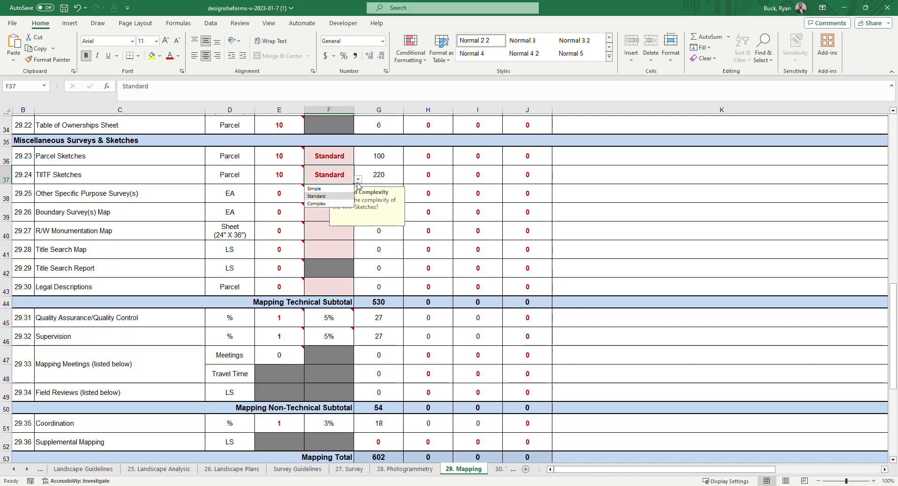
pyautogui.click(323, 188)
# Step: Review the unit and quantity fields of tasks 29.25 Other Specific Purpose Survey(s), 29.26 Boundary Survey(s) Map and 29.27 R/W Monumentation Map
pyautogui.click(317, 194)
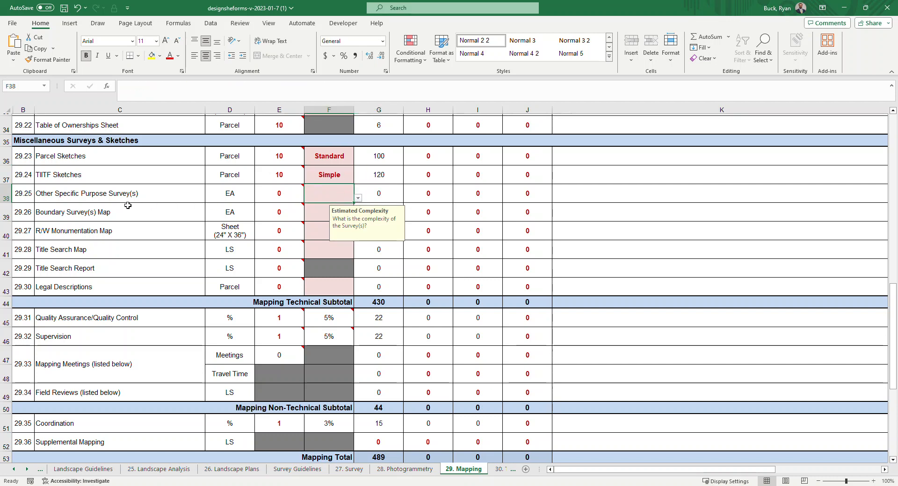
pyautogui.click(30, 197)
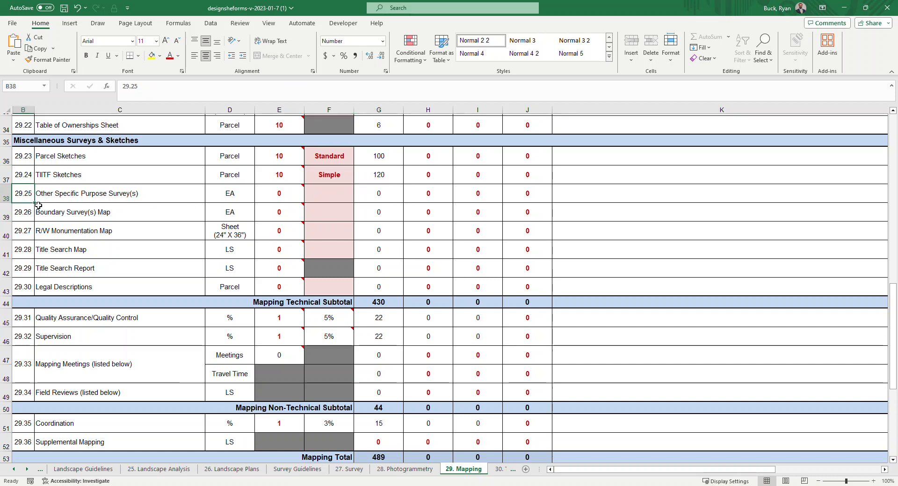
pyautogui.click(99, 197)
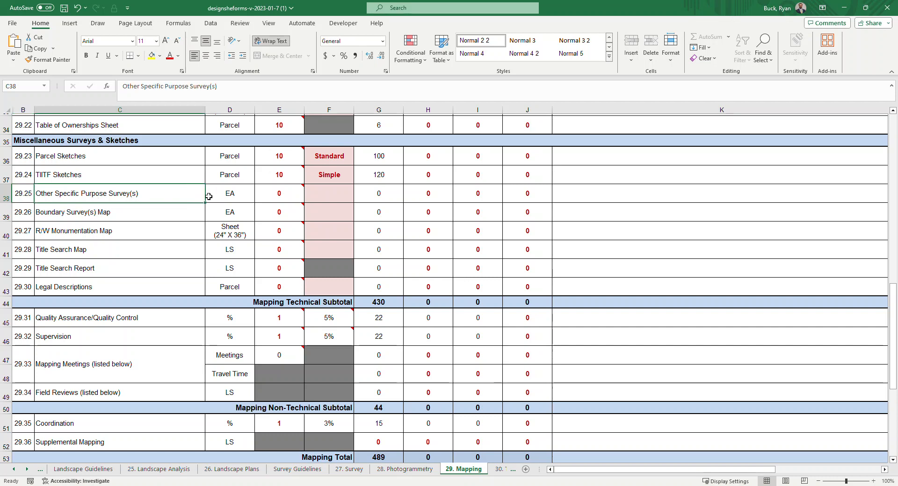
pyautogui.click(239, 199)
pyautogui.click(280, 195)
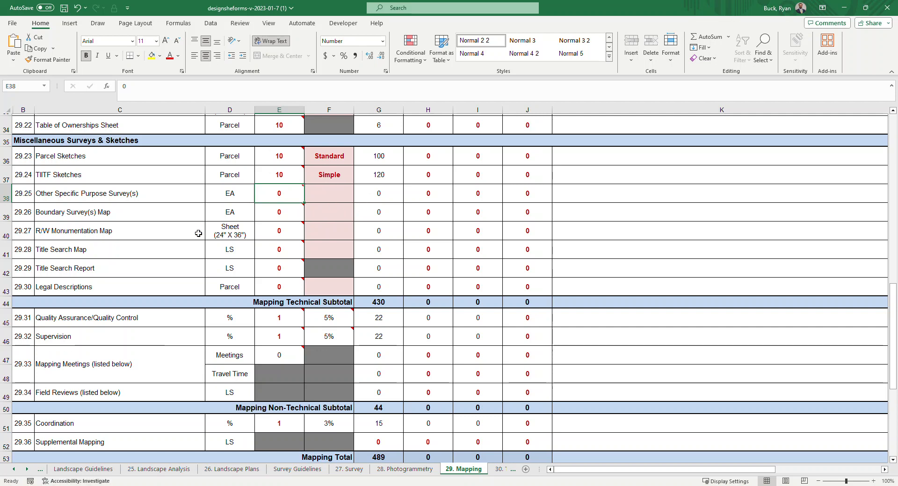
pyautogui.click(58, 216)
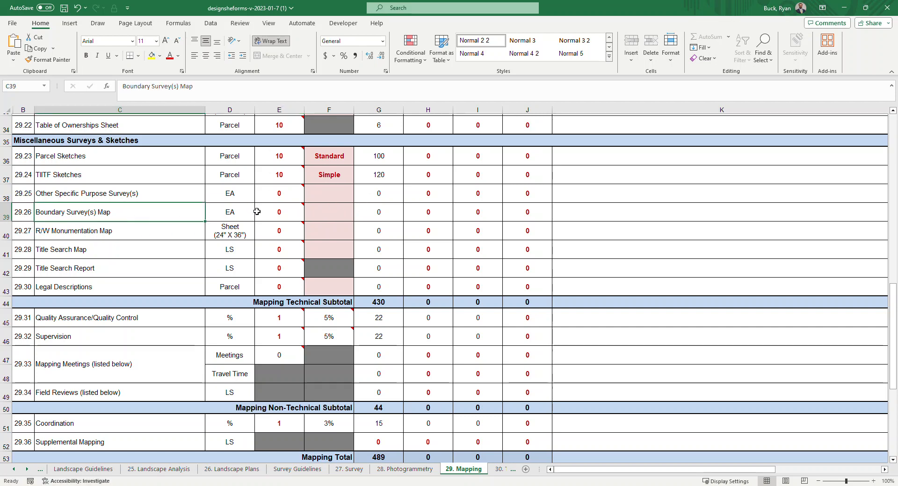
pyautogui.moveTo(280, 214)
pyautogui.moveTo(281, 236)
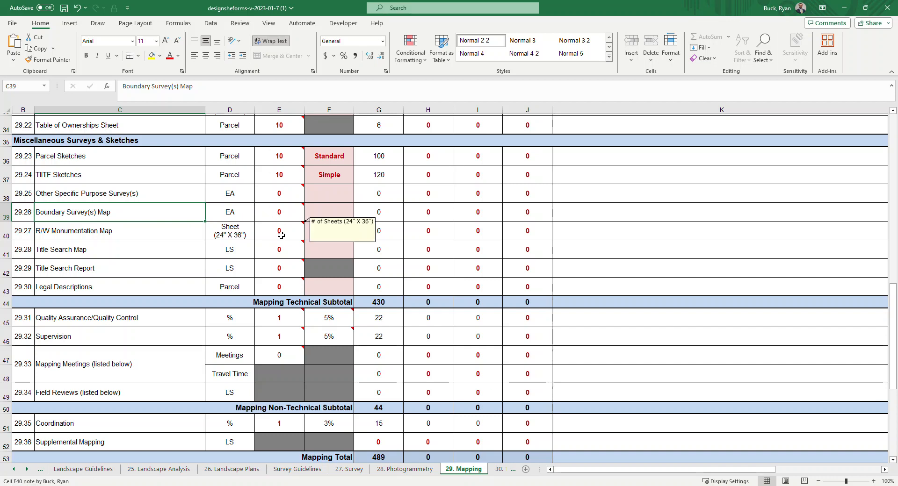
pyautogui.click(284, 232)
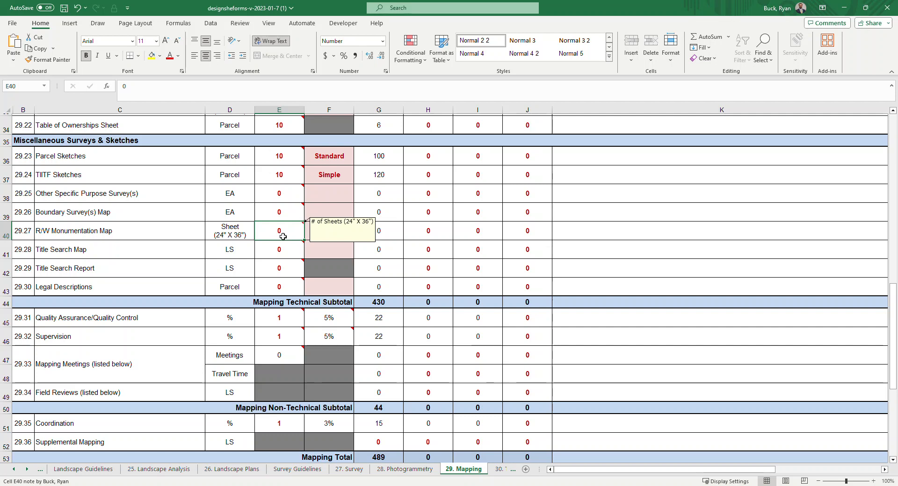
# Step: Mark task 29.28 Title Search Map as required with 1 and choose Standard as its complexity
pyautogui.click(285, 250)
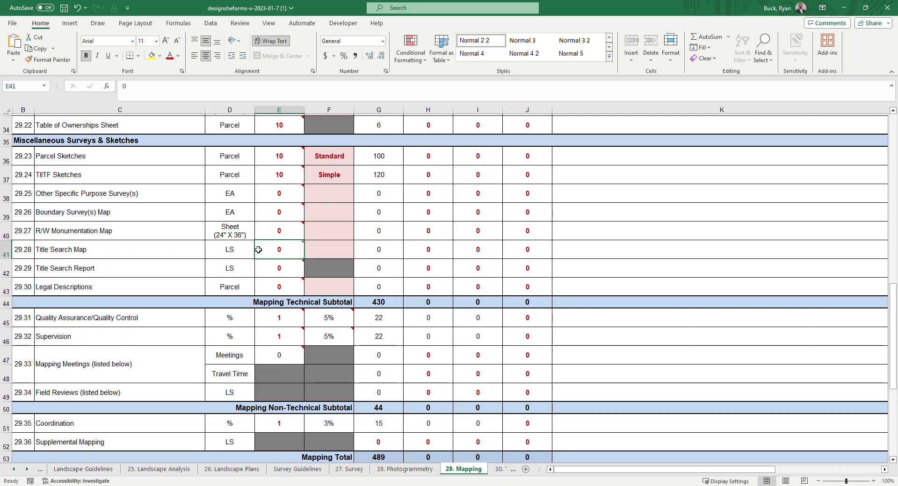
pyautogui.moveTo(284, 250)
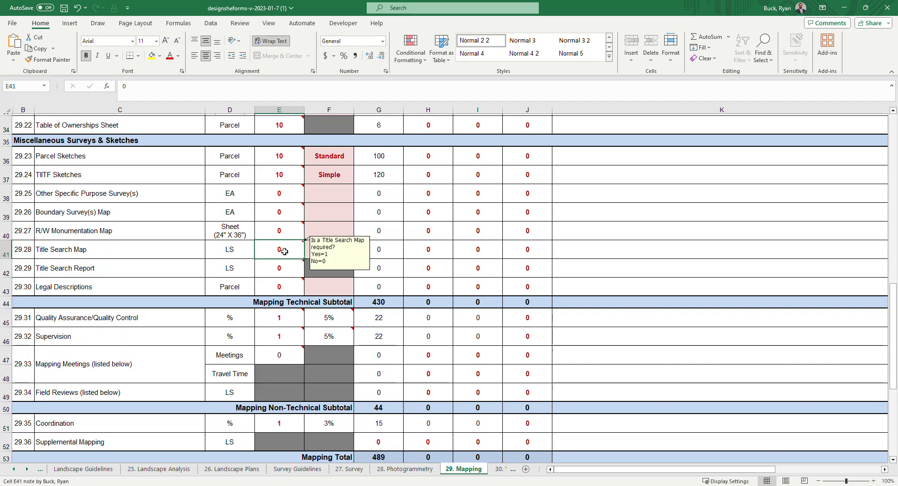
pyautogui.write('1')
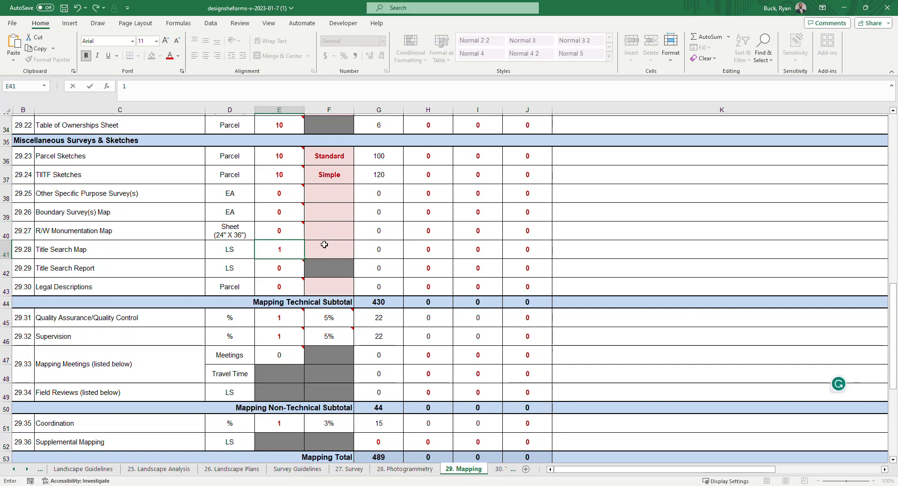
pyautogui.click(323, 244)
pyautogui.click(357, 254)
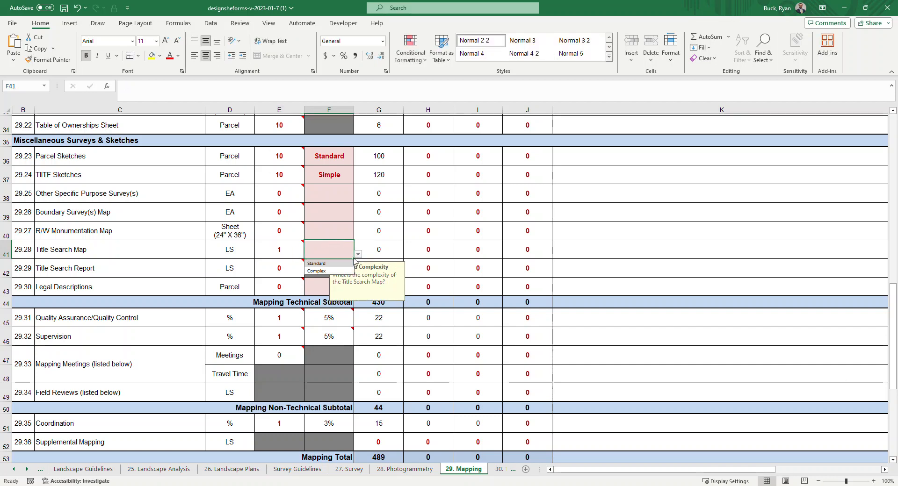
pyautogui.click(316, 264)
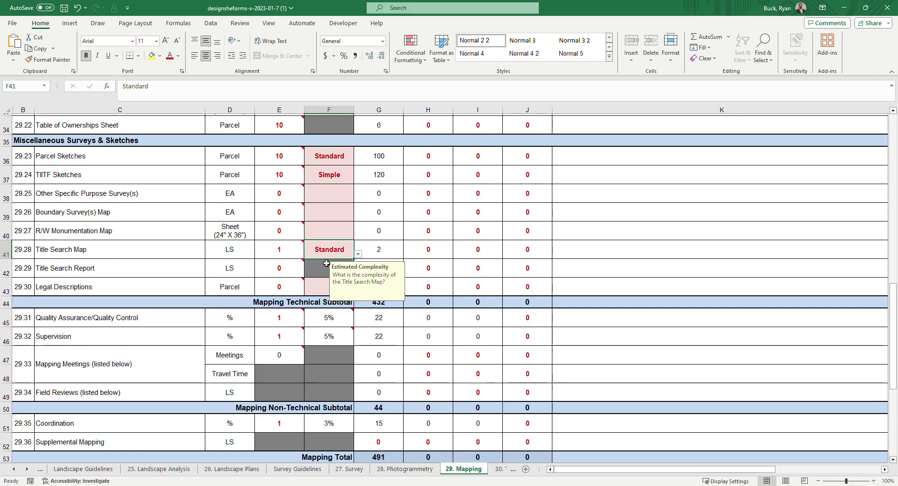
# Step: Mark task 29.29 Title Search Report as required by entering 1 as its number of units
pyautogui.click(112, 273)
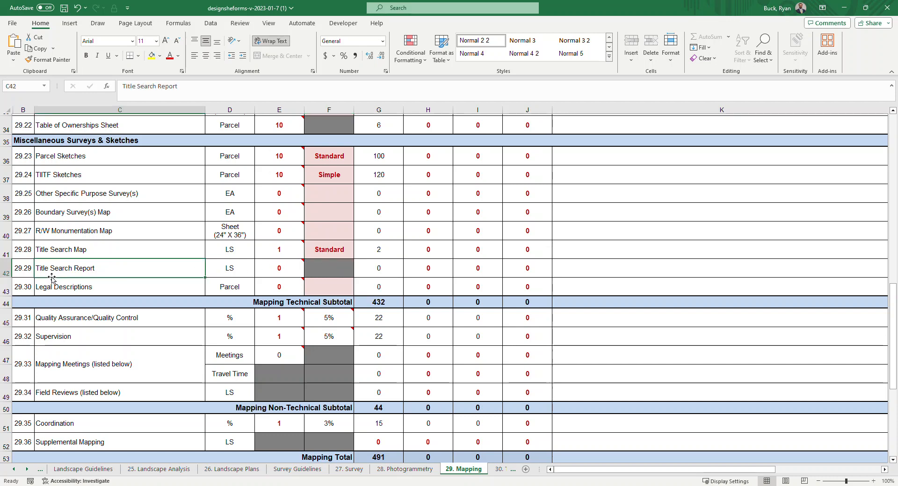
pyautogui.click(264, 263)
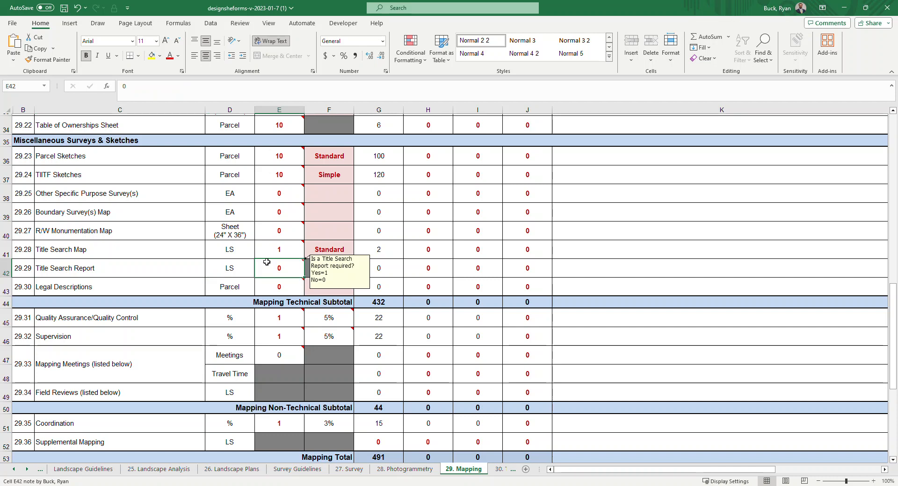
pyautogui.write('1')
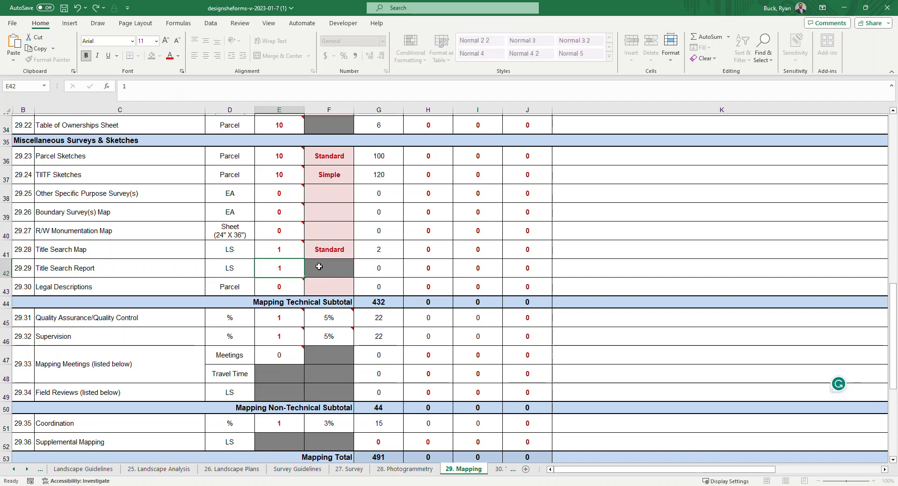
pyautogui.click(312, 265)
# Step: Set task 29.30 Legal Descriptions to 10 parcels and choose Standard as its complexity
pyautogui.scroll(-1, 178, 257)
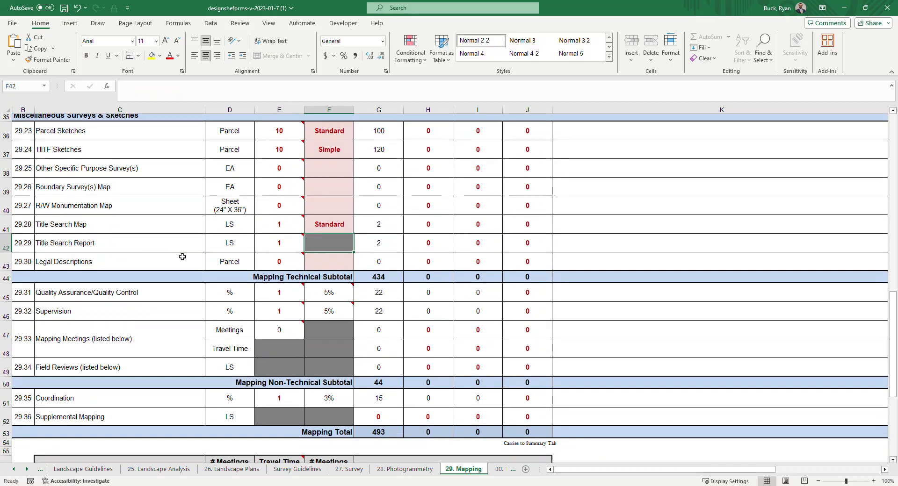
pyautogui.click(290, 262)
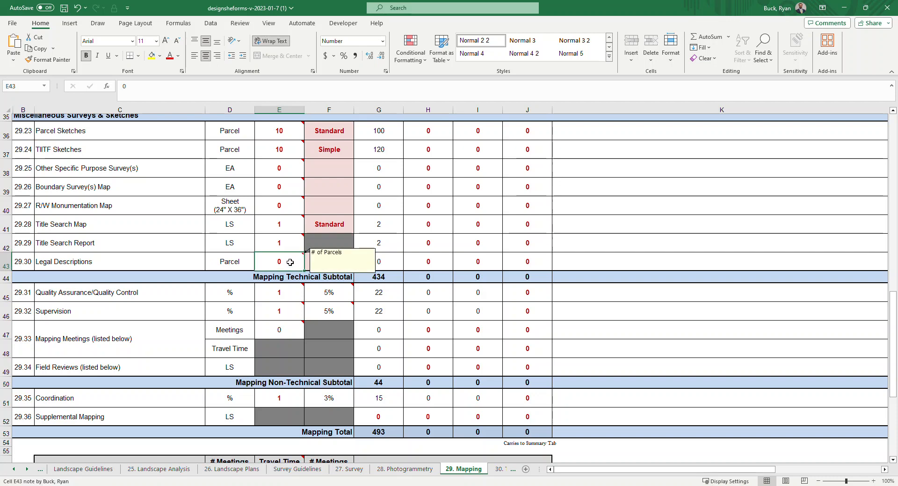
pyautogui.write('10')
pyautogui.click(332, 256)
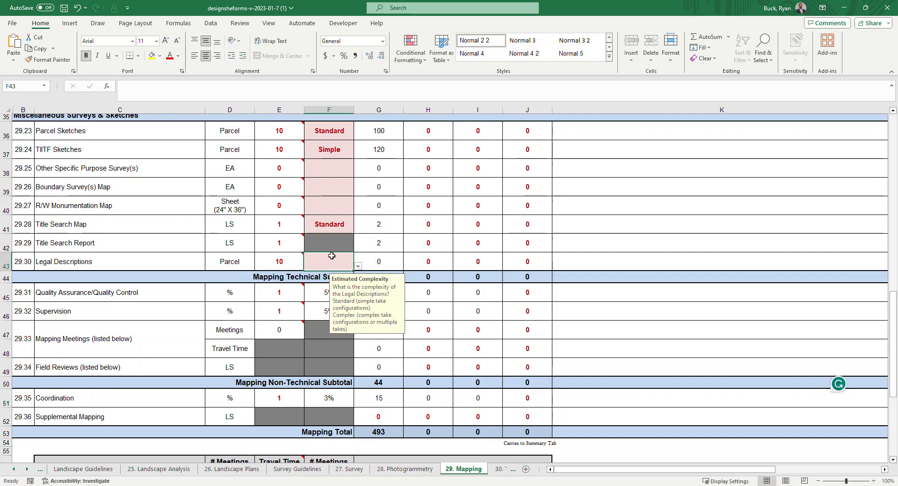
pyautogui.click(358, 266)
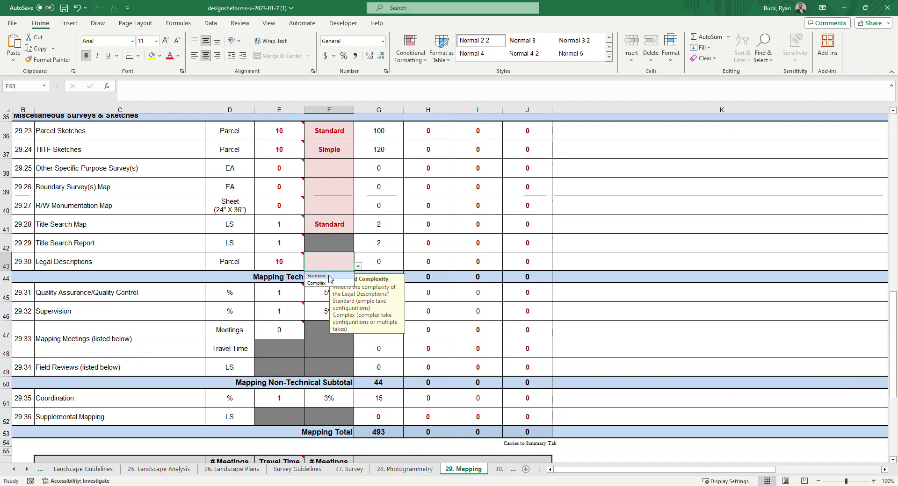
pyautogui.click(329, 277)
pyautogui.click(226, 265)
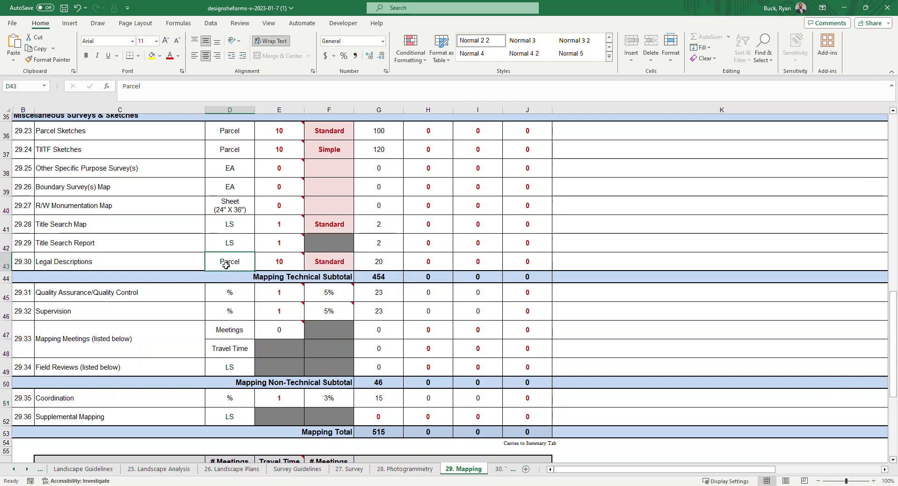
# Step: Examine the Mapping Technical Subtotal formula and the required yes/no notes for tasks 29.31 Quality Assurance/Quality Control and 29.32 Supervision
pyautogui.scroll(-1, 219, 243)
pyautogui.scroll(2, 220, 243)
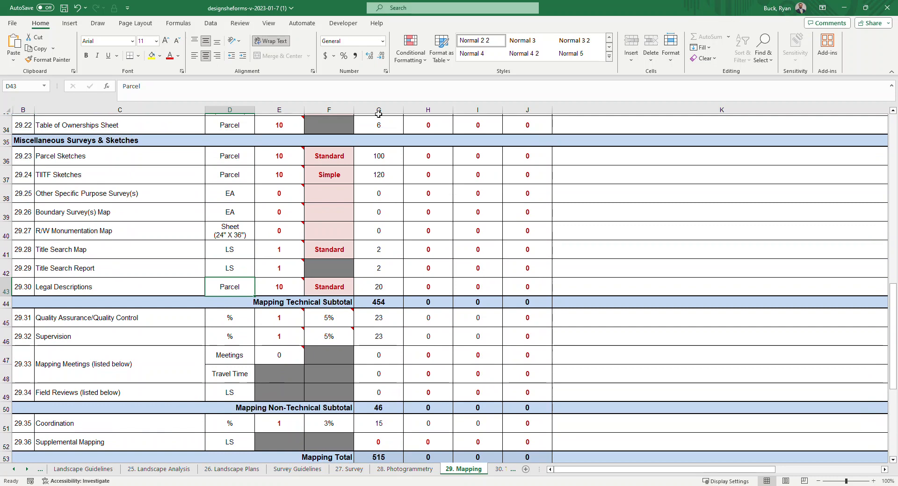
pyautogui.click(392, 301)
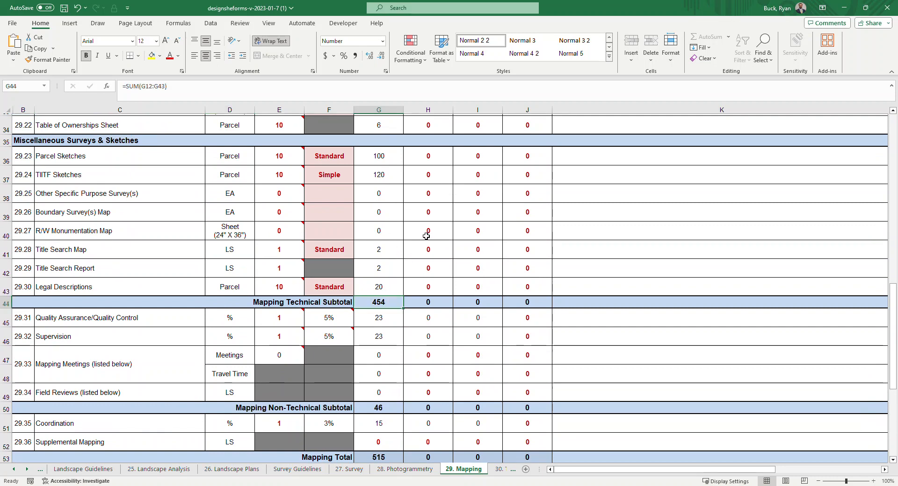
pyautogui.scroll(-3, 420, 236)
pyautogui.scroll(1, 346, 236)
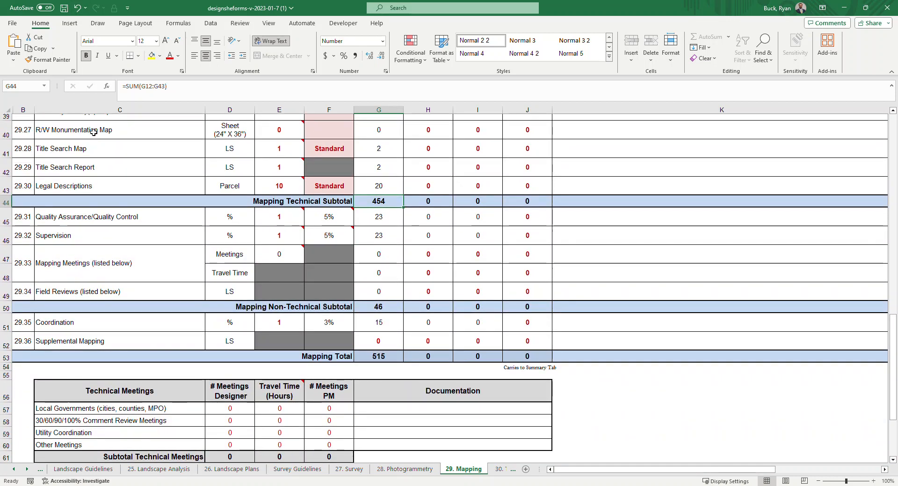
pyautogui.click(119, 218)
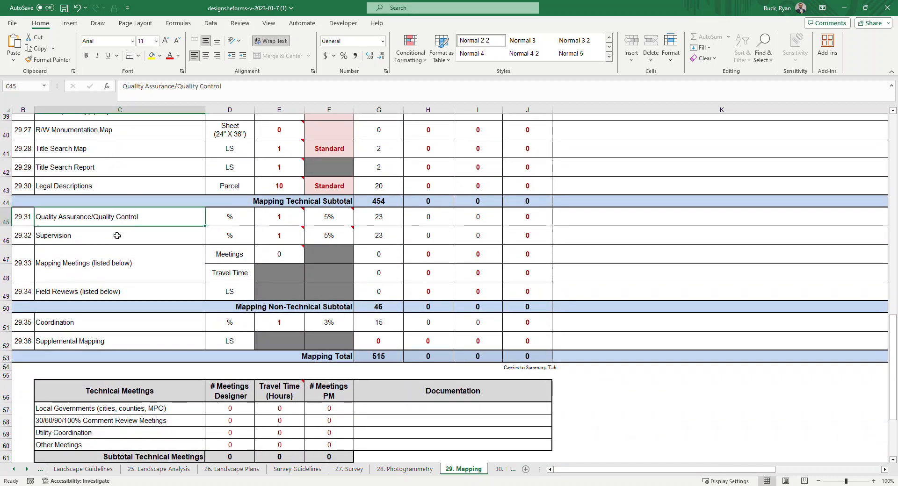
pyautogui.click(117, 235)
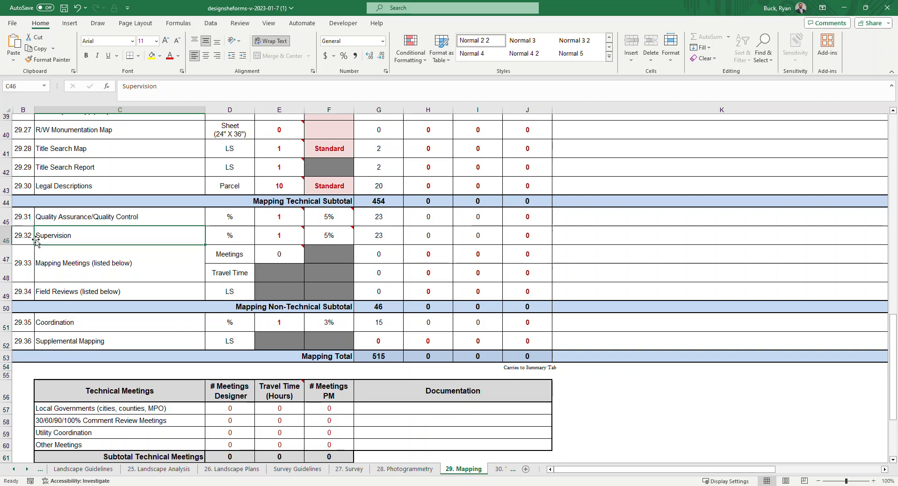
pyautogui.click(285, 221)
pyautogui.moveTo(285, 236)
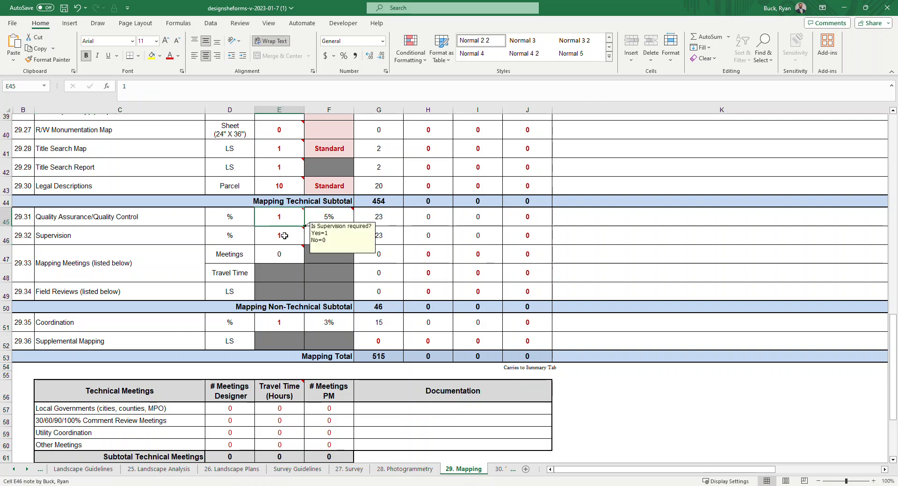
pyautogui.moveTo(289, 218)
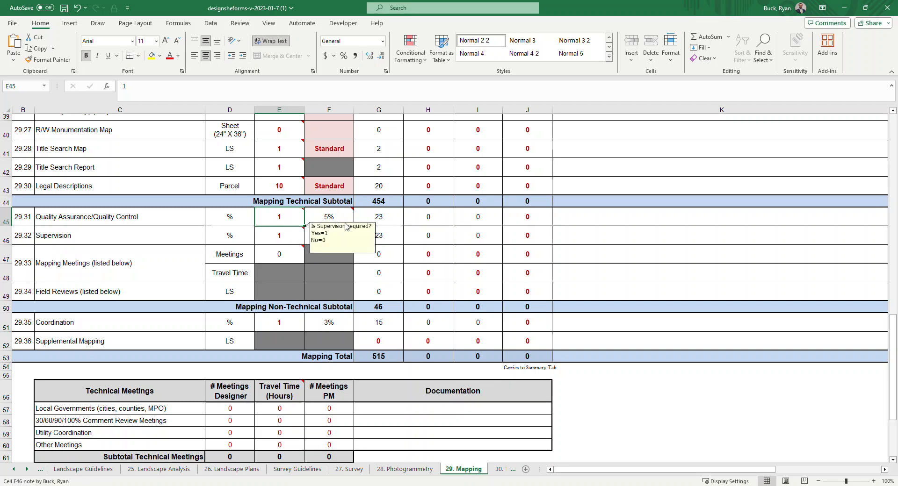
# Step: Review the Quality Assurance/Quality Control and Supervision percentages, and compare the QA/QC hours with the Mapping Technical Subtotal across columns G to J
pyautogui.moveTo(336, 218); pyautogui.dragTo(340, 232)
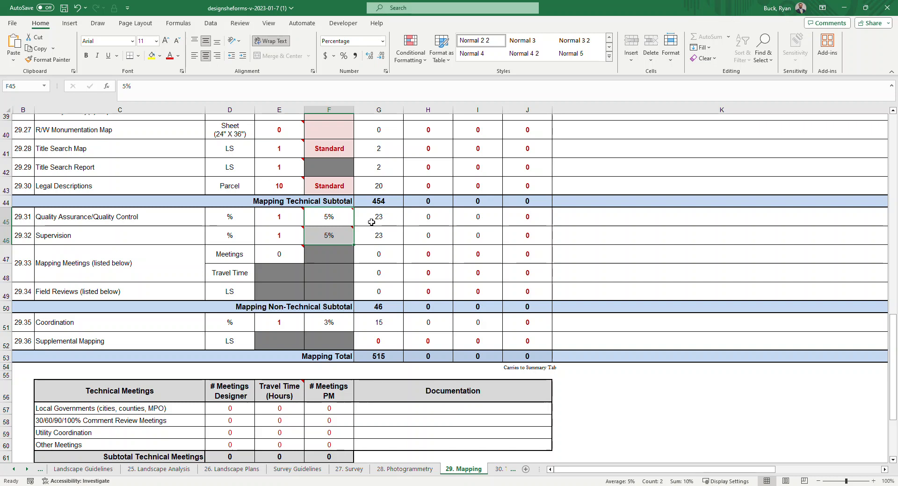
pyautogui.moveTo(379, 219)
pyautogui.mouseDown()
pyautogui.moveTo(455, 217)
pyautogui.moveTo(380, 203)
pyautogui.mouseUp()
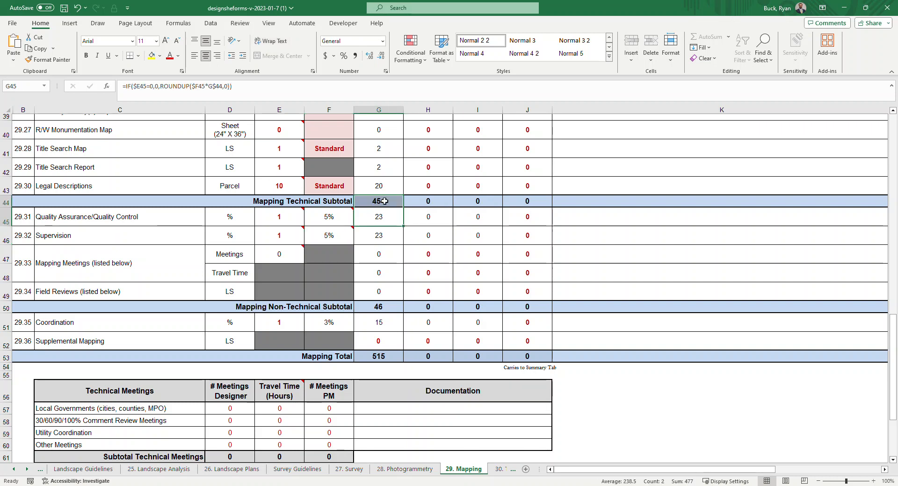
pyautogui.click(431, 220)
pyautogui.moveTo(432, 205); pyautogui.dragTo(475, 203)
pyautogui.moveTo(527, 218); pyautogui.dragTo(525, 203)
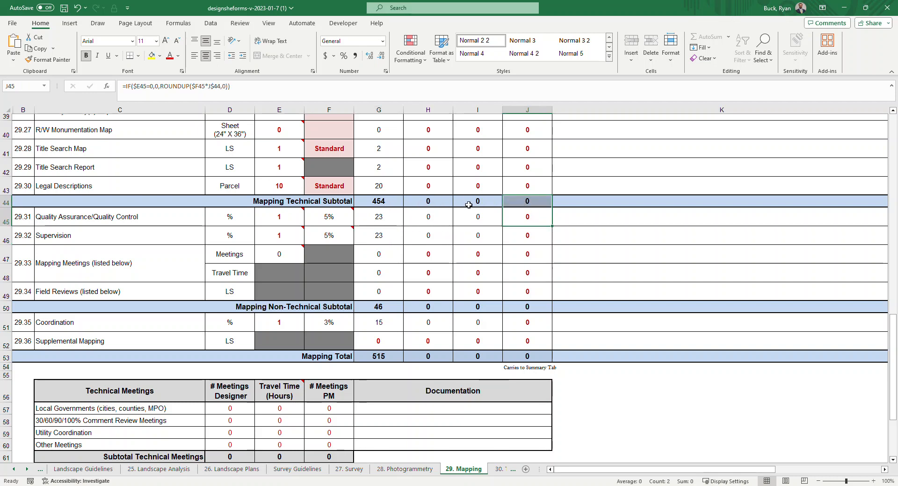
# Step: Enter 7% in column K of the 29.31 Quality Assurance/Quality Control row
pyautogui.click(577, 217)
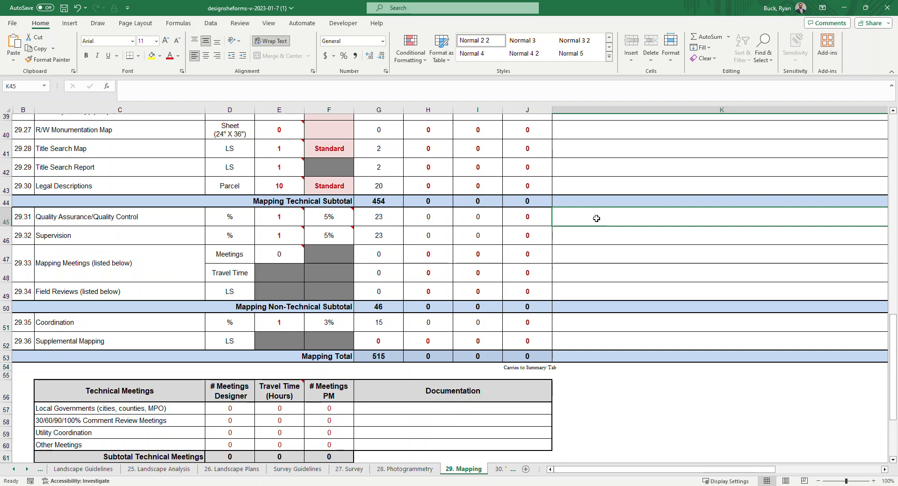
pyautogui.write('7')
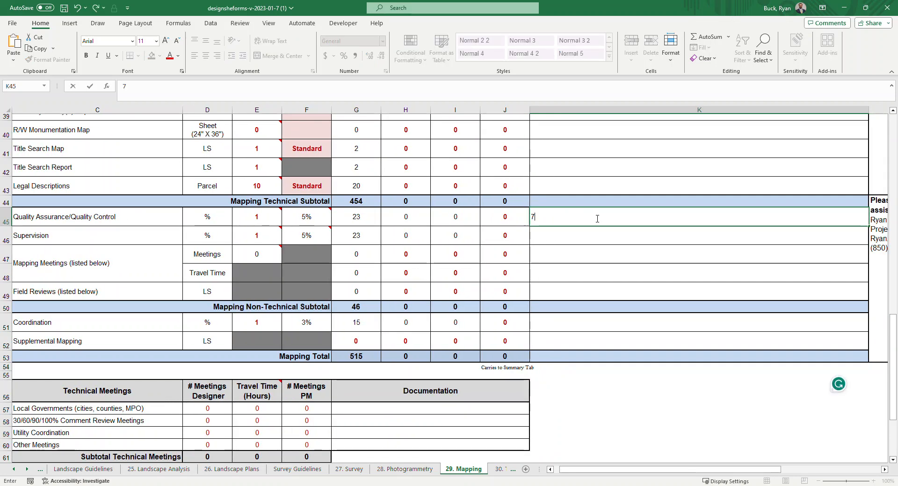
pyautogui.write('%')
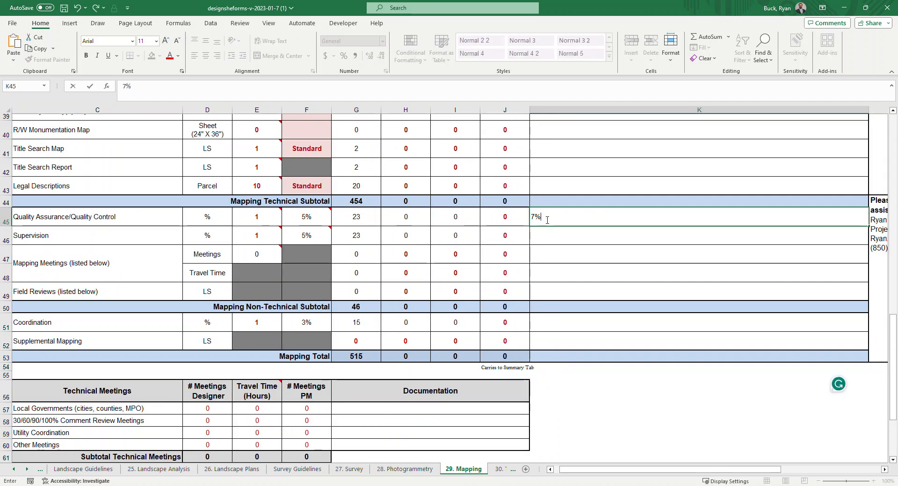
pyautogui.click(546, 219)
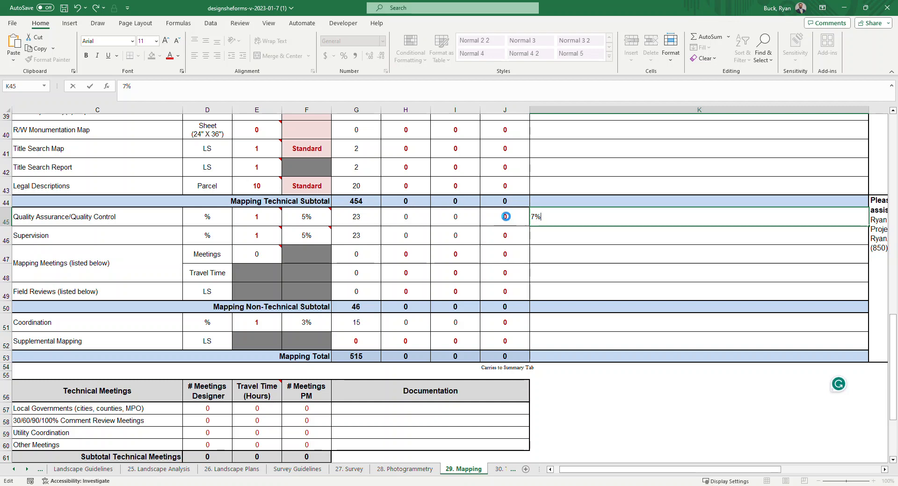
pyautogui.click(506, 216)
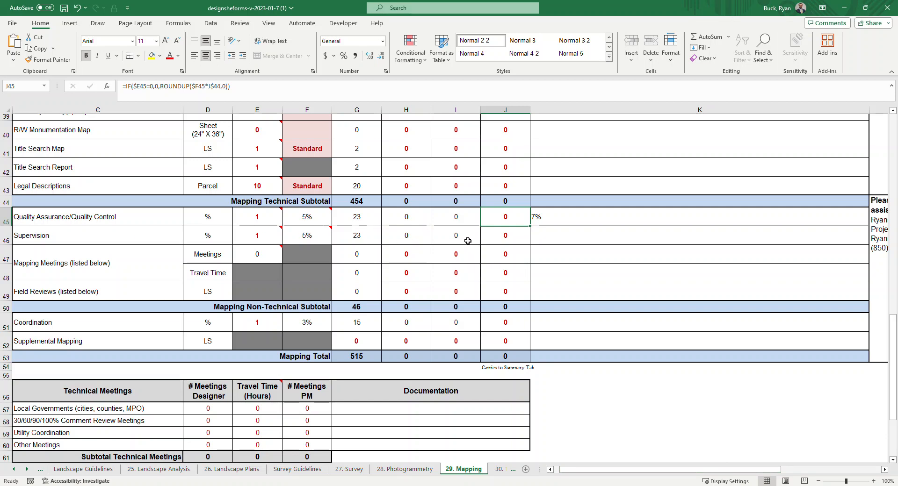
# Step: Enter the designer's technical meetings: 2 for Local Governments and 1 each for 30/60/90/100% Comment Review, Utility Coordination and Other Meetings
pyautogui.click(91, 267)
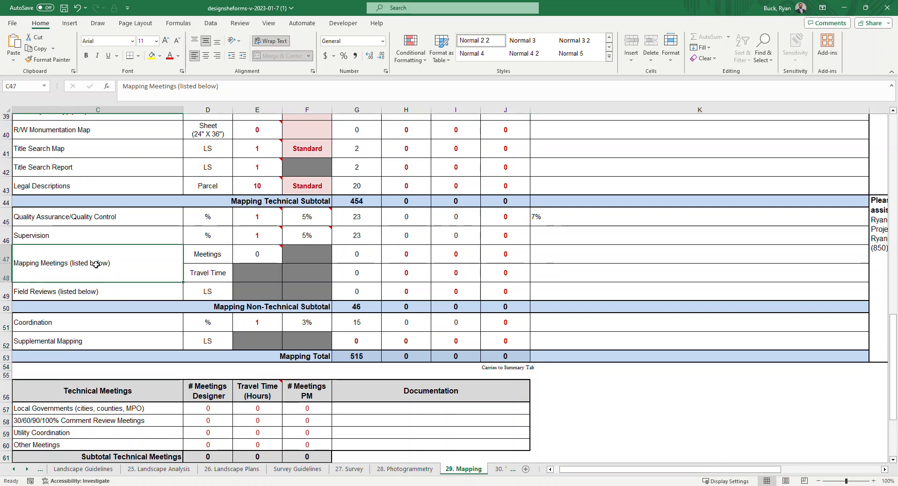
pyautogui.scroll(-1, 133, 256)
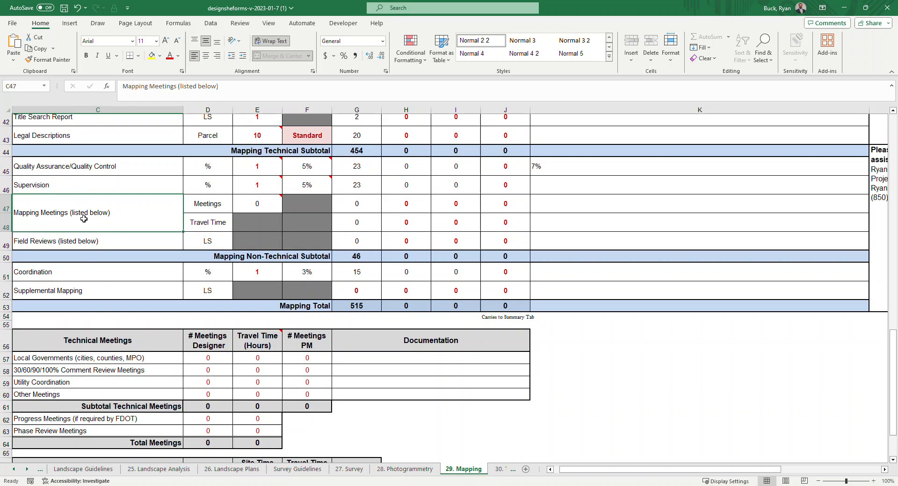
pyautogui.scroll(-1, 156, 216)
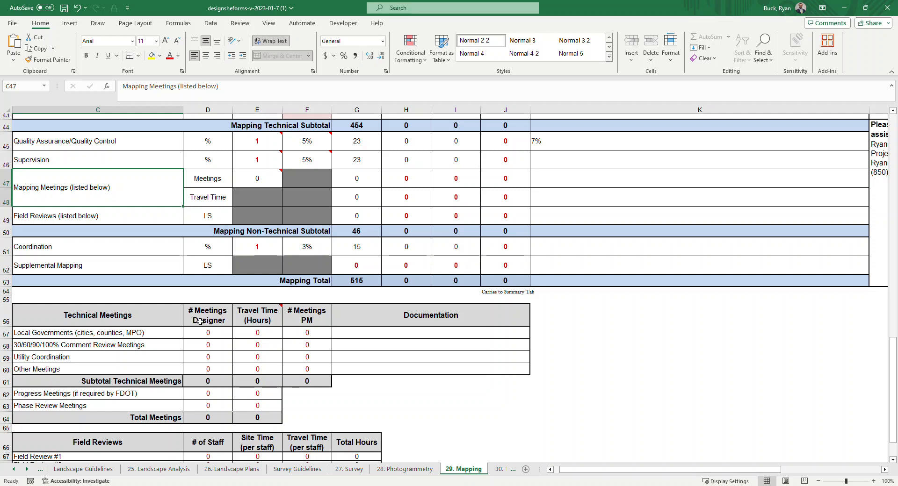
pyautogui.click(213, 333)
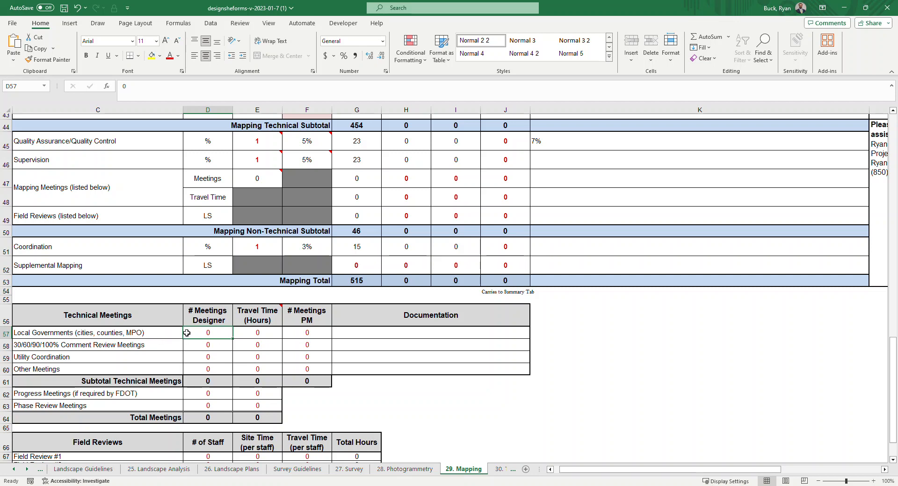
pyautogui.write('2')
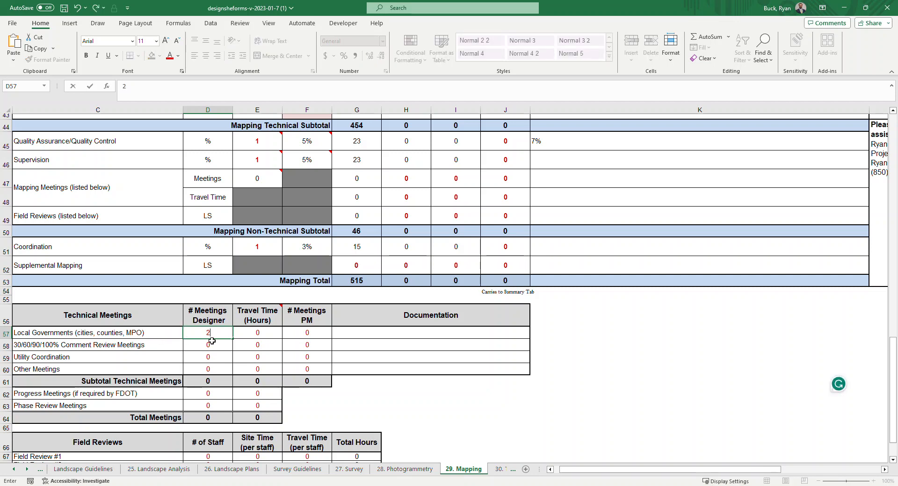
pyautogui.press('Return')
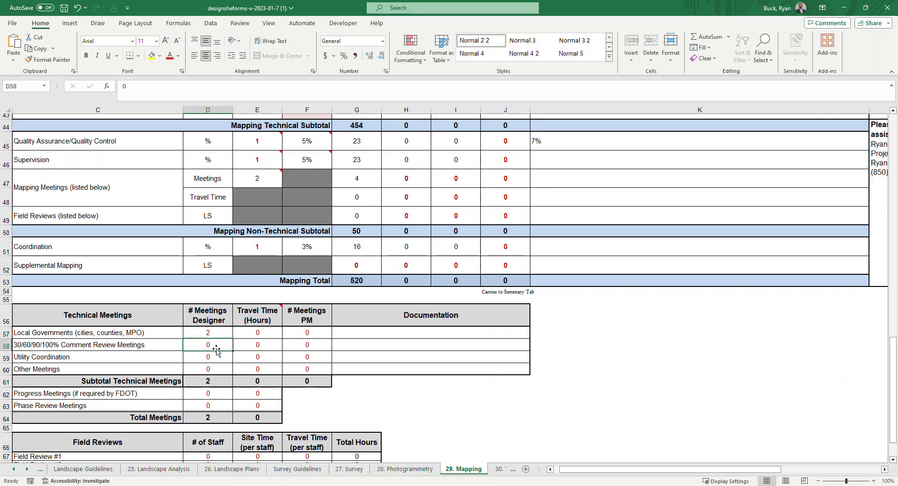
pyautogui.write('1')
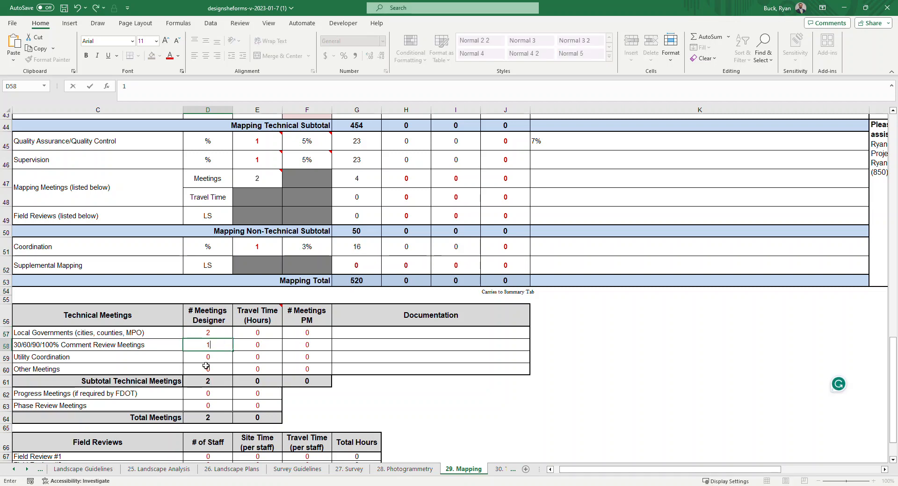
pyautogui.press('Return')
pyautogui.write('1')
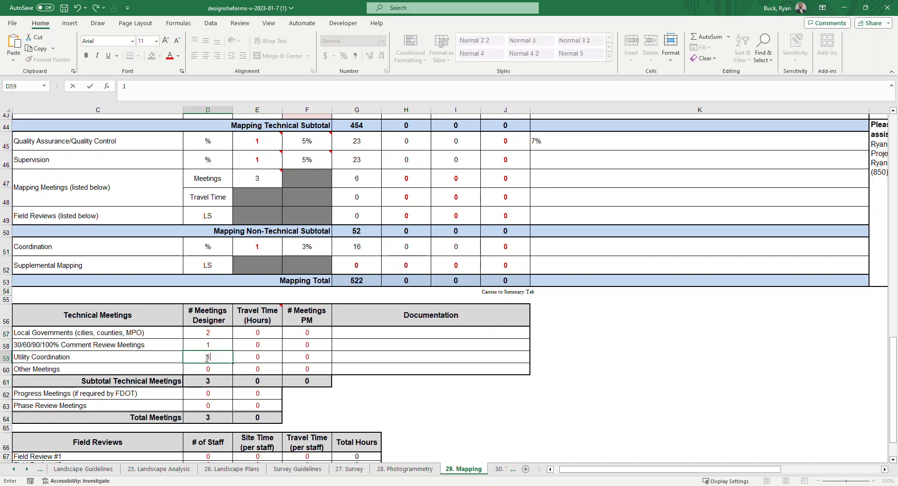
pyautogui.press('Return')
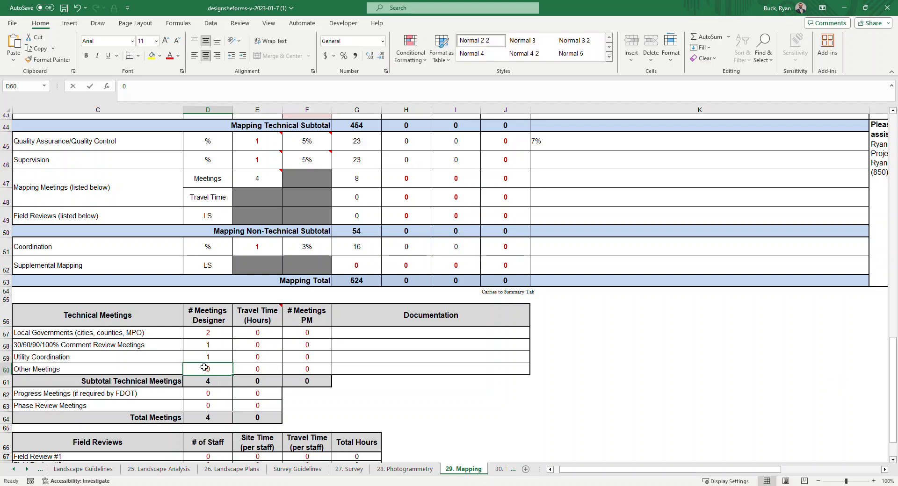
pyautogui.write('1')
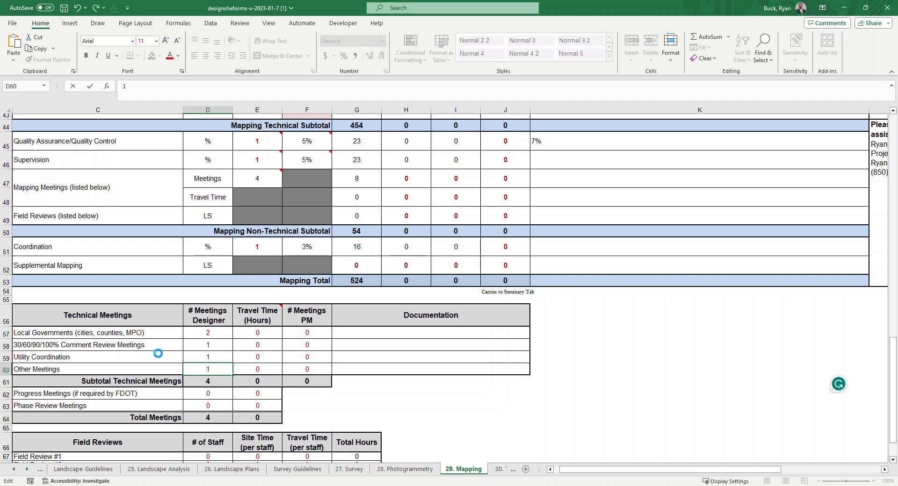
pyautogui.click(160, 354)
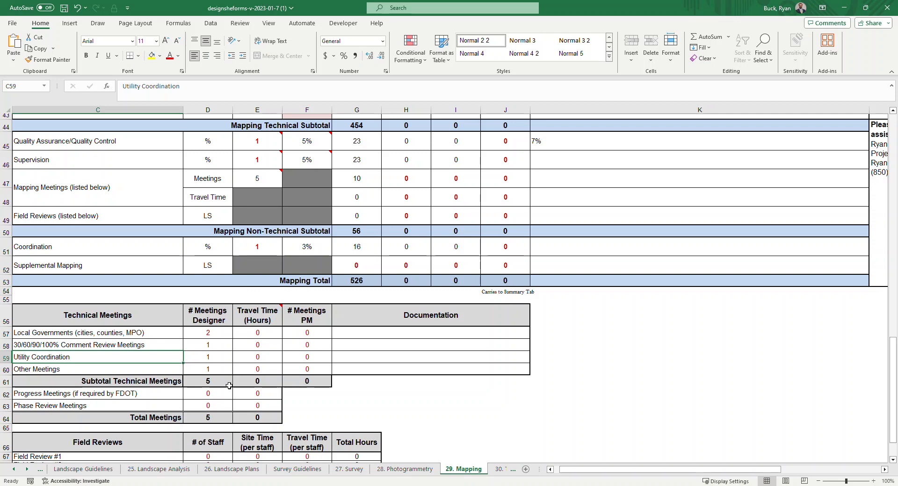
# Step: Trace the designer's Total Meetings into the 29.33 Mapping Meetings row, and review its meeting hours and Travel Time cells
pyautogui.click(217, 420)
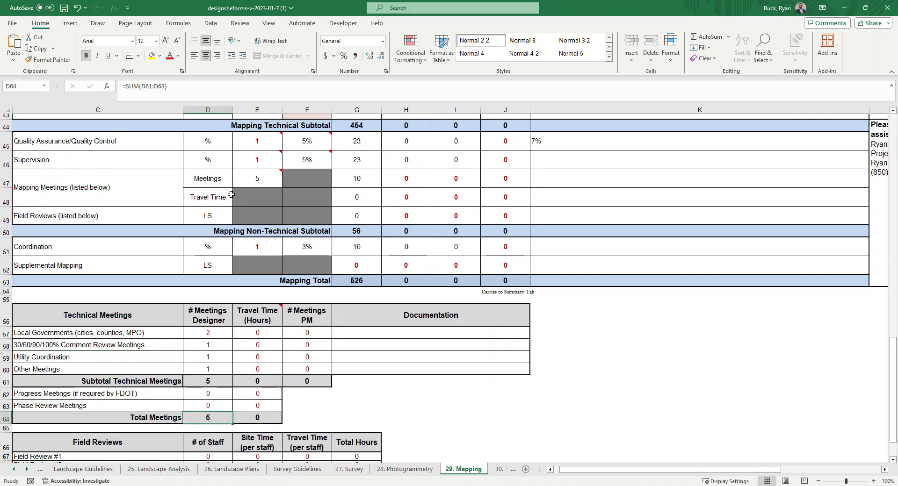
pyautogui.click(250, 181)
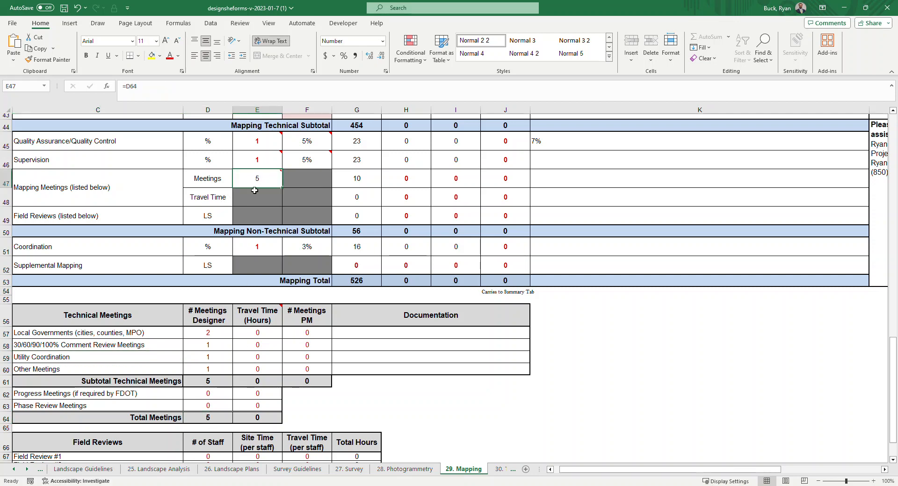
pyautogui.moveTo(258, 178)
pyautogui.click(401, 185)
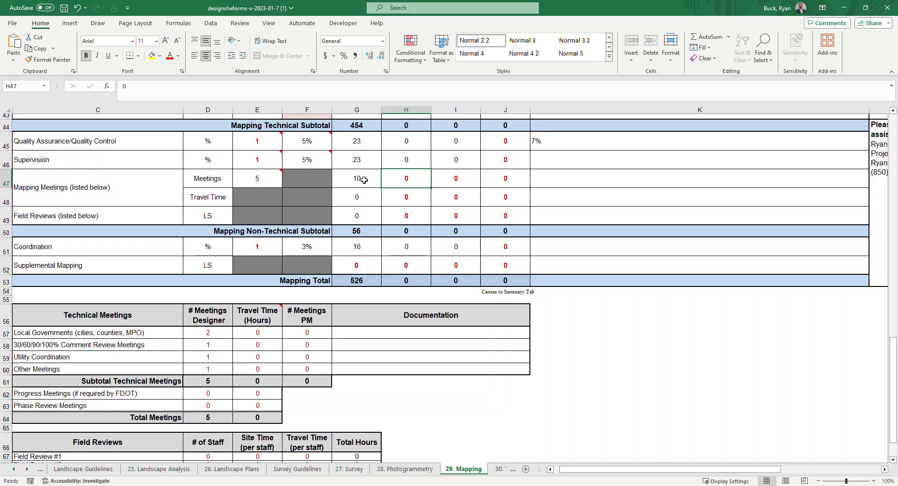
pyautogui.click(243, 199)
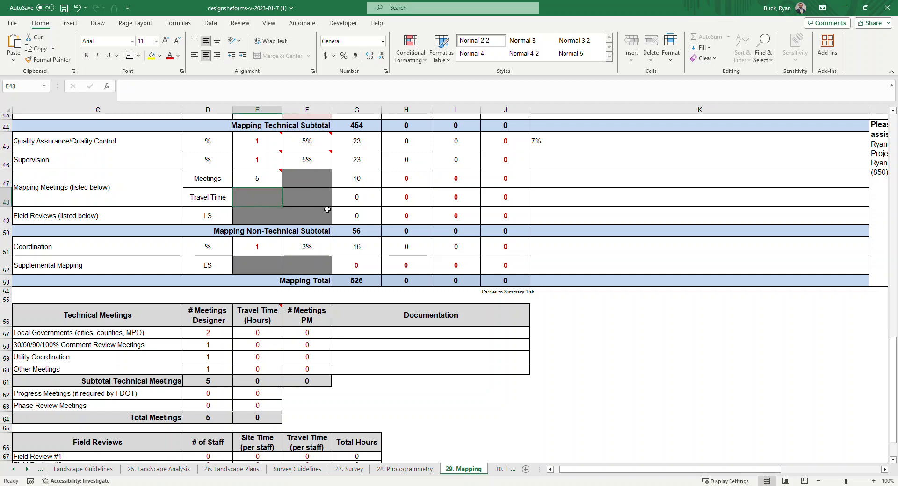
# Step: Set the travel time for the Local Governments technical meetings to 2 hours
pyautogui.scroll(-1, 297, 181)
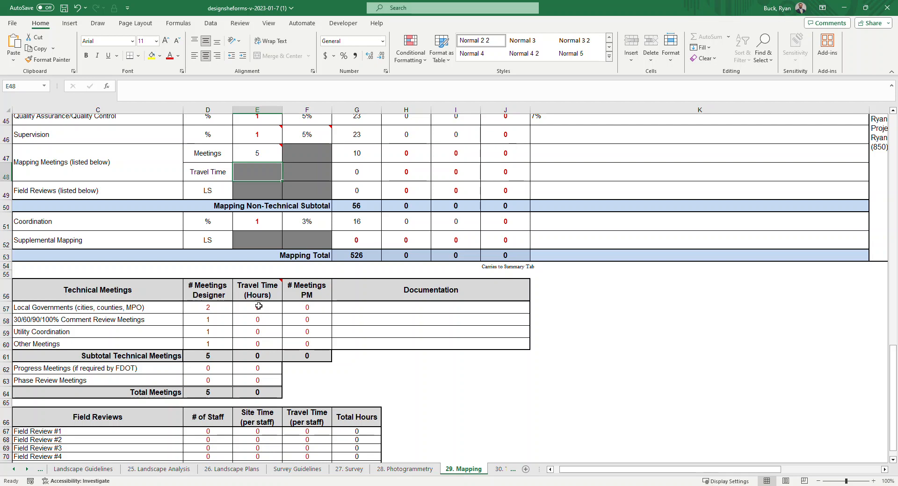
pyautogui.click(257, 307)
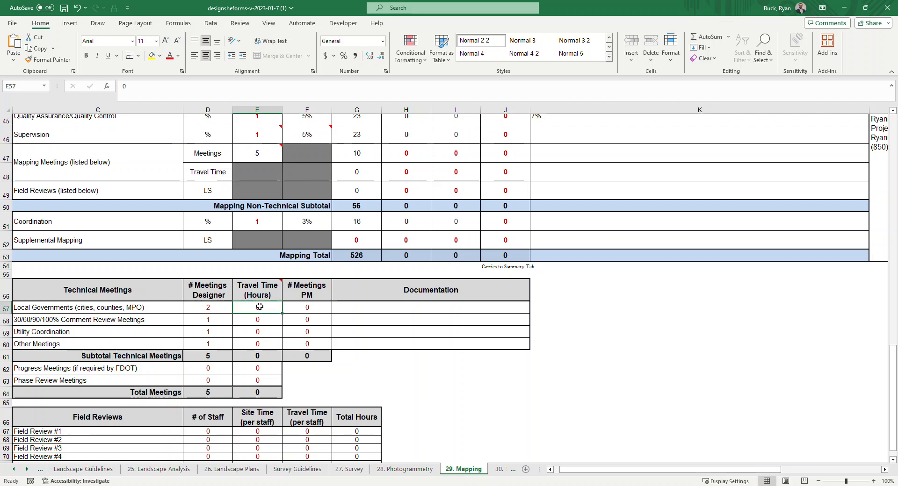
pyautogui.write('02')
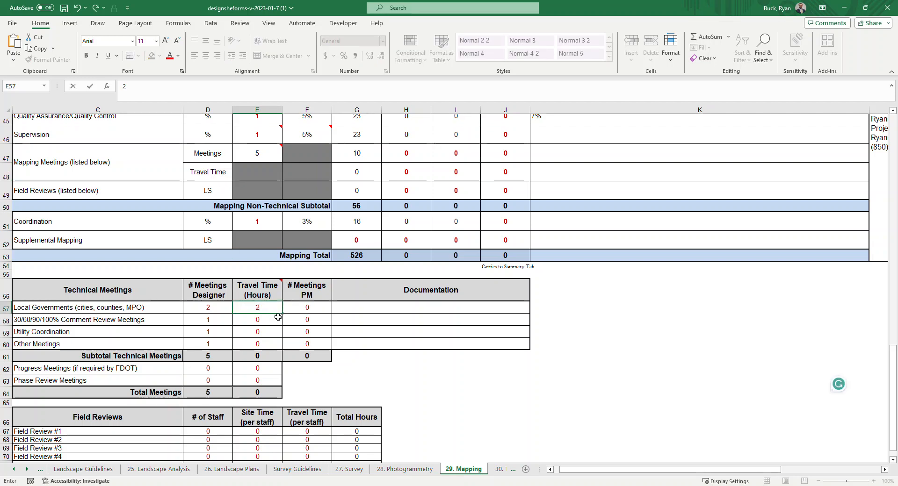
pyautogui.press('Return')
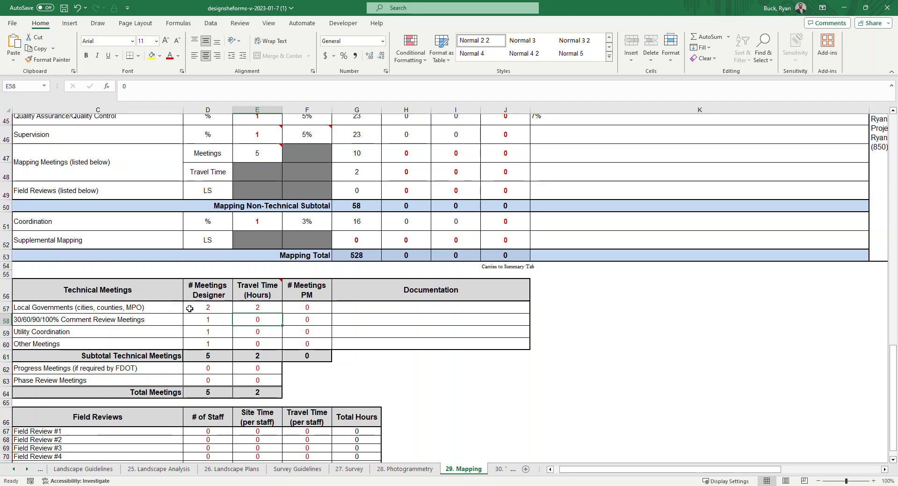
# Step: Compare the total meeting travel time with the 29.33 Travel Time hours, and check the PM meetings subtotal formula
pyautogui.click(265, 392)
pyautogui.click(363, 169)
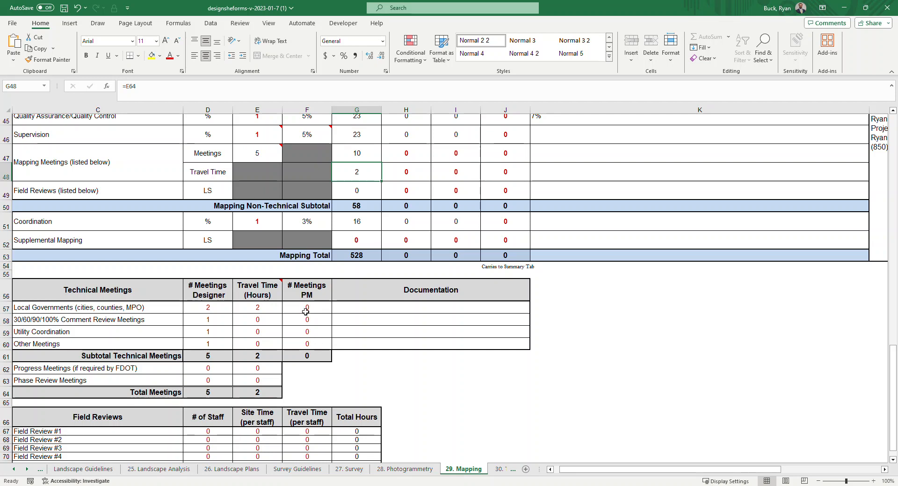
pyautogui.click(311, 358)
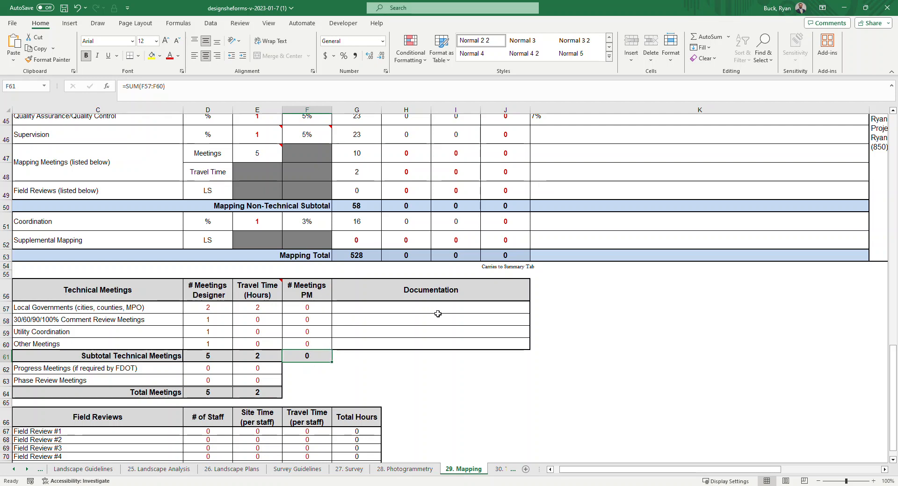
# Step: For task 29.34 Field Reviews, set Field Review #1 to 2 staff, with 4 hours site time and 1 hour travel time per staff
pyautogui.scroll(1, 399, 317)
pyautogui.click(61, 215)
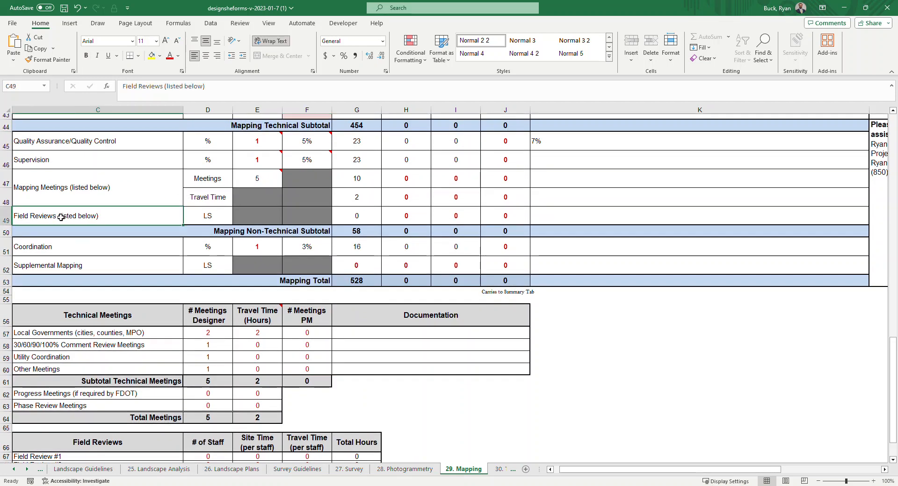
pyautogui.moveTo(594, 471); pyautogui.dragTo(561, 468)
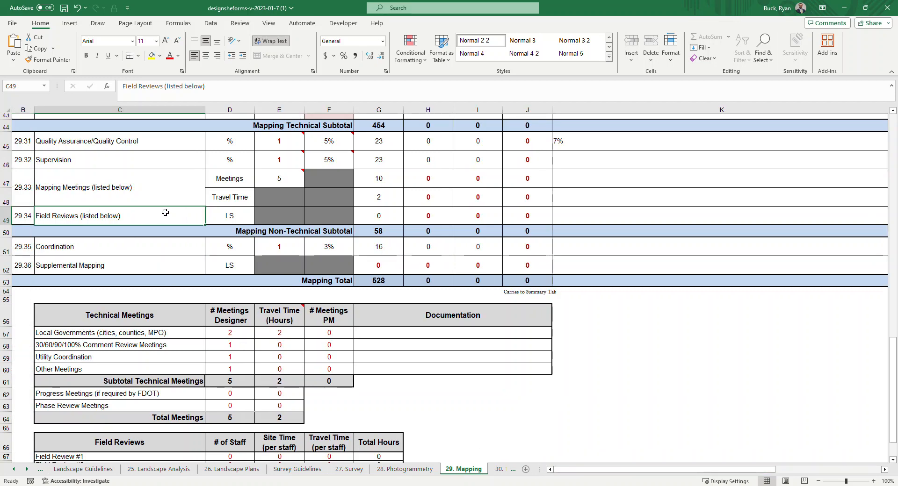
pyautogui.scroll(-2, 164, 211)
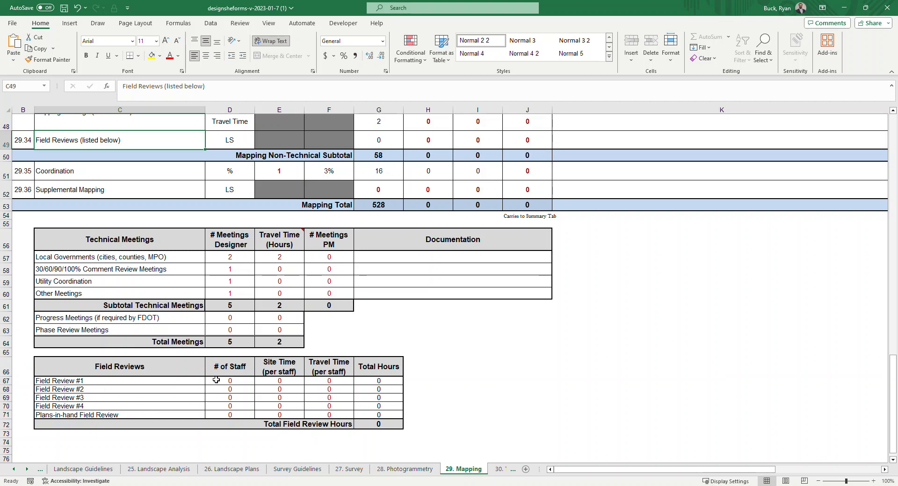
pyautogui.click(241, 381)
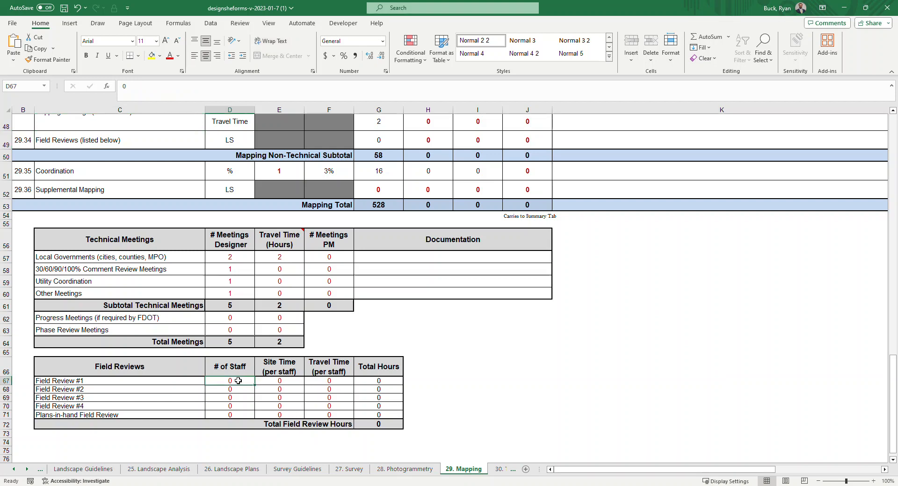
pyautogui.write('2')
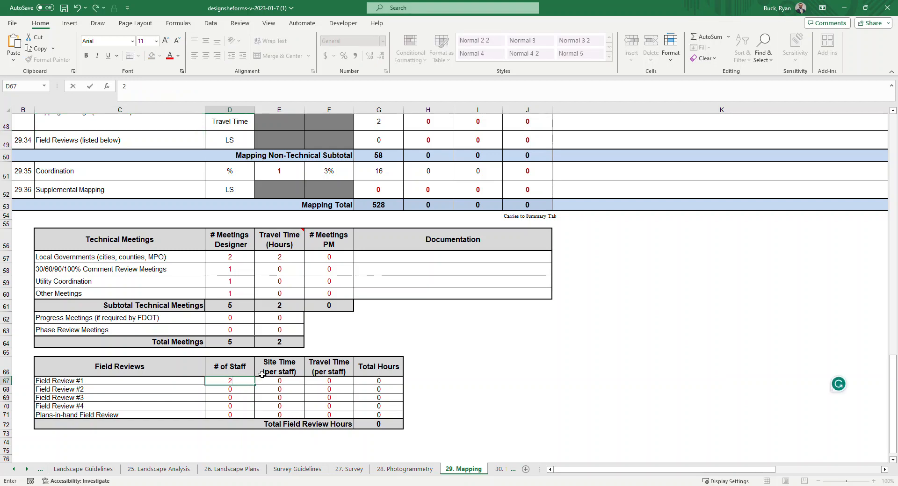
pyautogui.click(289, 381)
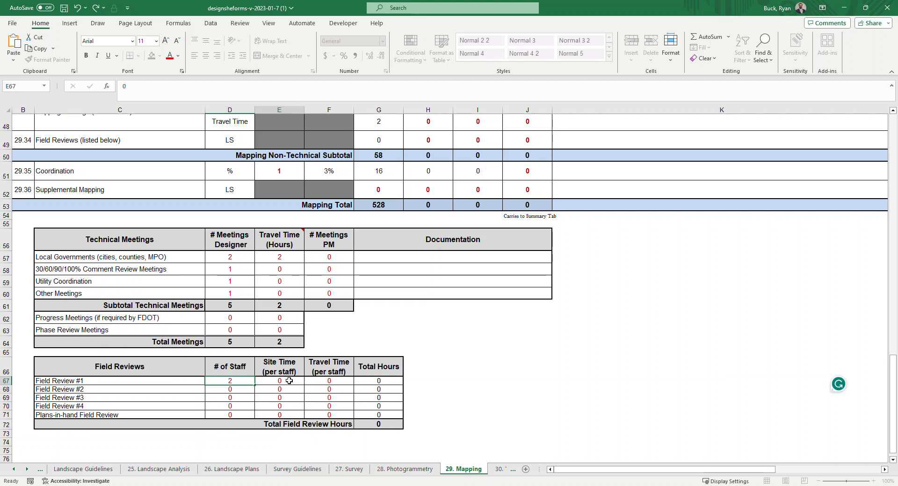
pyautogui.write('4')
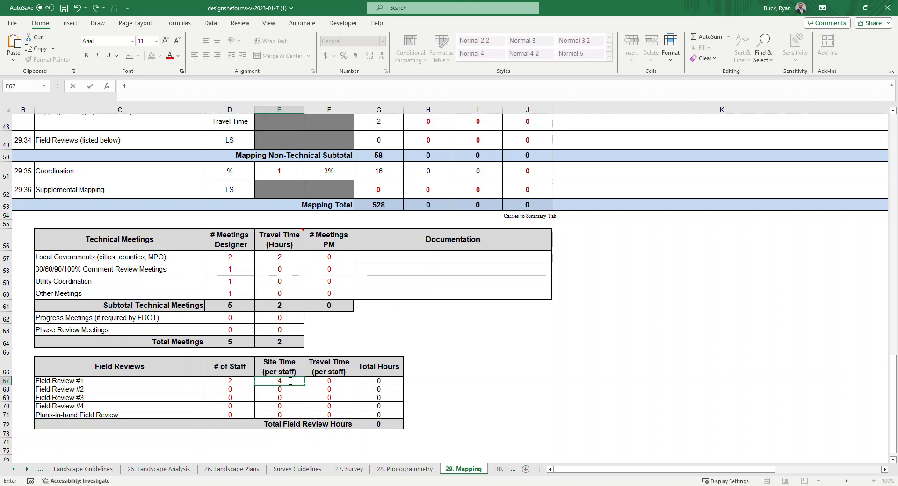
pyautogui.click(287, 391)
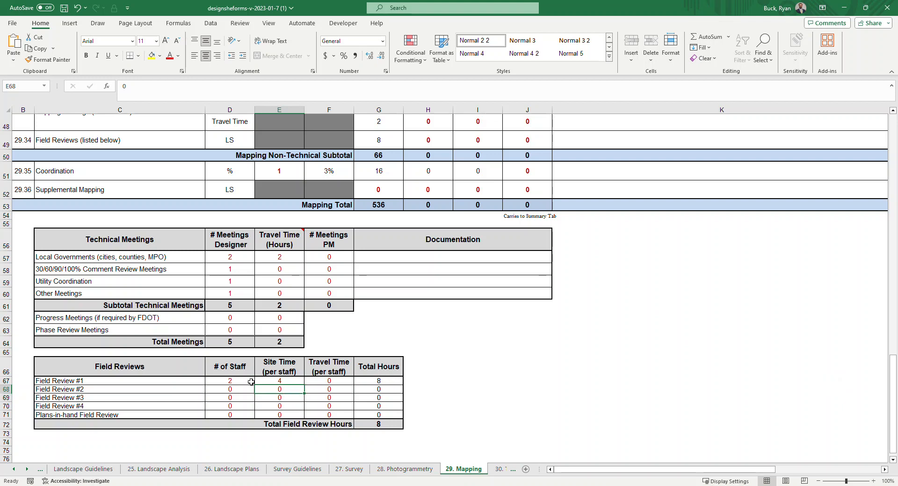
pyautogui.click(339, 383)
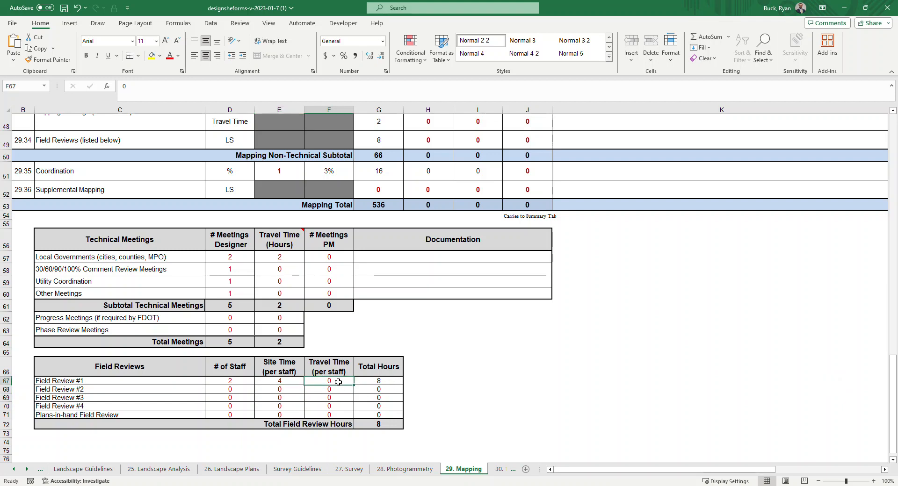
pyautogui.write('1')
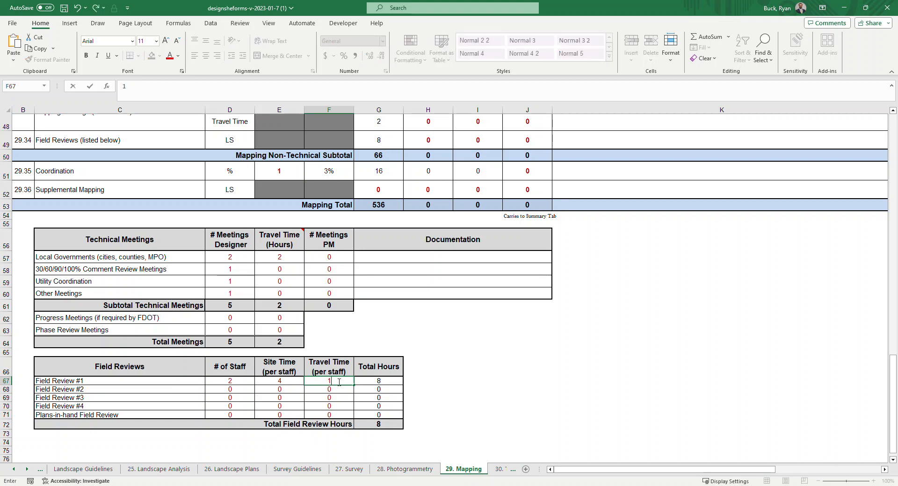
pyautogui.click(330, 398)
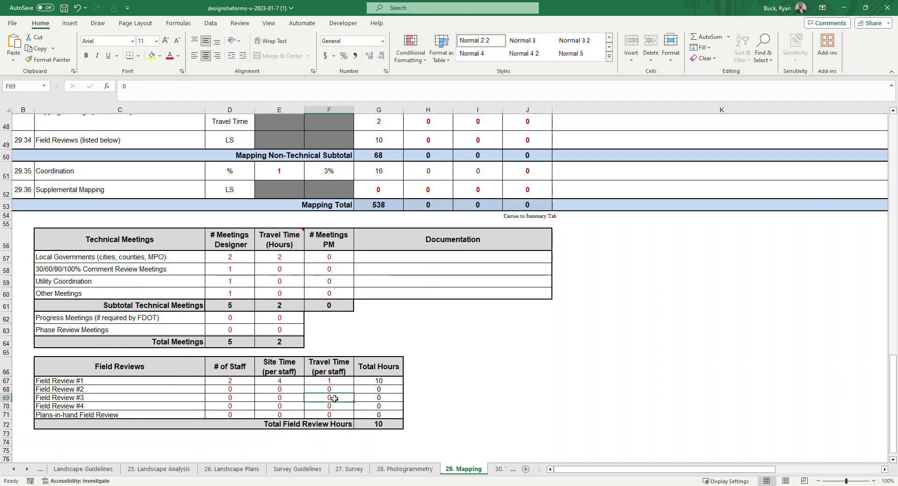
# Step: Check how the Total Field Review Hours feed the 29.34 Field Reviews row, and locate task 29.35 Coordination
pyautogui.scroll(1, 396, 433)
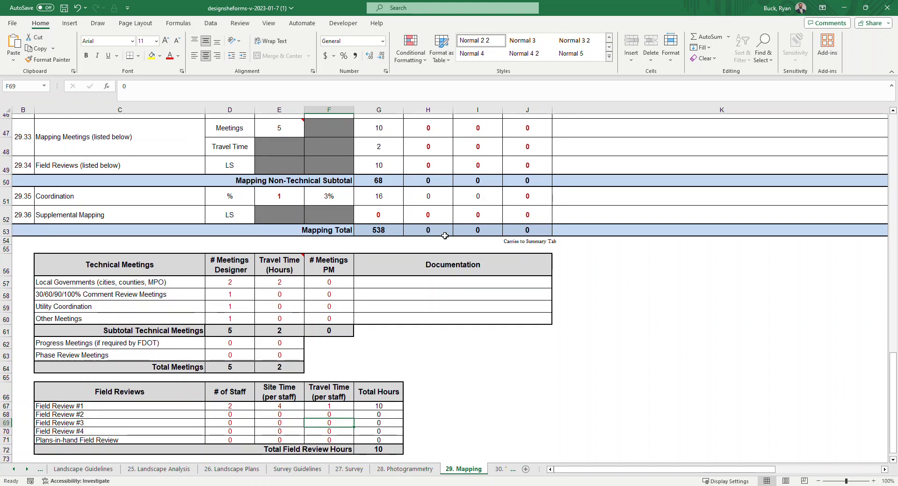
pyautogui.click(390, 164)
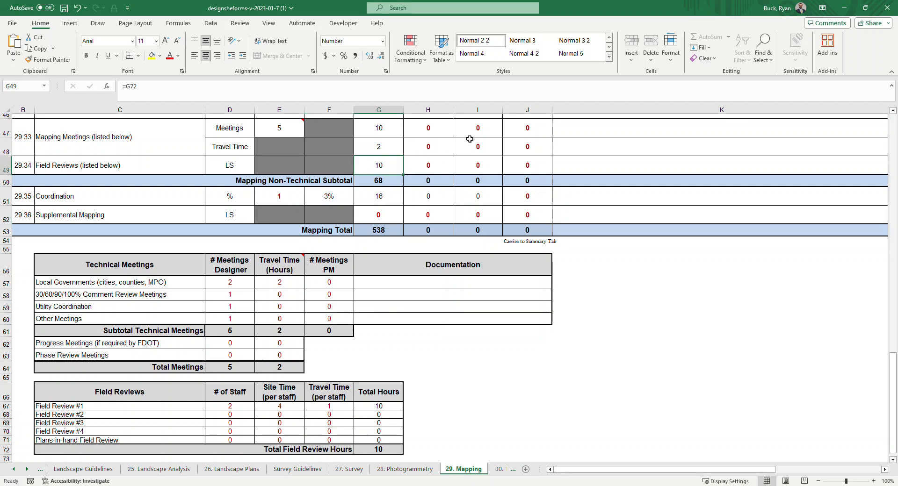
pyautogui.scroll(-1, 469, 140)
pyautogui.click(20, 167)
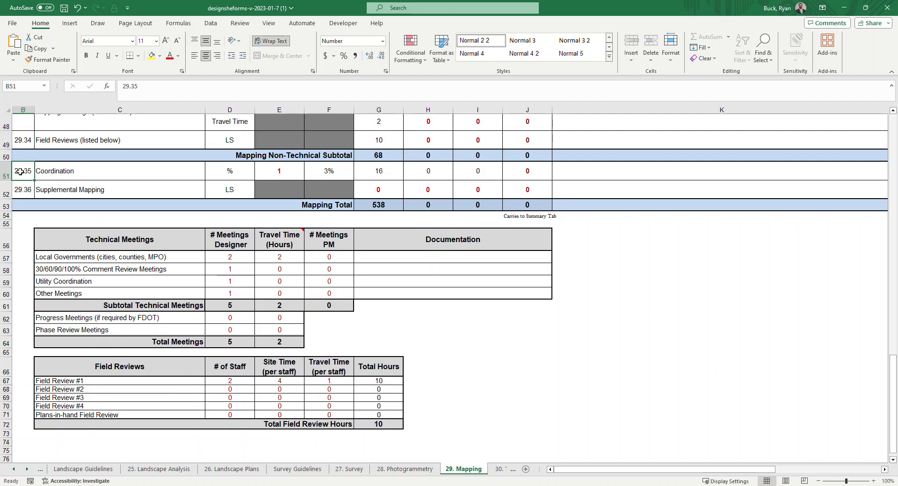
# Step: Examine the number of units, percentage and final hours formula of task 29.35 Coordination
pyautogui.scroll(2, 84, 168)
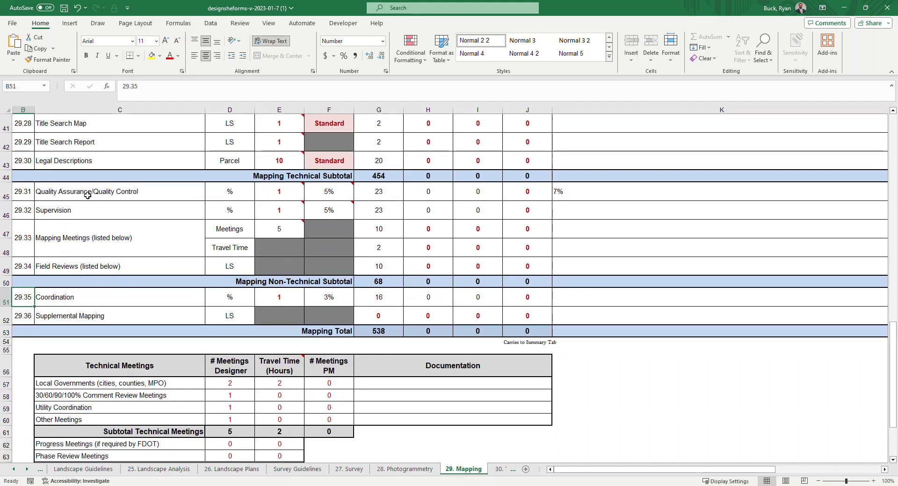
pyautogui.click(260, 304)
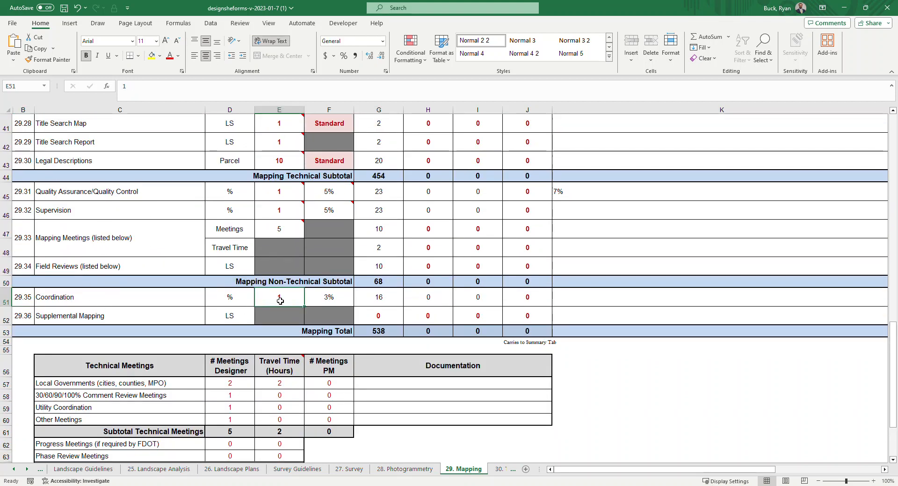
pyautogui.click(328, 298)
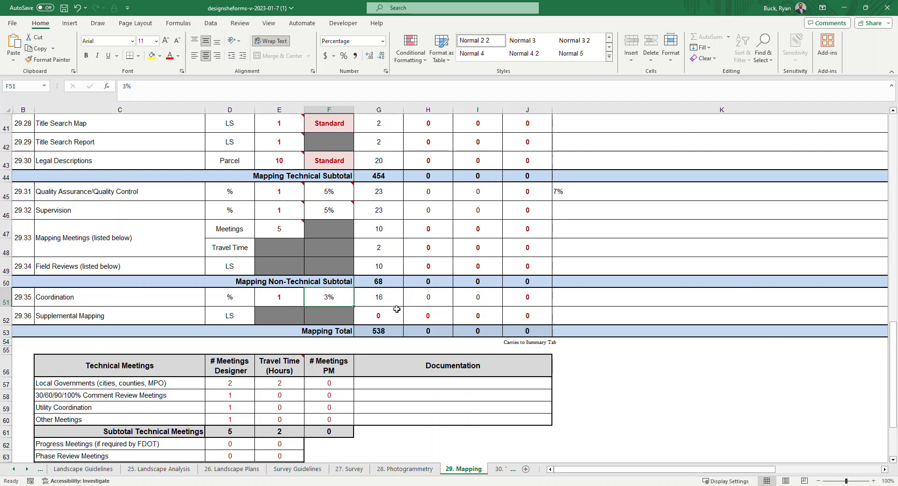
pyautogui.click(571, 301)
pyautogui.click(525, 296)
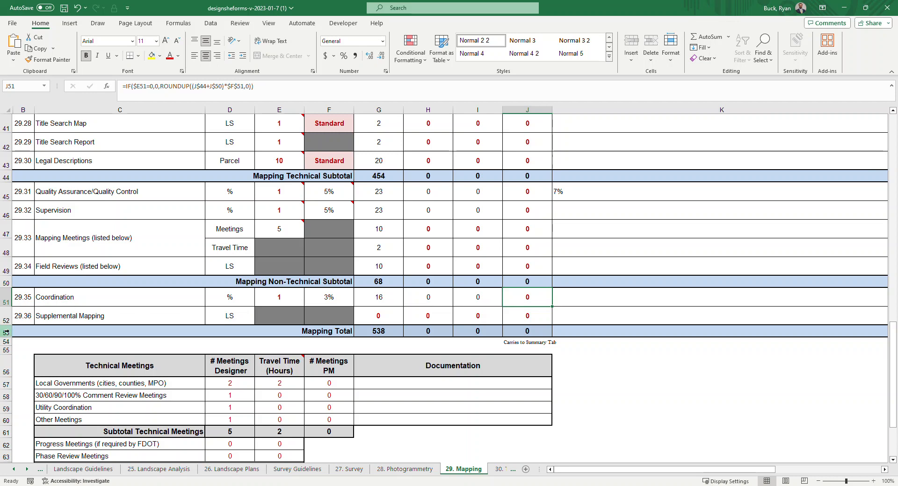
# Step: Review the blocked-out and hour-entry cells of task 29.36 Supplemental Mapping, and check the Mapping Total formula that carries to the Summary tab
pyautogui.click(23, 318)
pyautogui.click(80, 318)
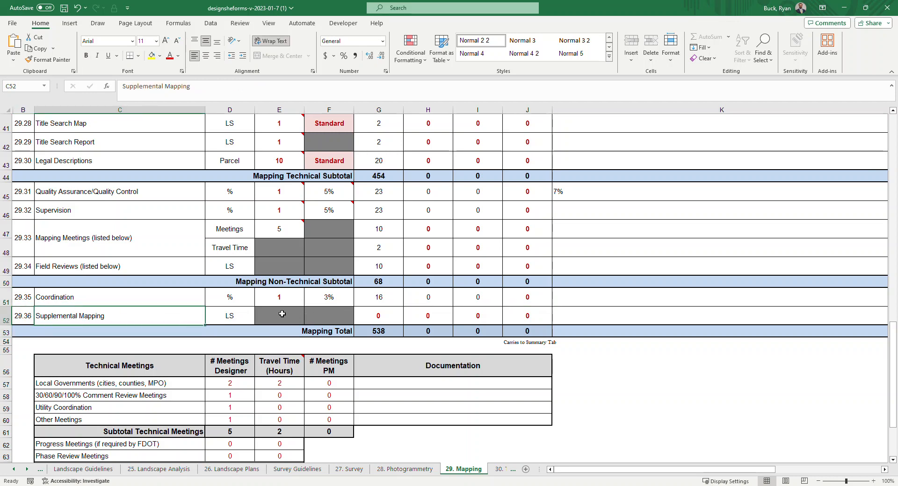
pyautogui.moveTo(284, 316); pyautogui.dragTo(317, 310)
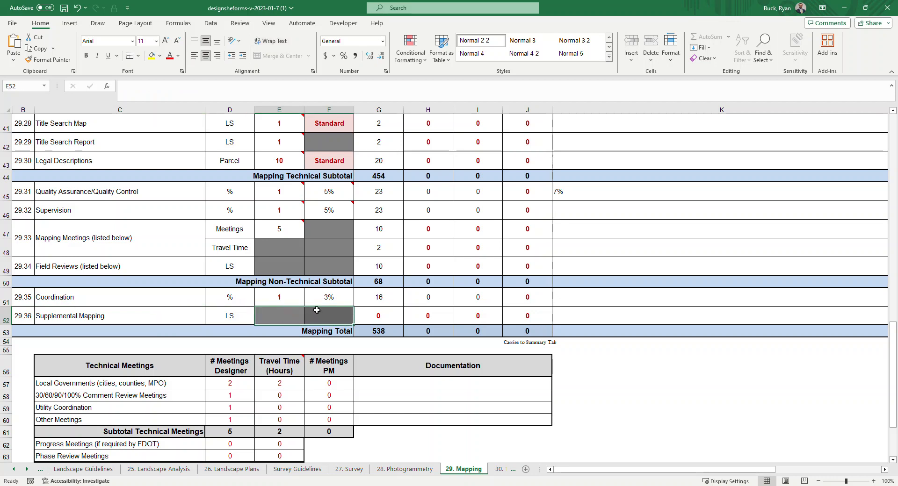
pyautogui.click(386, 318)
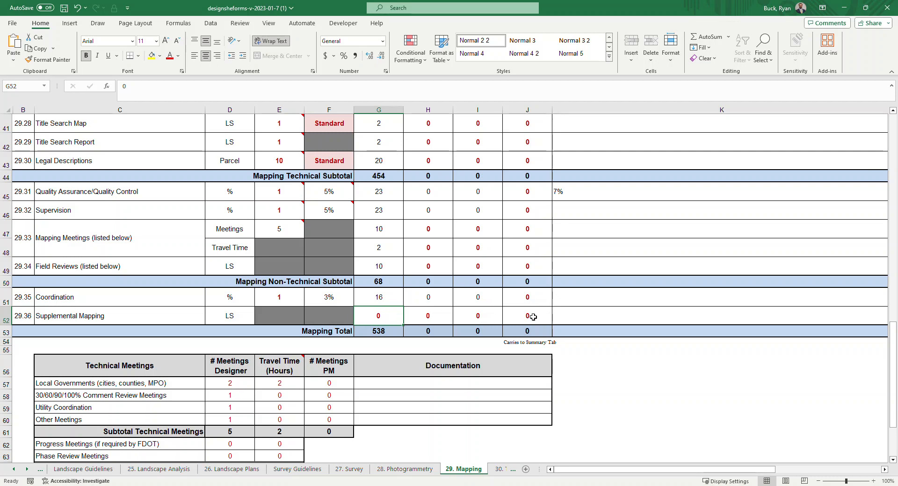
pyautogui.click(537, 332)
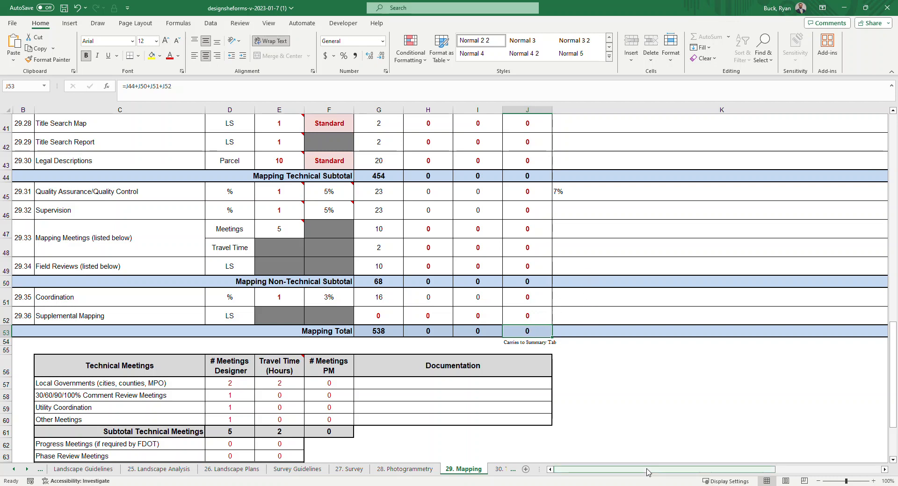
# Step: Locate the Staff Hour Forms Manager contact information beside the mapping tasks
pyautogui.moveTo(643, 475); pyautogui.dragTo(736, 474)
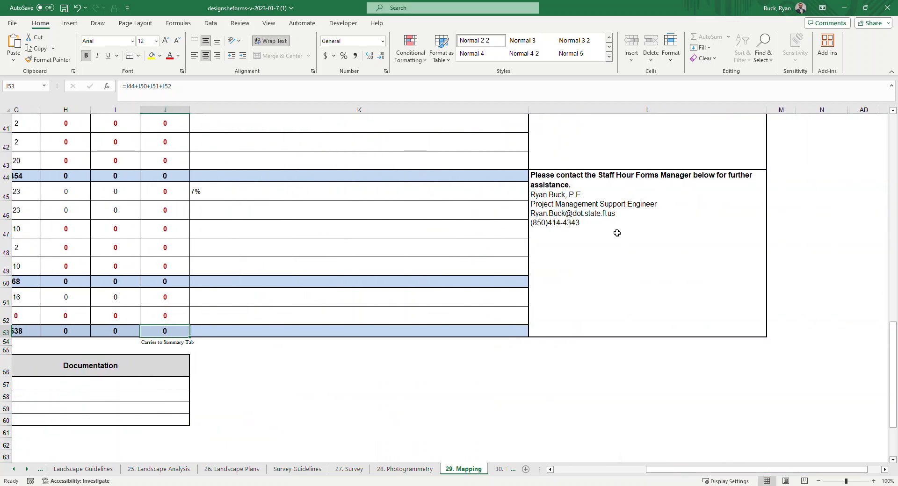
pyautogui.click(595, 197)
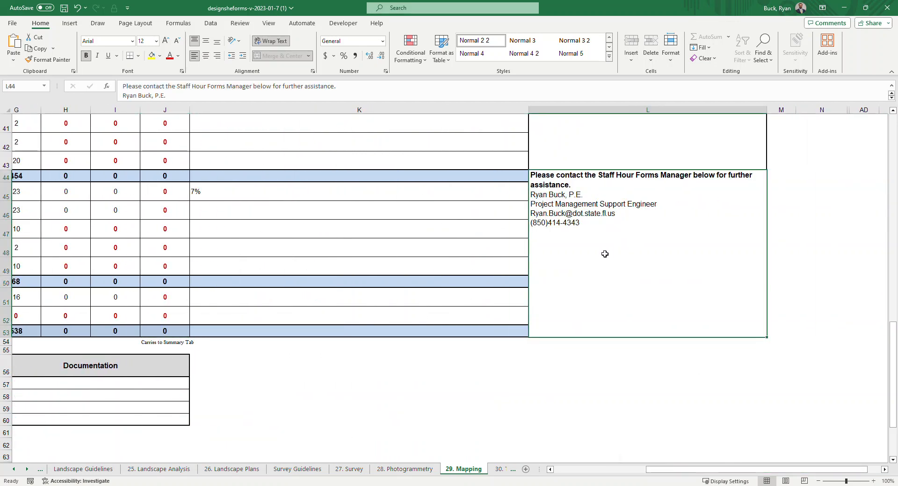